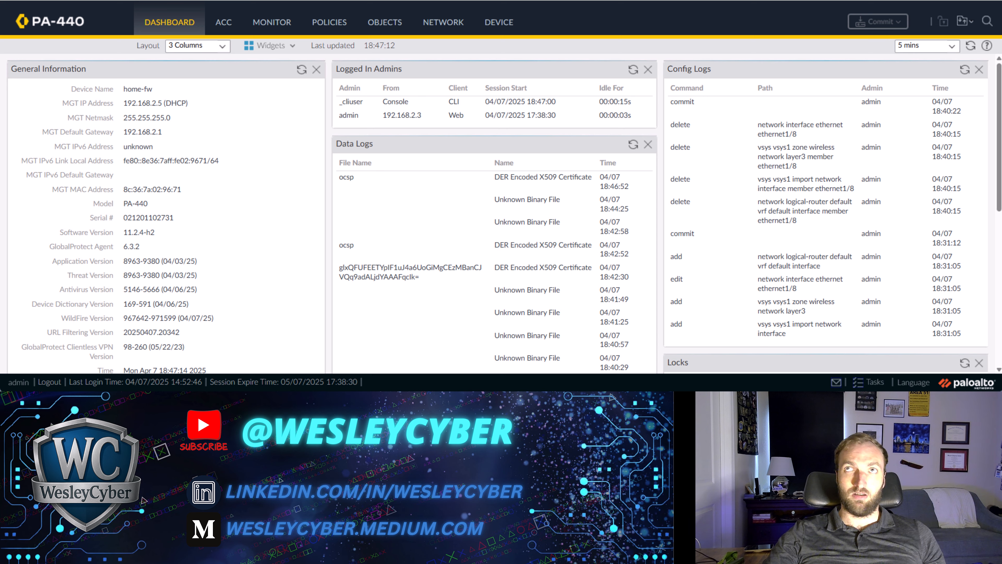
Switch to Windows PowerShell and ping the firewall's management IP 192.168.2.5.
drag(1001, 1, 584, 47)
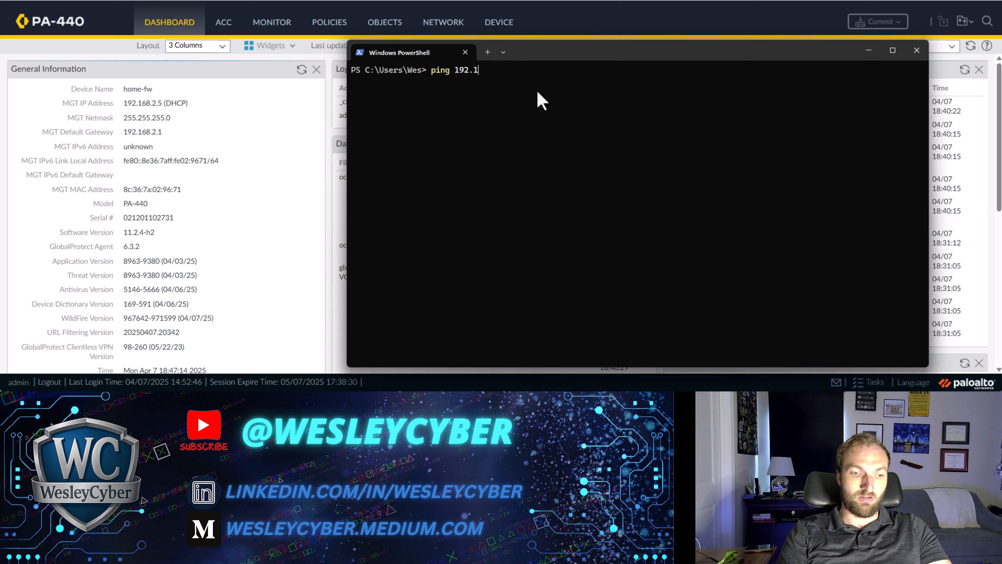
text(5)
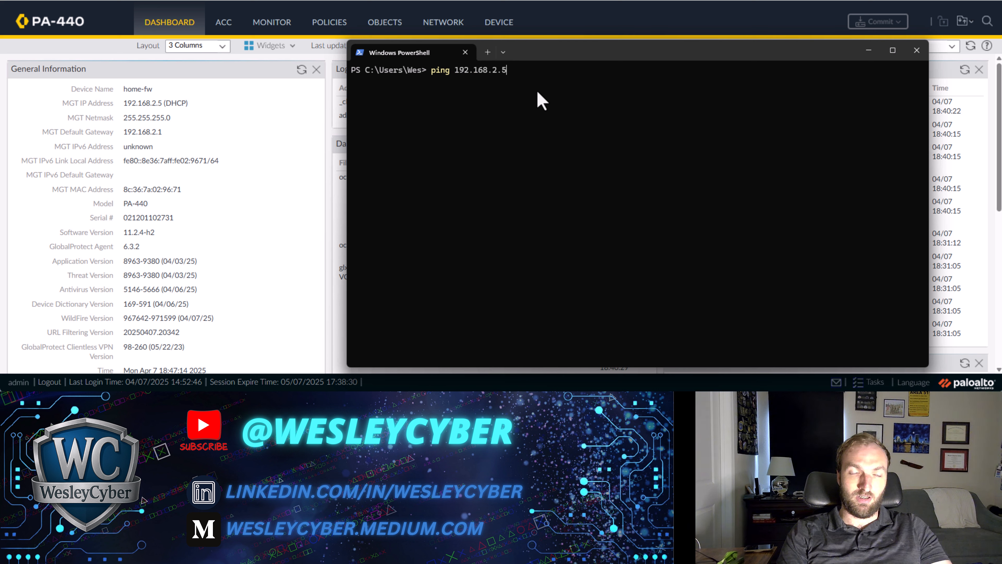
key(Return)
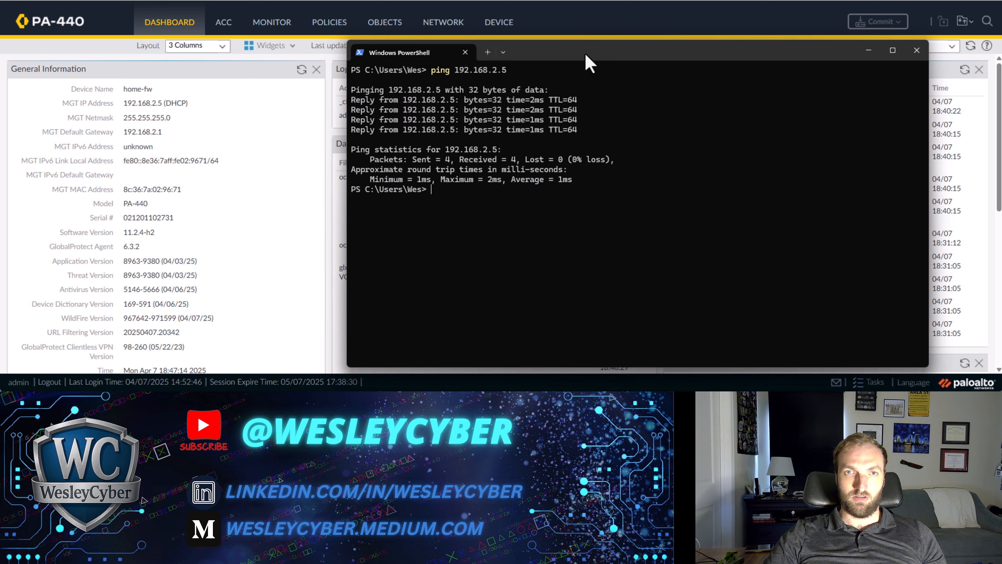
drag(583, 53, 835, 0)
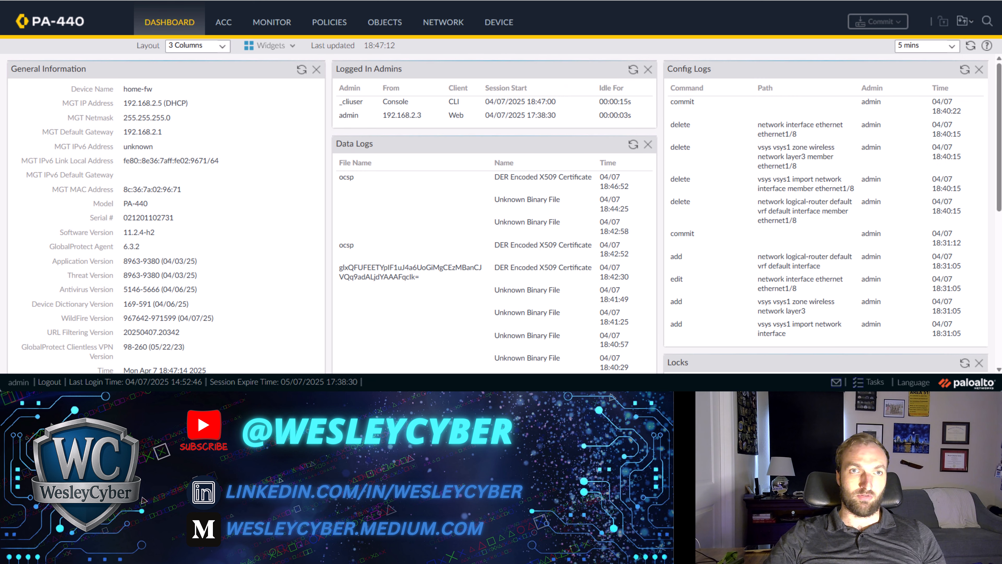
Run the traffic log query for entries with destination address 192.168.2.5.
click(279, 24)
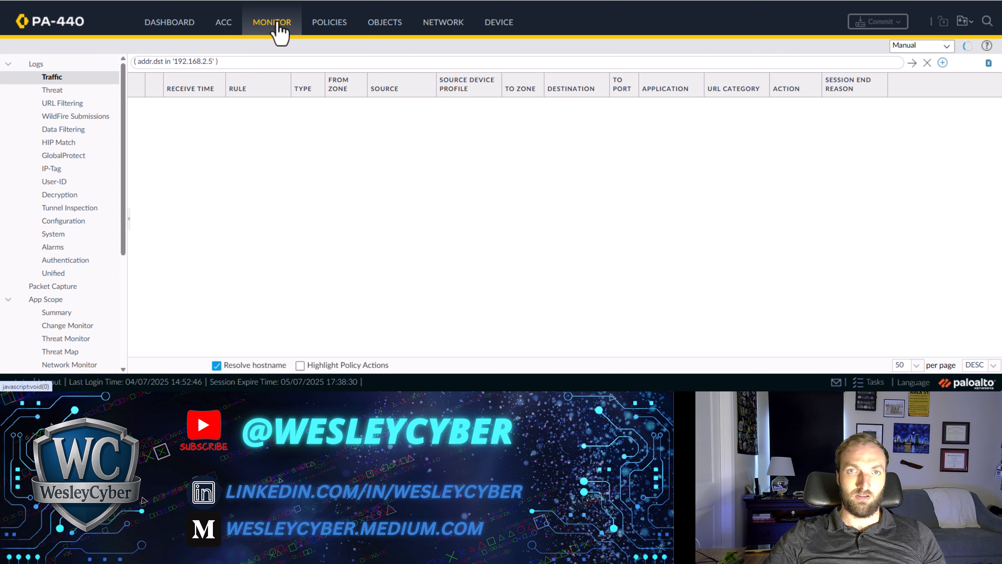
click(237, 63)
triple_click(286, 69)
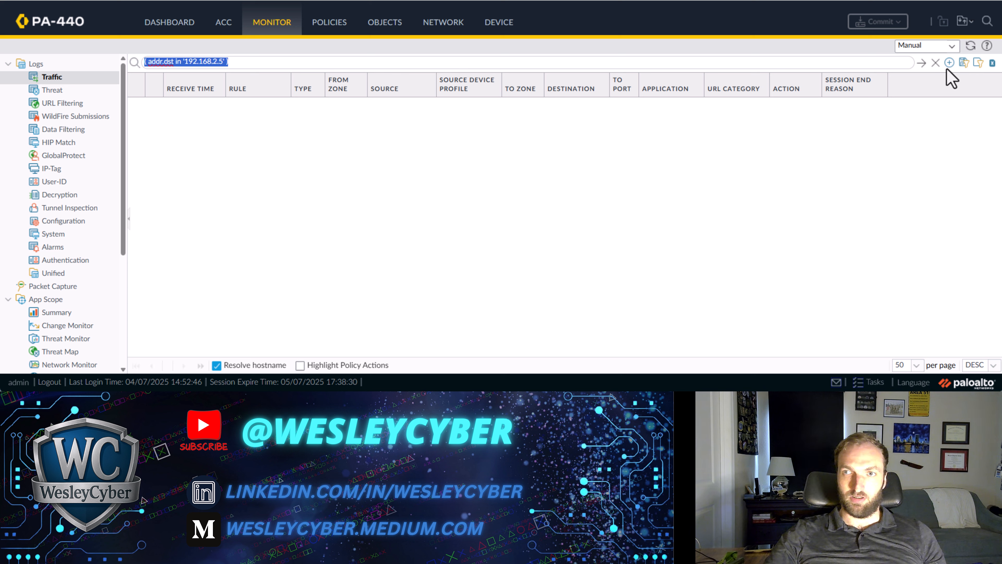
click(921, 62)
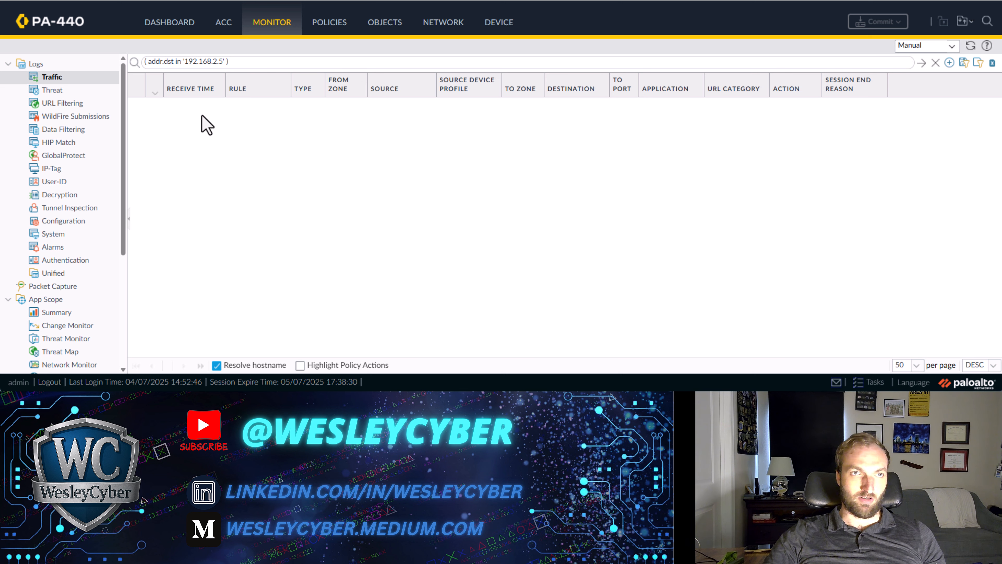
Search the session browser for active sessions with destination equal to 192.168.2.5, replacing the existing port filter.
scroll(103, 309, down, 3)
click(81, 287)
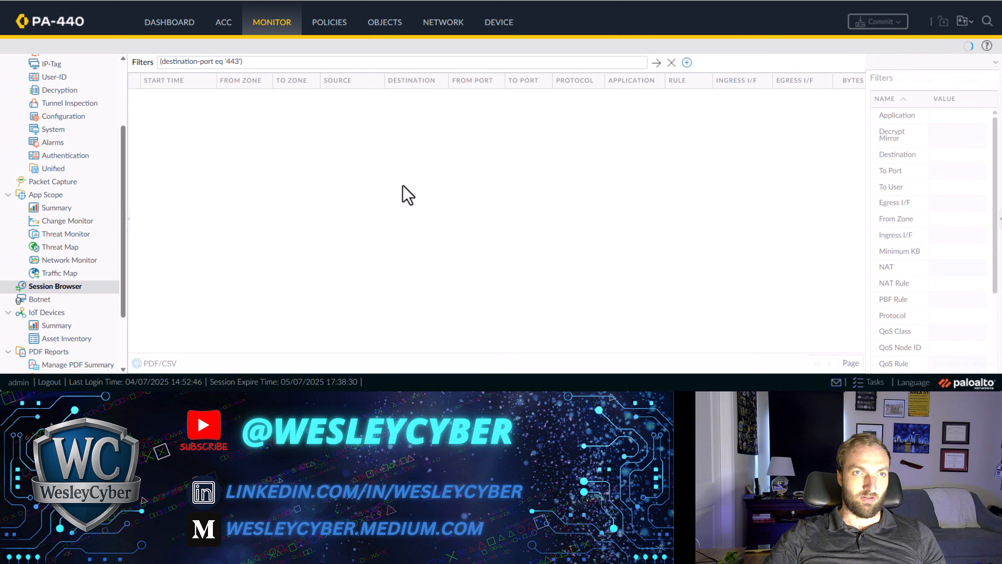
key(ctrl+a)
key(BackSpace)
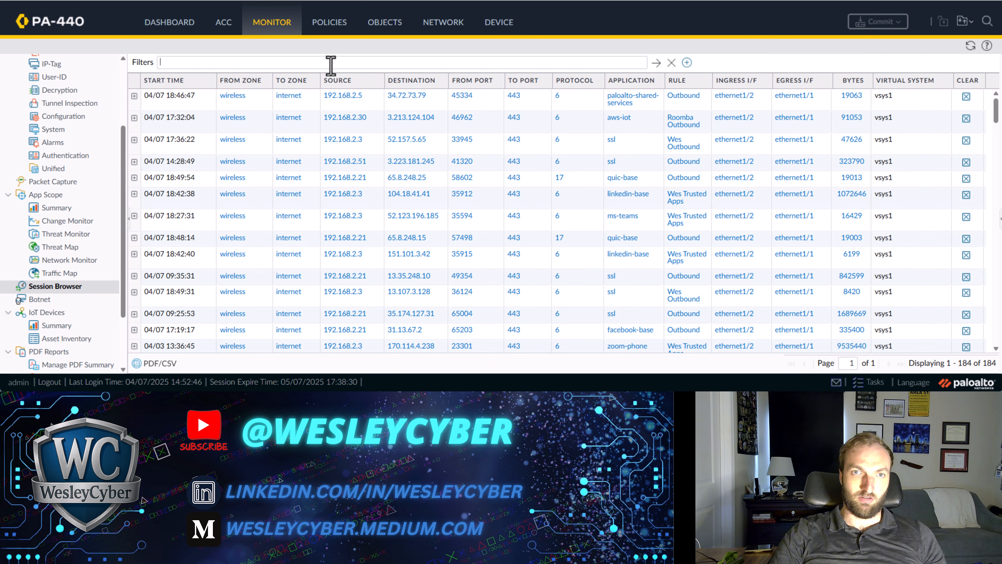
click(413, 97)
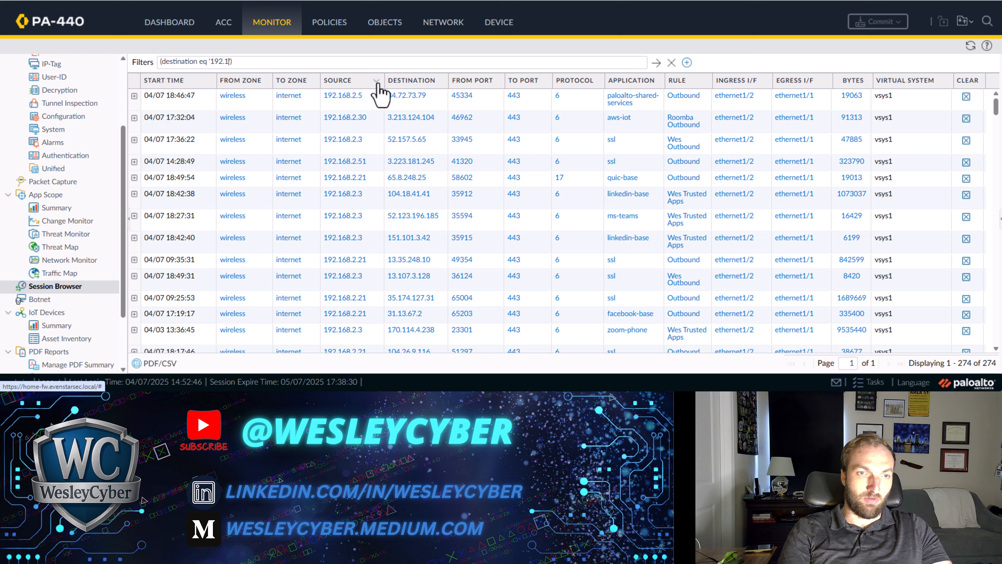
text(.5)
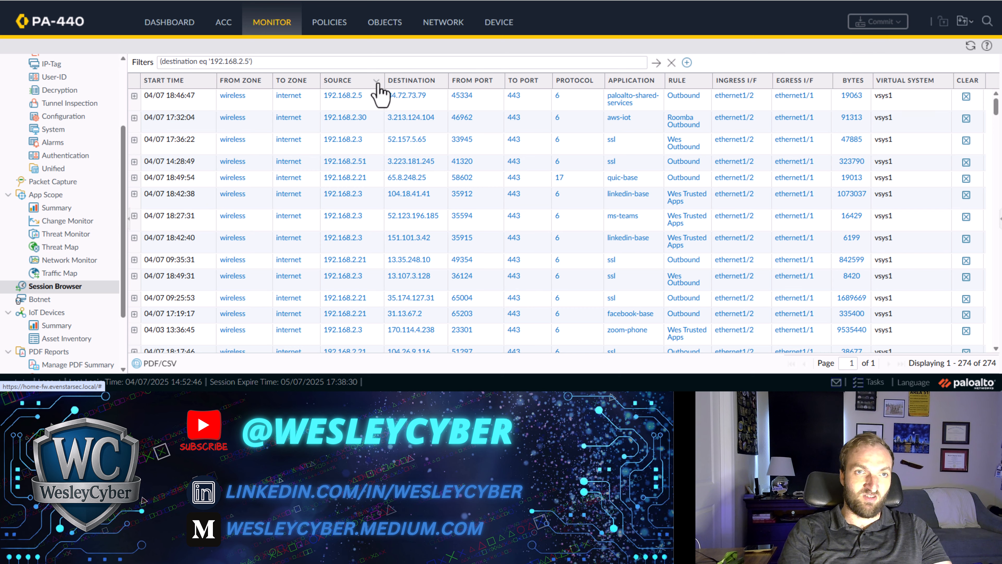
key(Return)
Return to the traffic log filtered on destination address 192.168.2.5.
scroll(72, 152, up, 2)
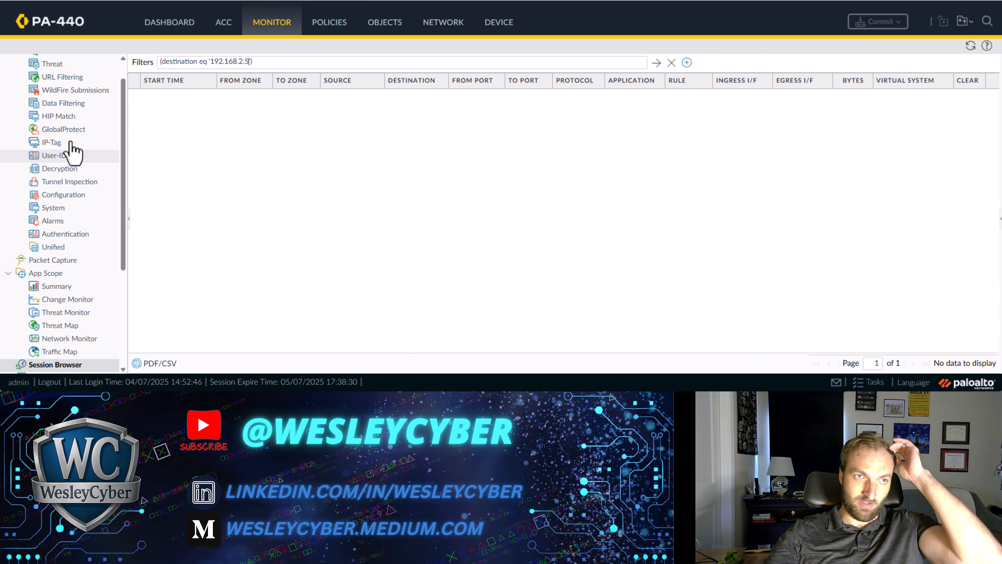
scroll(72, 152, up, 1)
click(55, 79)
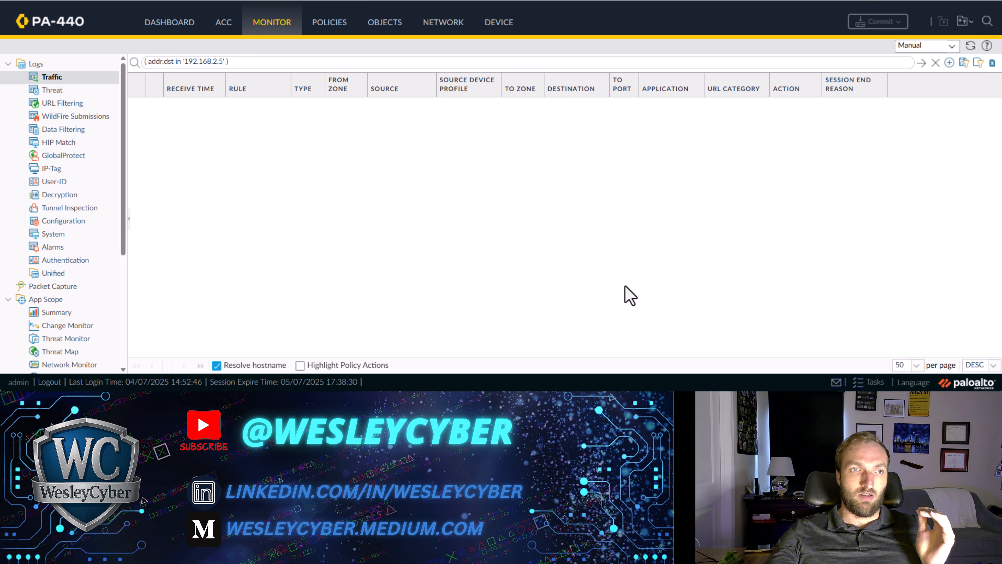
Check the firewall's current and maximum session count in the dashboard's System Resources.
click(170, 24)
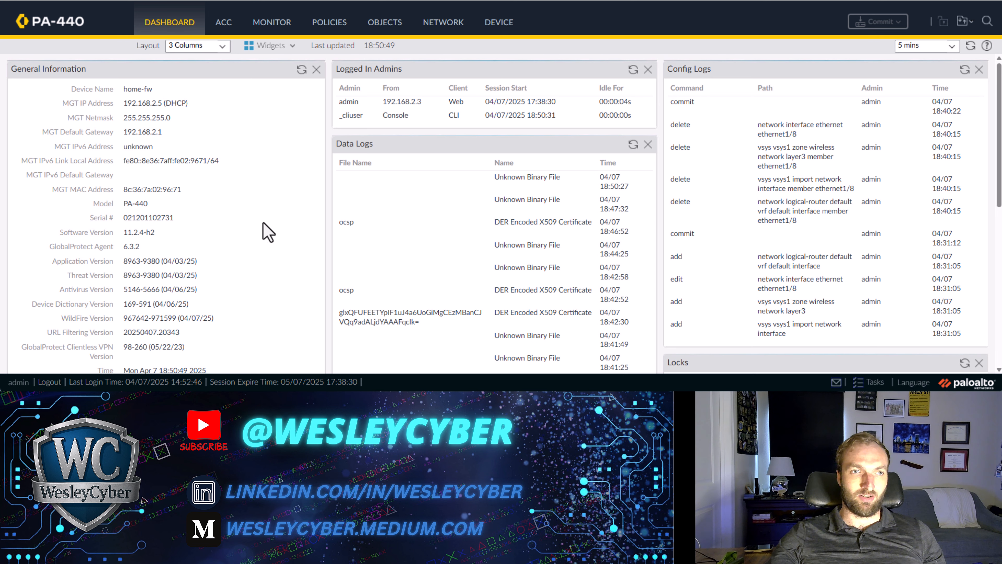
scroll(267, 197, down, 10)
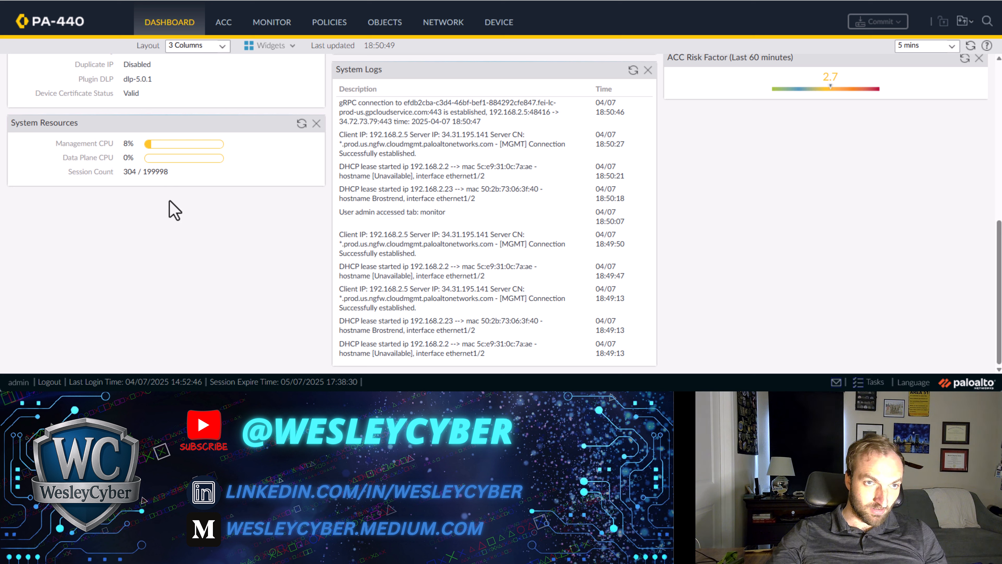
drag(173, 174, 157, 178)
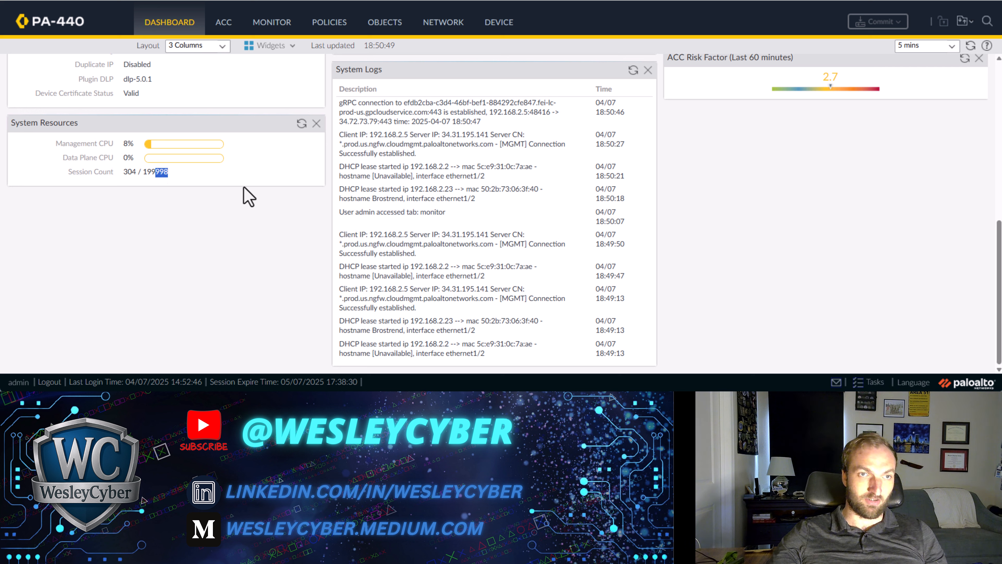
click(212, 180)
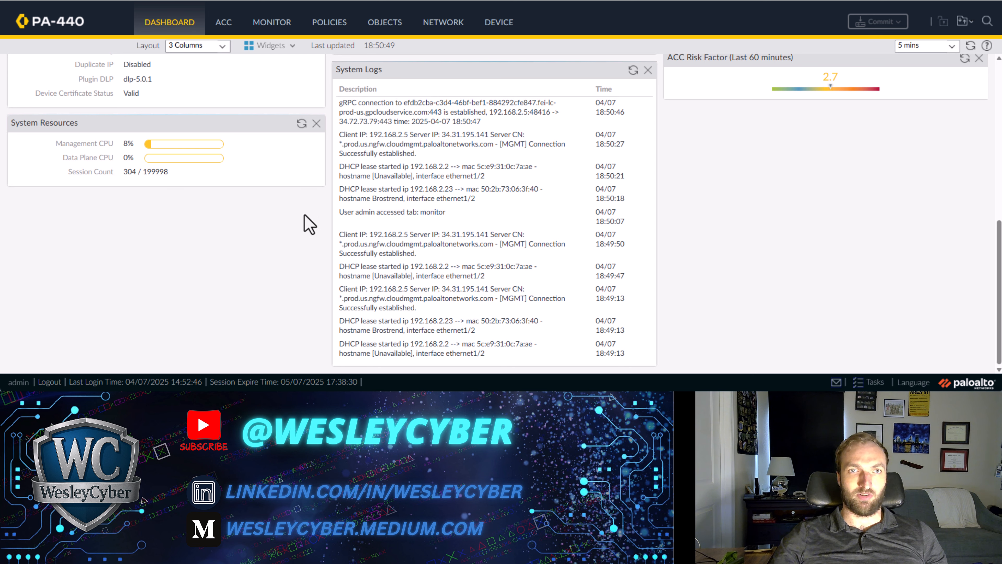
scroll(341, 252, up, 10)
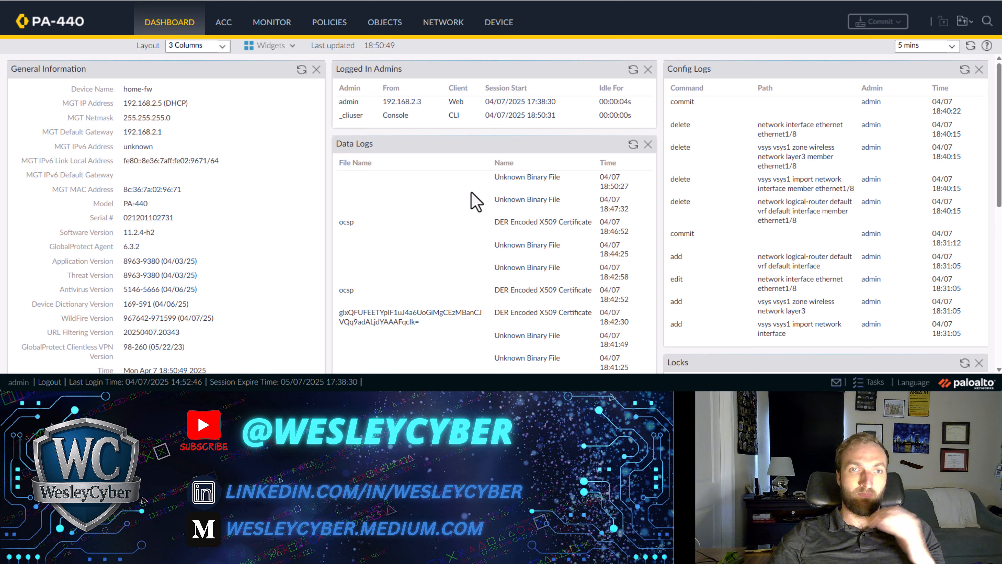
Add an interface management profile named HTTPS-SSH-PING with HTTPS, SSH and Ping enabled.
click(452, 28)
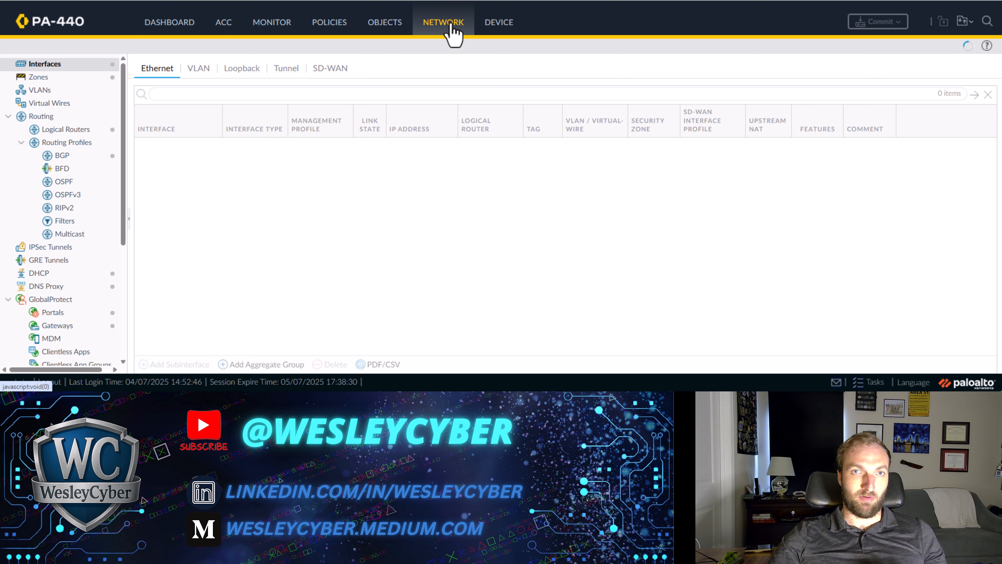
scroll(85, 253, down, 3)
scroll(85, 255, down, 3)
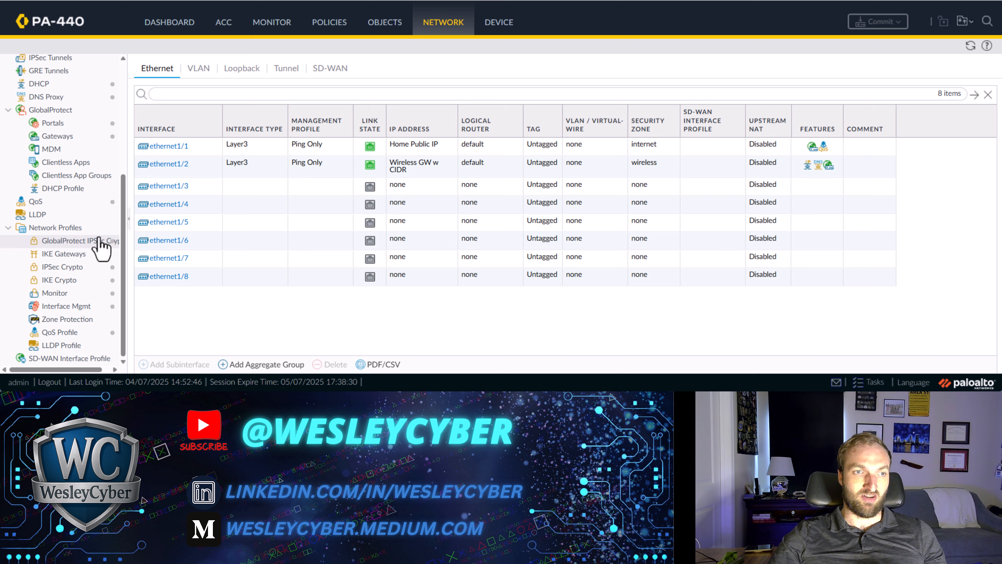
click(68, 306)
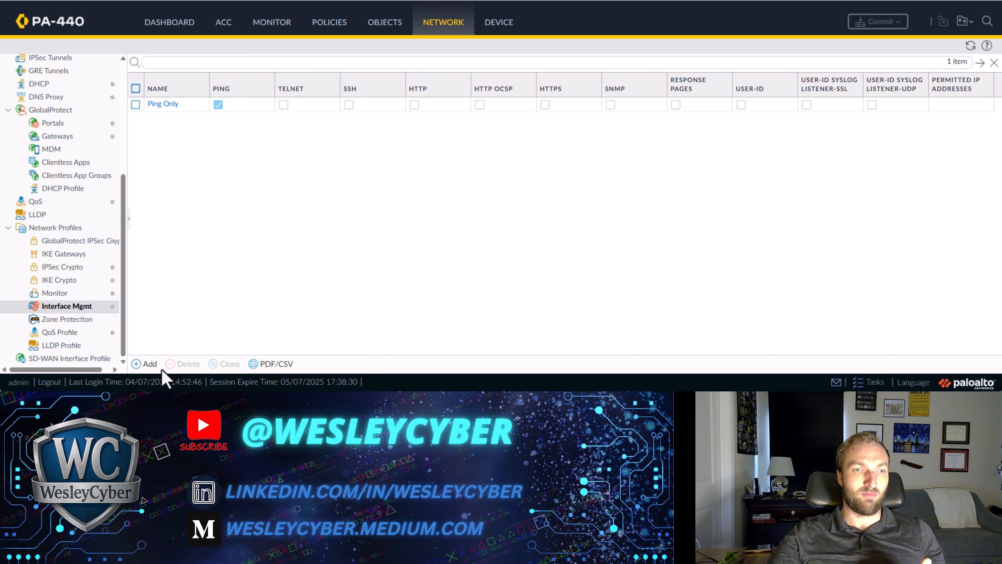
click(148, 364)
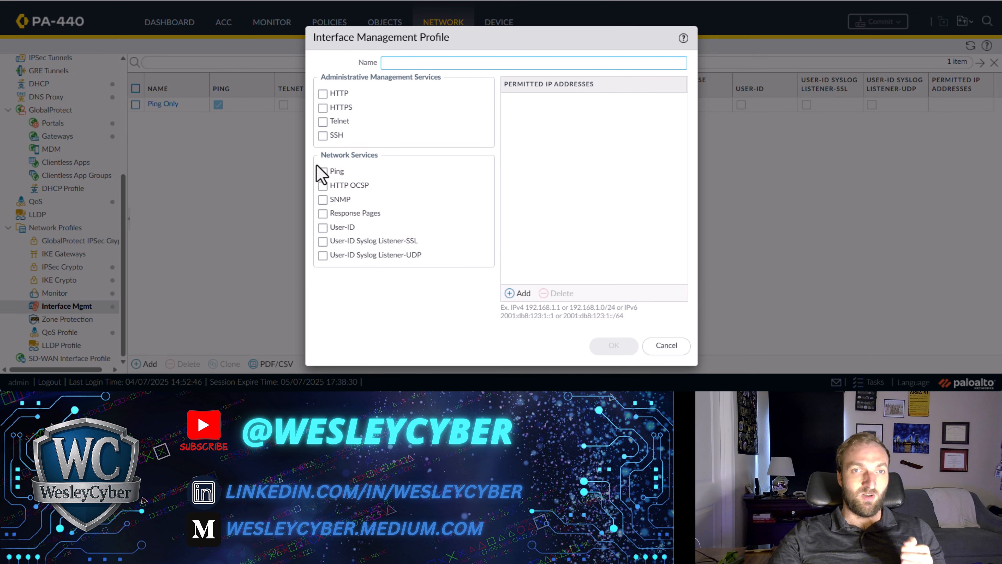
click(323, 172)
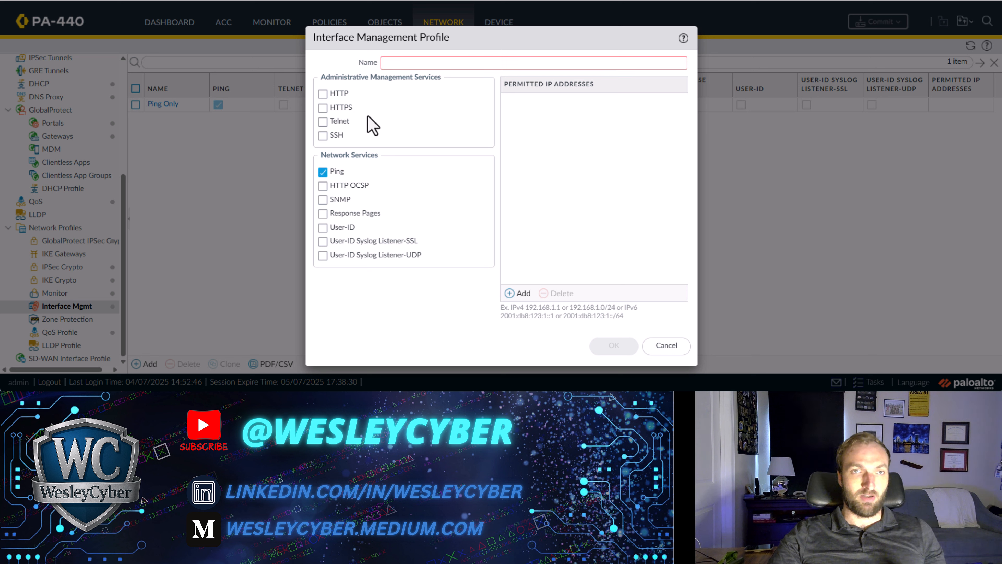
click(323, 107)
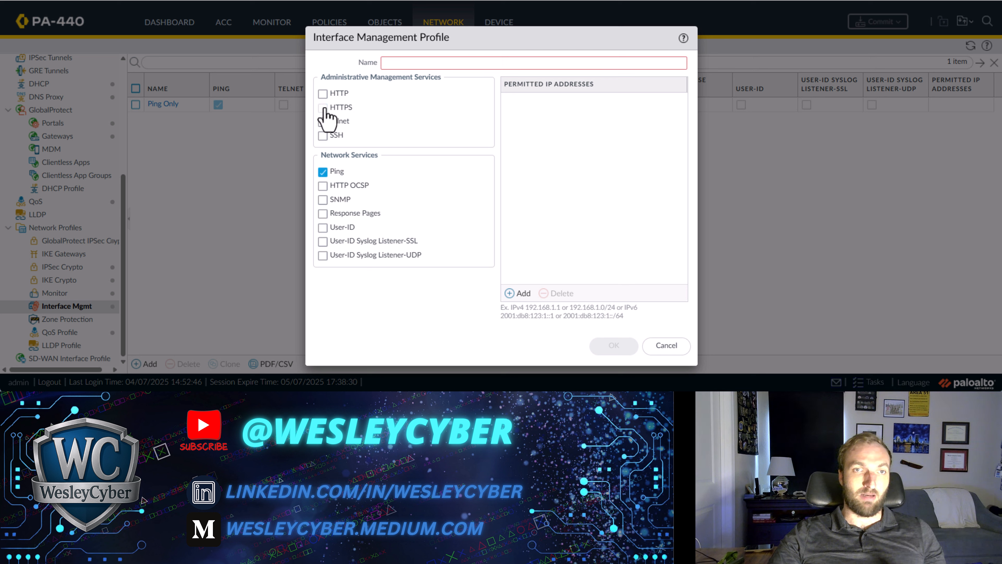
click(323, 136)
click(463, 63)
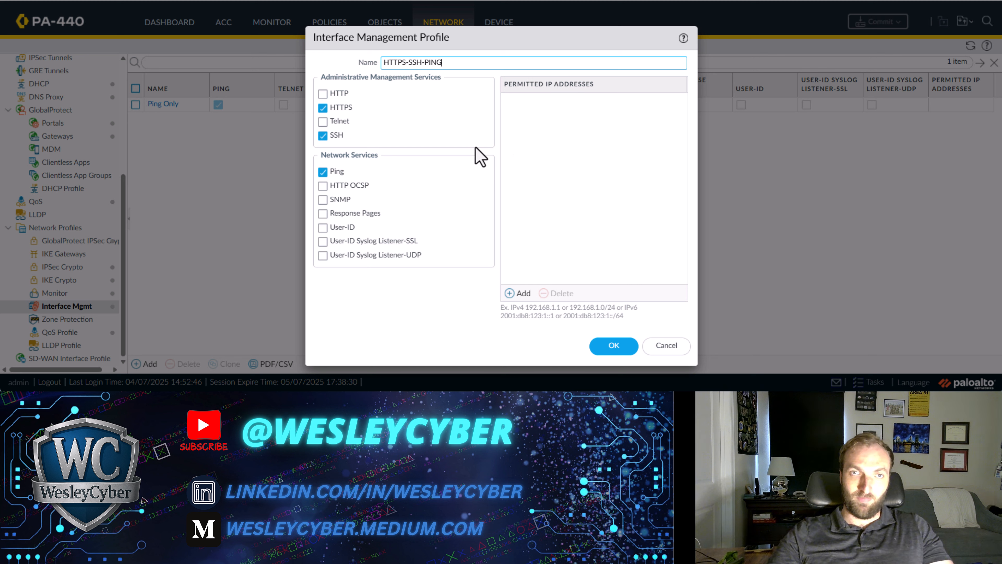
Restrict the new management profile to permitted IP addresses 192.168.2.0/24 and save it.
click(517, 294)
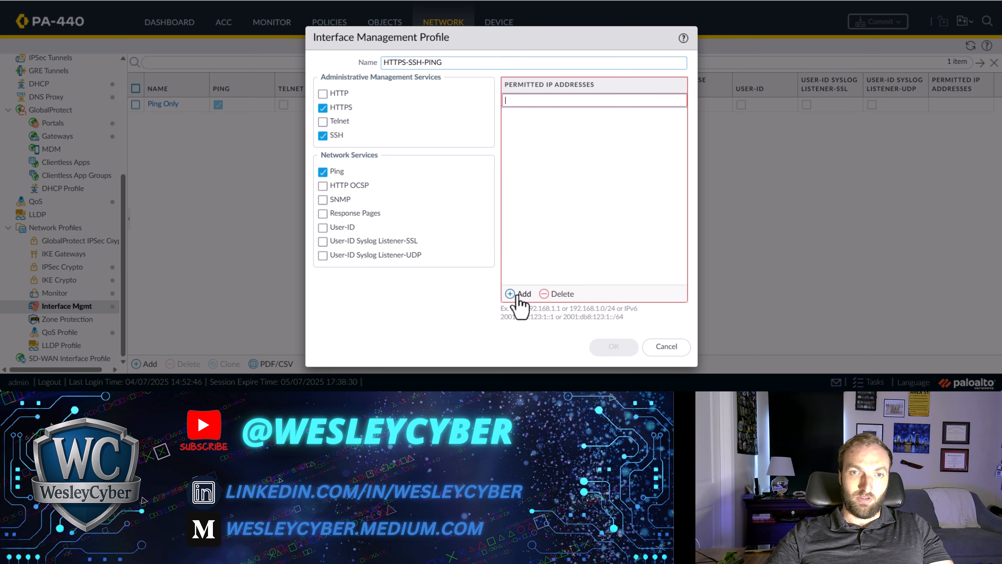
text(1)
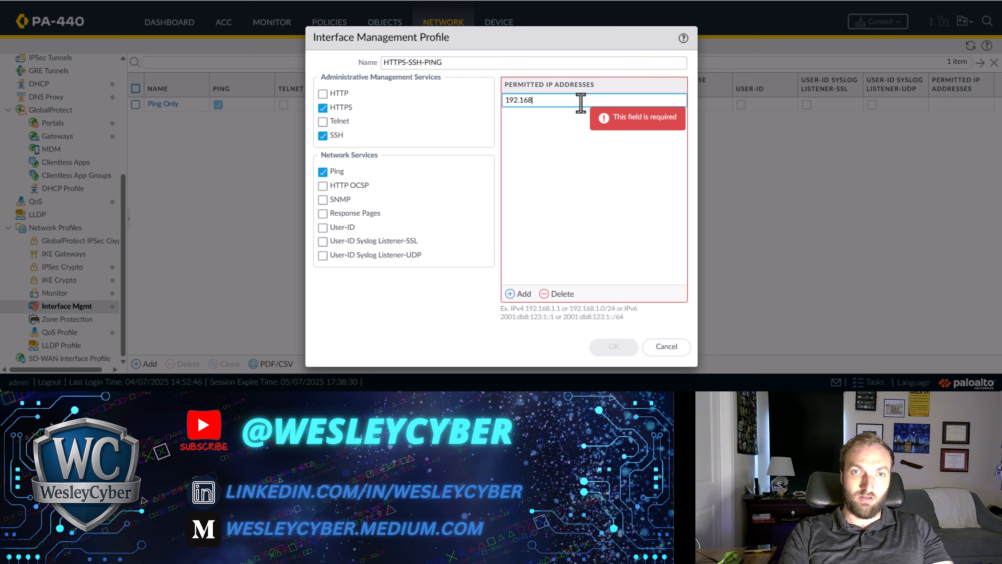
text(92.168.2.0/24)
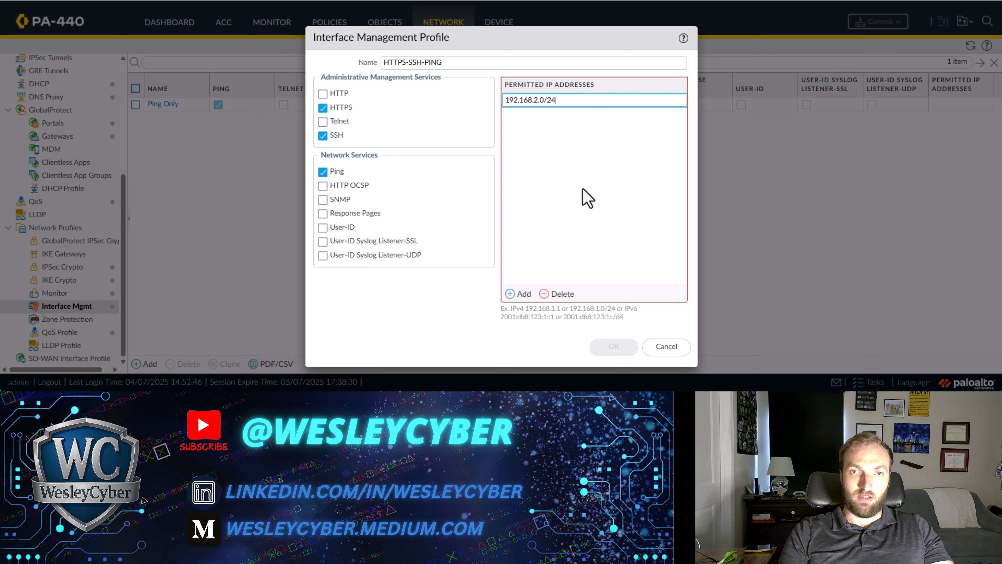
click(452, 304)
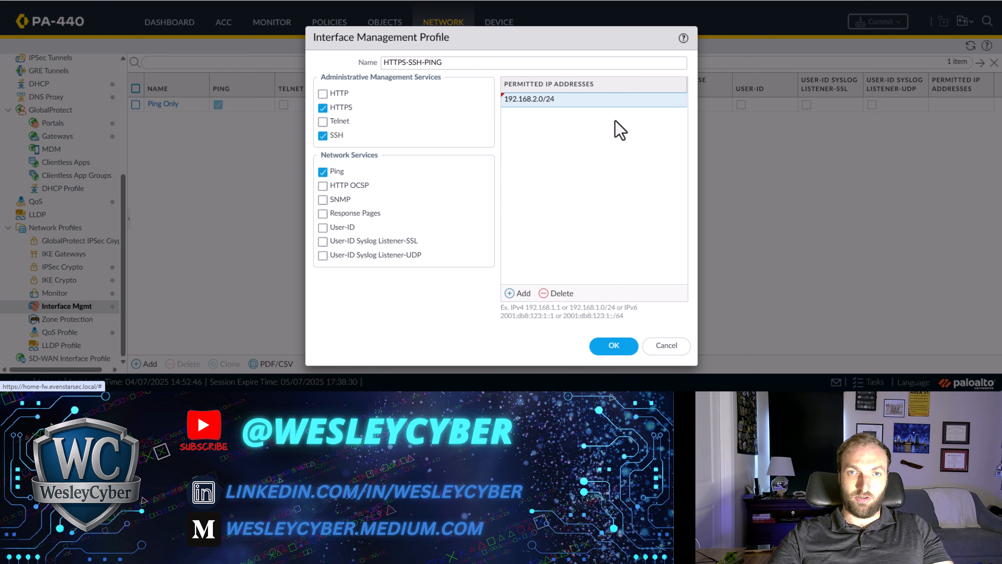
click(614, 346)
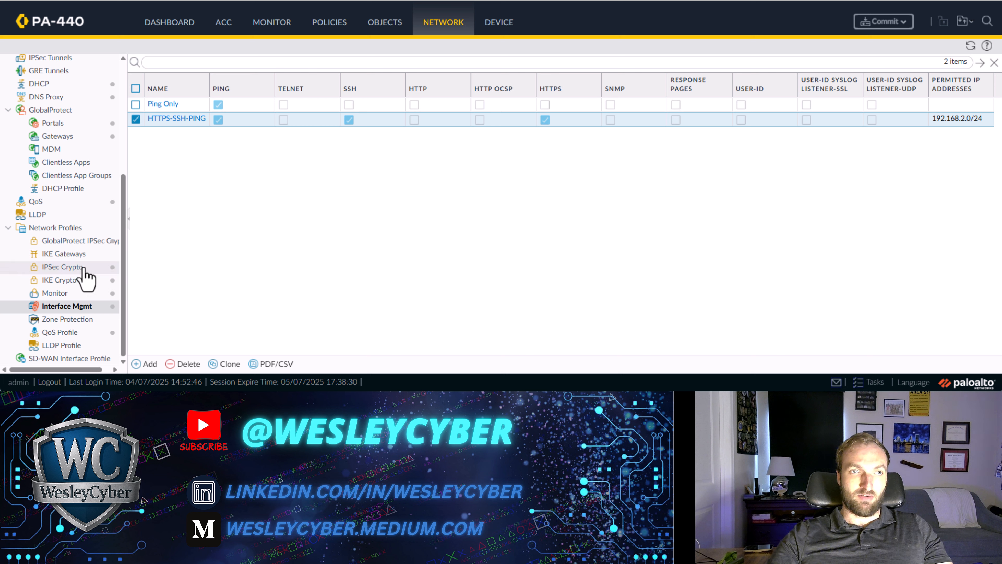
Add a security zone named management with User Identification enabled and save it.
scroll(93, 329, up, 5)
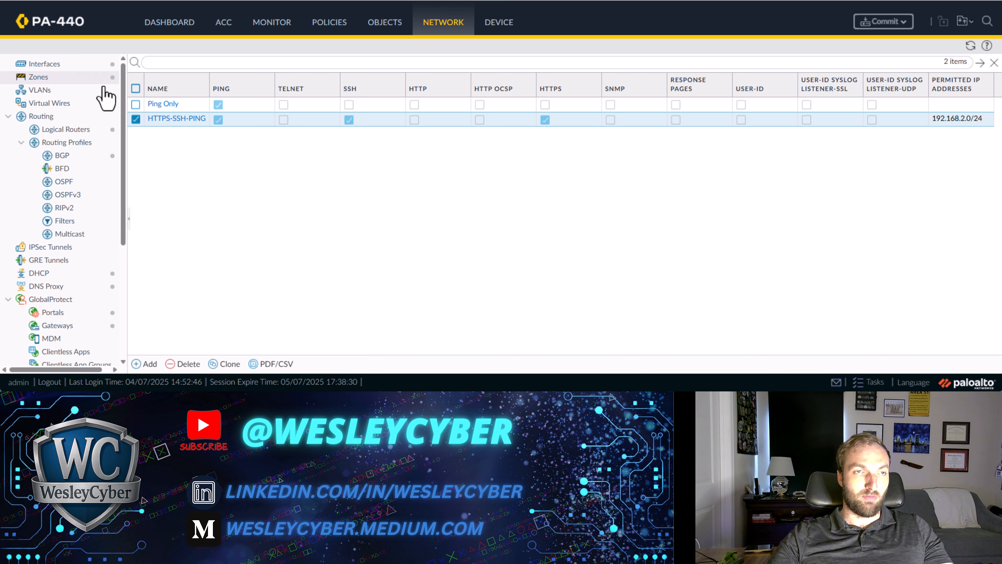
click(70, 83)
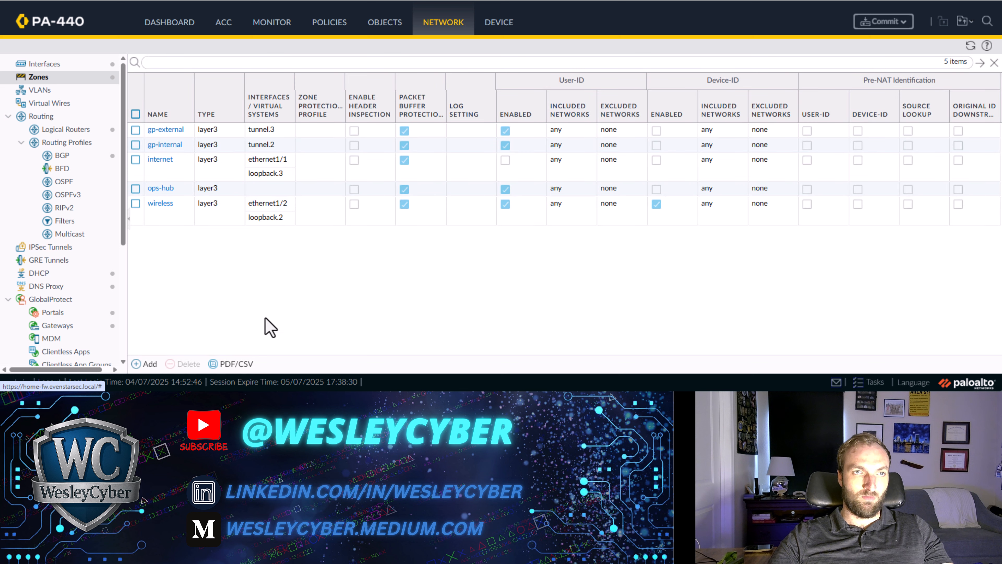
click(139, 364)
text(m)
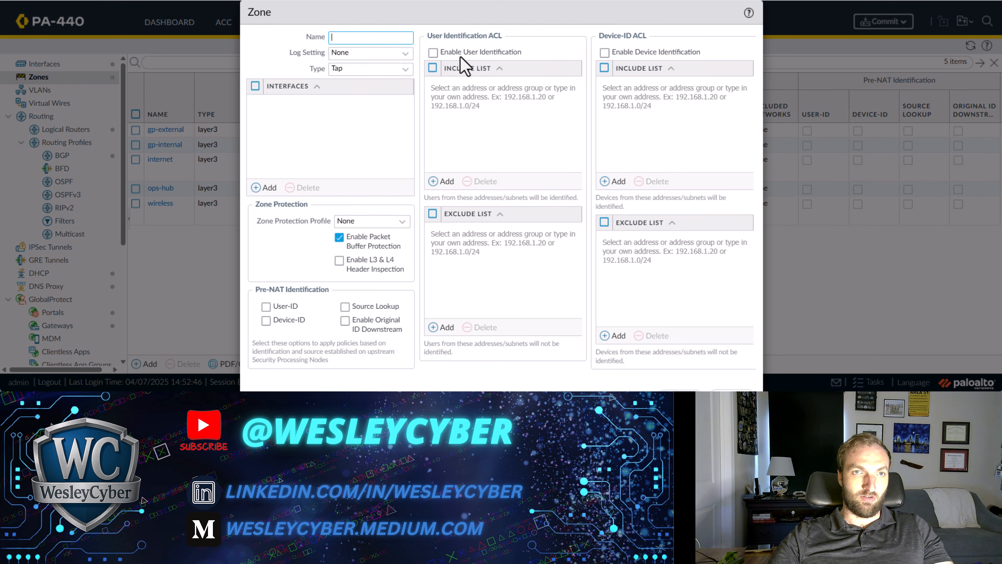
text(anagem)
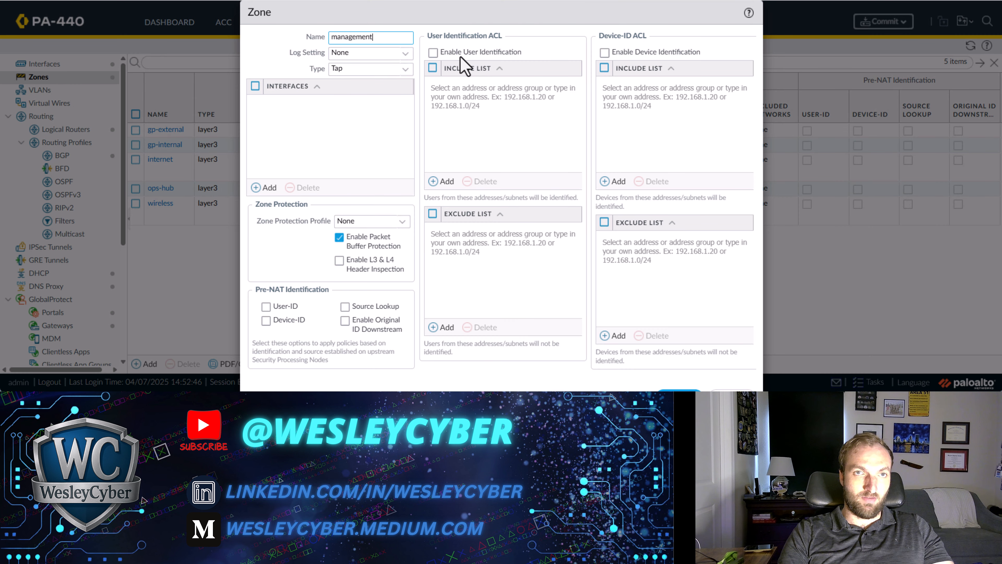
text(ent)
click(433, 52)
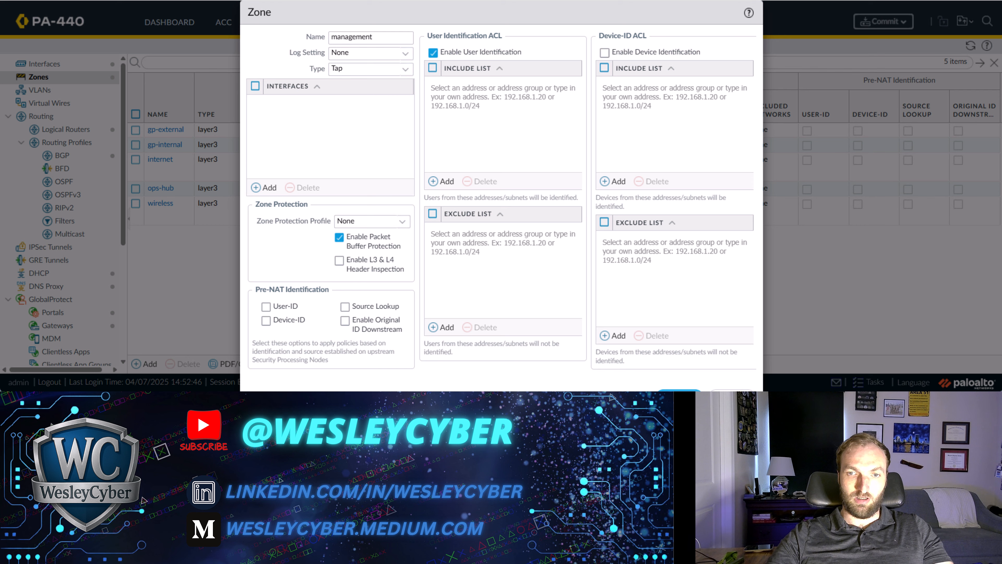
click(679, 395)
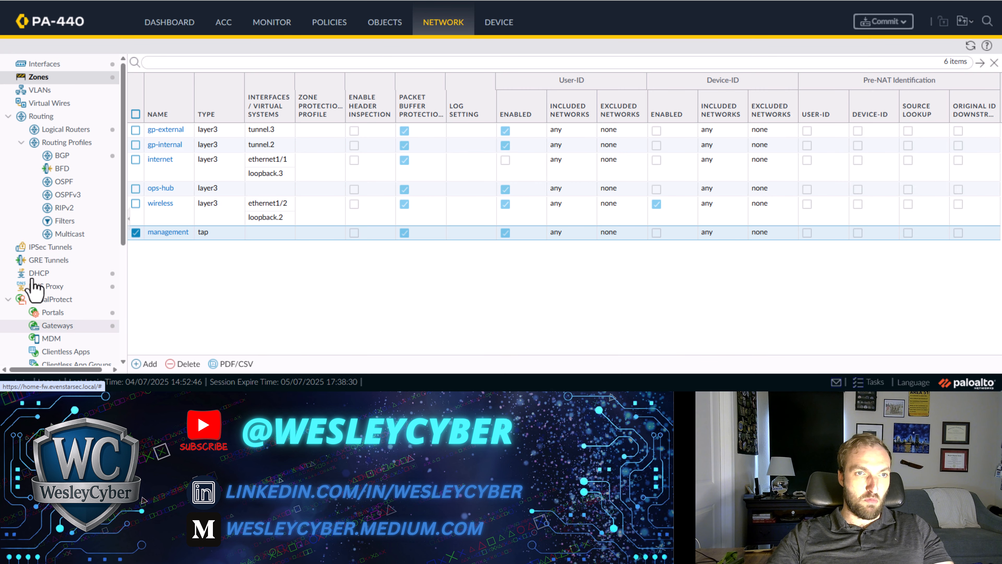
Add a logical router named management without assigning any interfaces and save it.
click(73, 133)
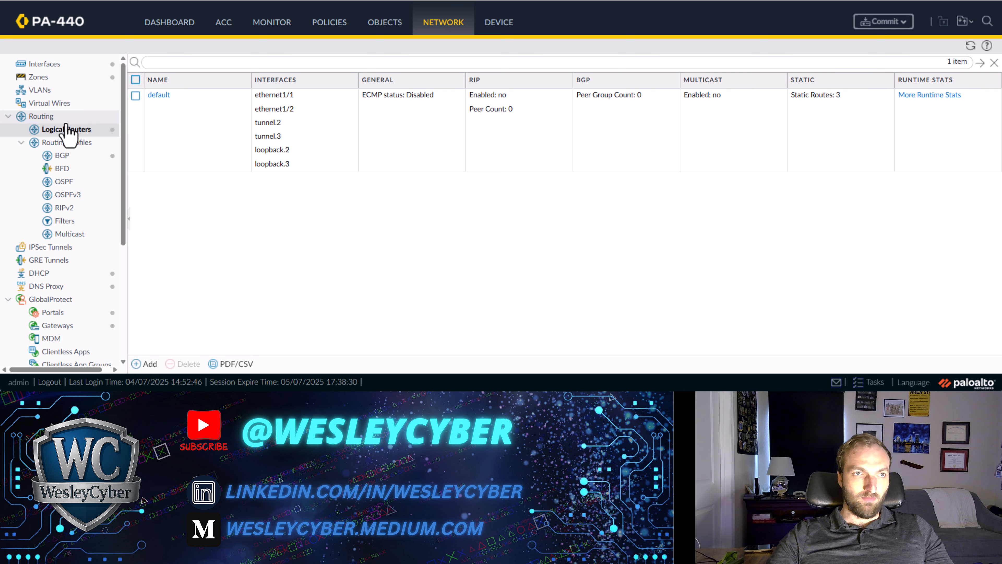
click(147, 365)
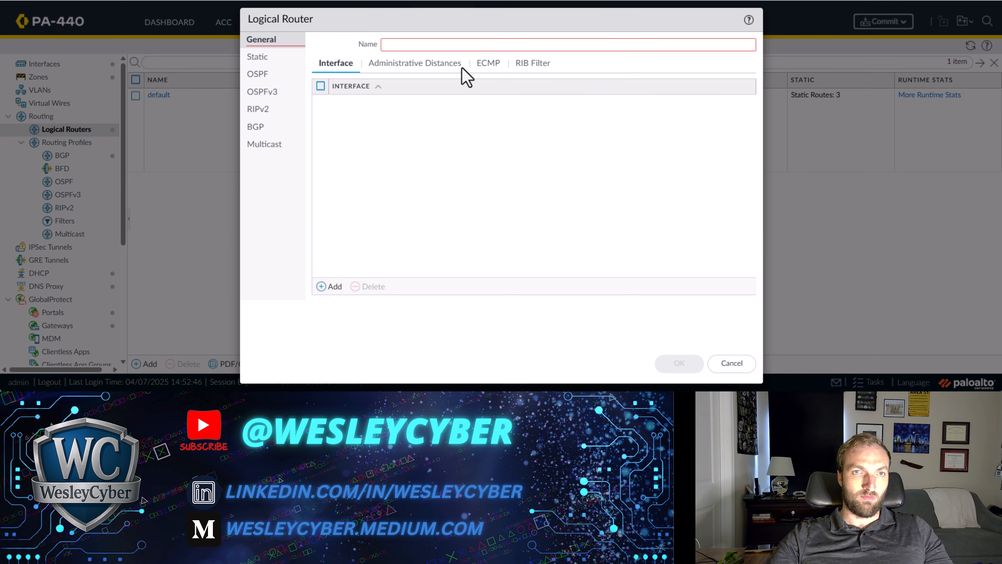
click(440, 42)
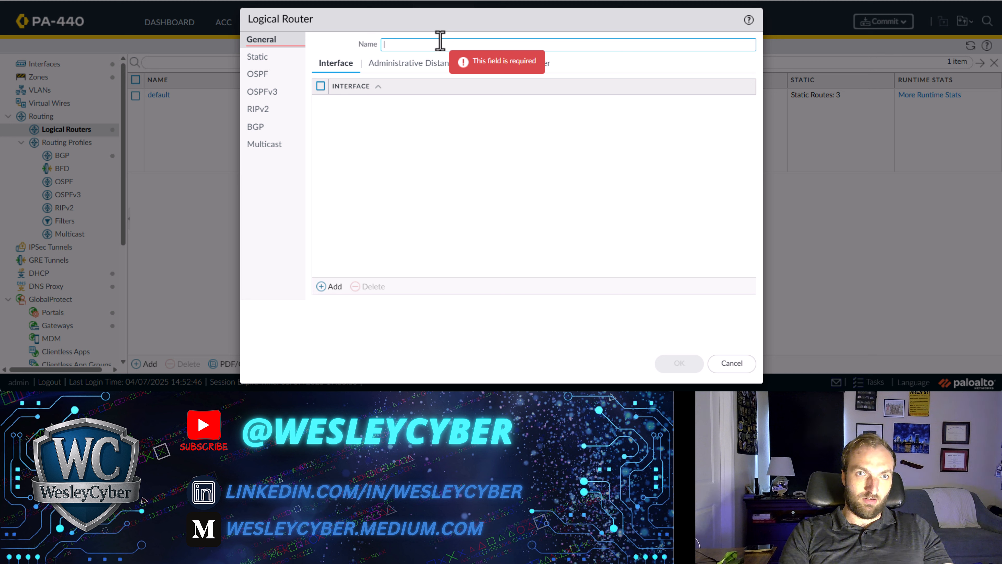
text(mn)
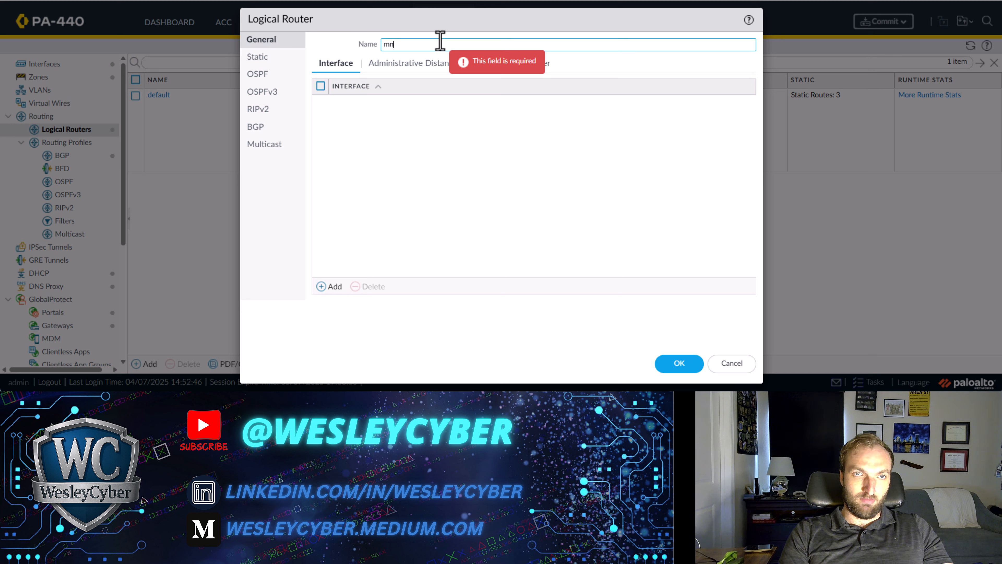
text(nagement)
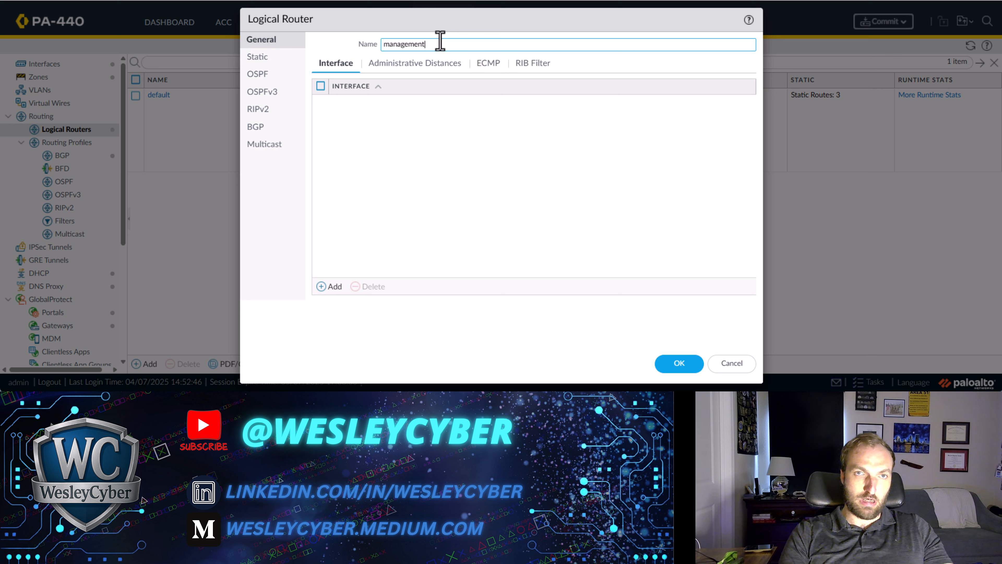
click(676, 360)
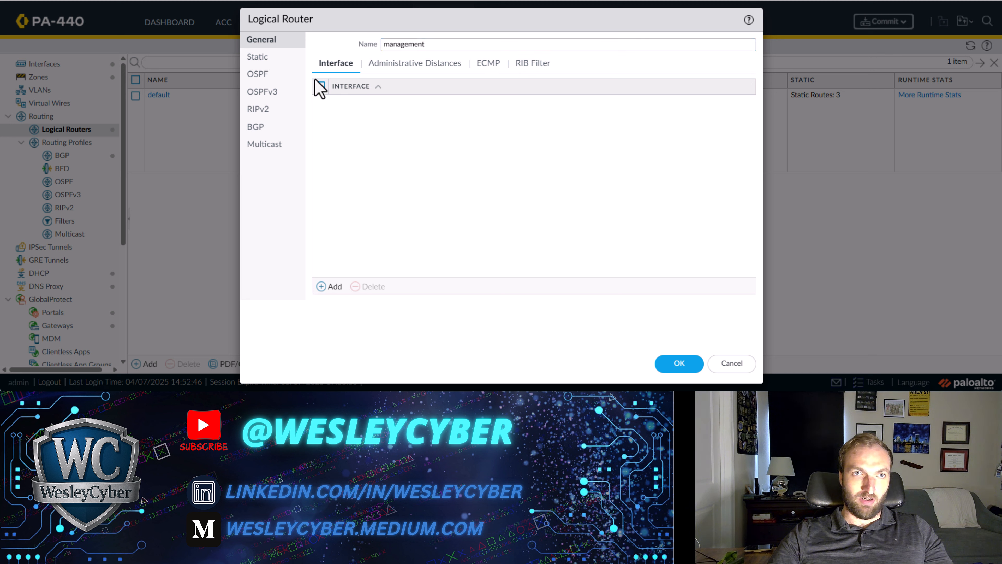
click(677, 366)
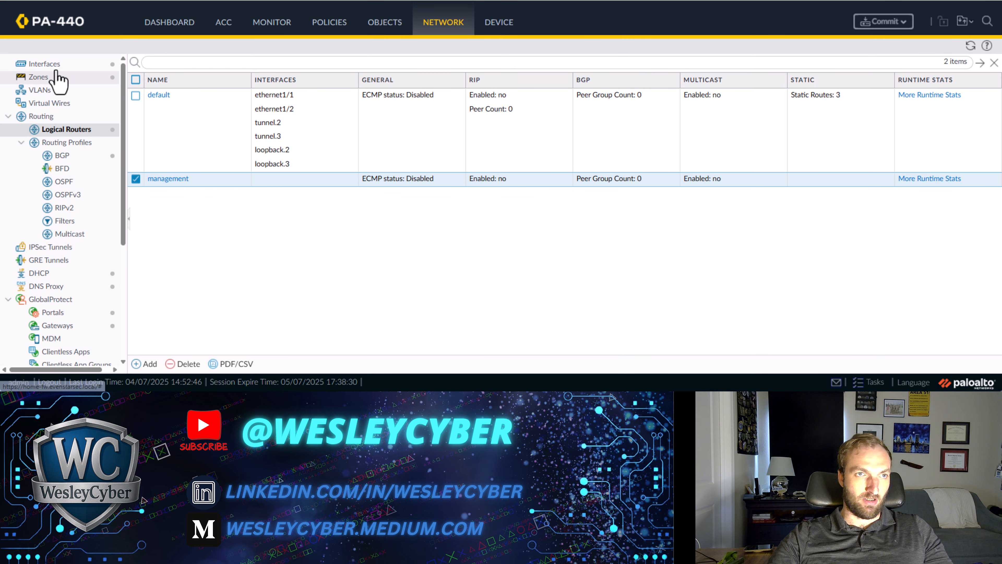
Set the ethernet1/8 interface type to Layer3, assign it to the management logical router, and save.
click(80, 72)
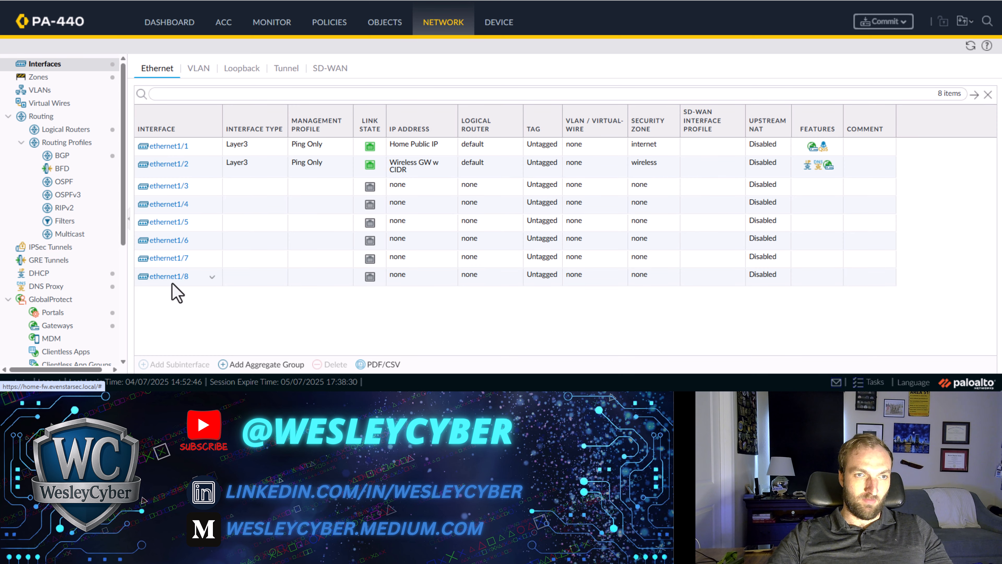
click(166, 276)
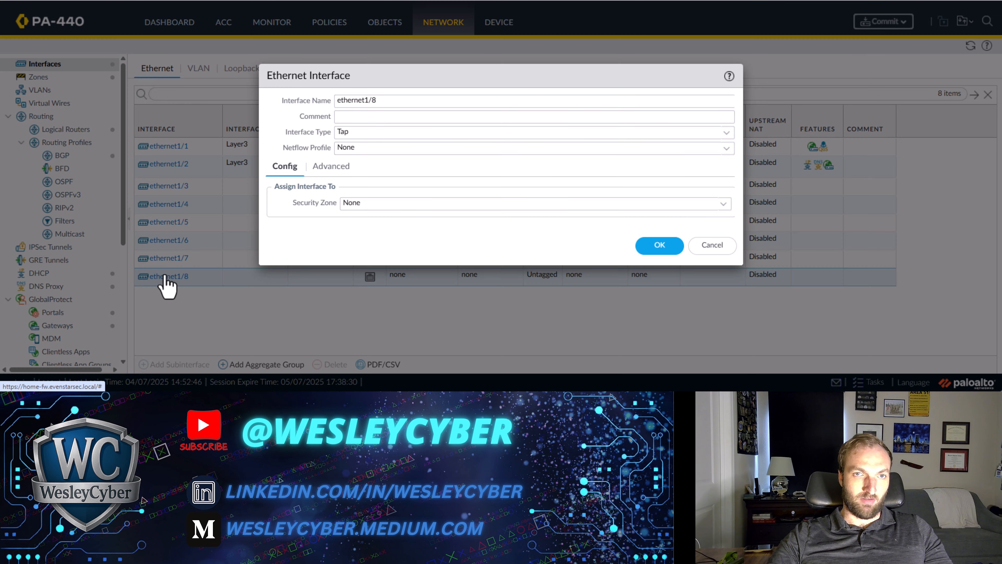
click(727, 133)
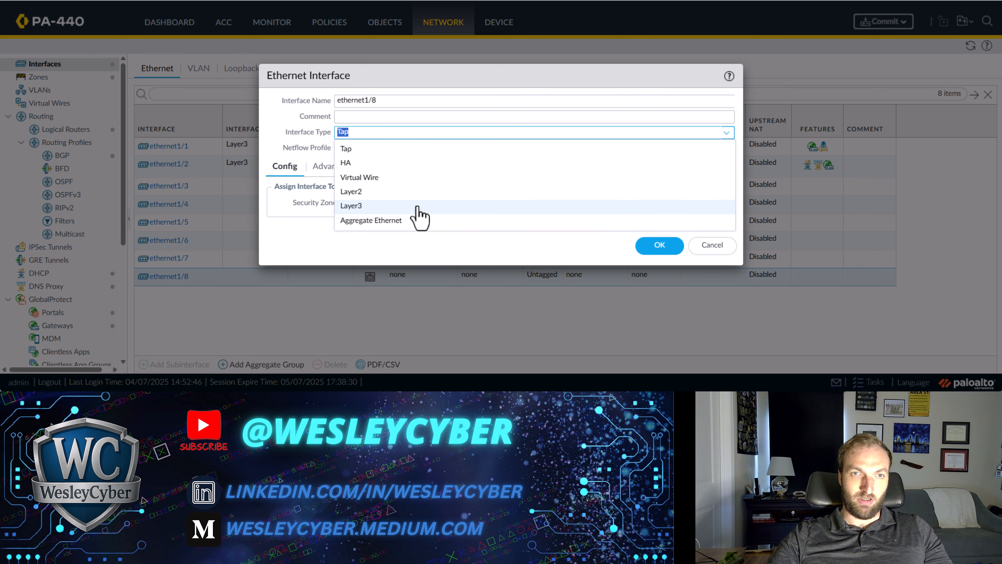
click(417, 202)
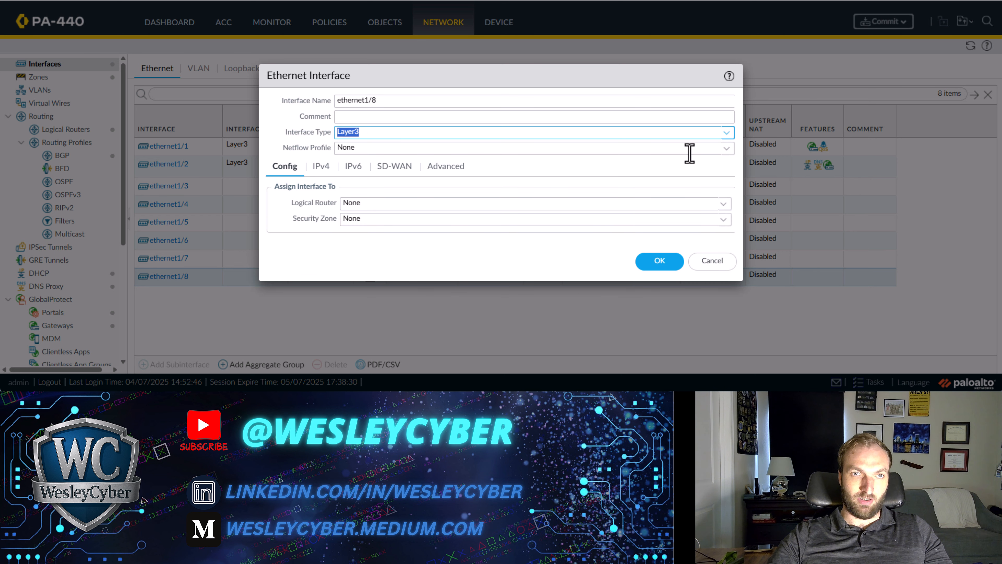
click(726, 206)
click(446, 249)
click(724, 219)
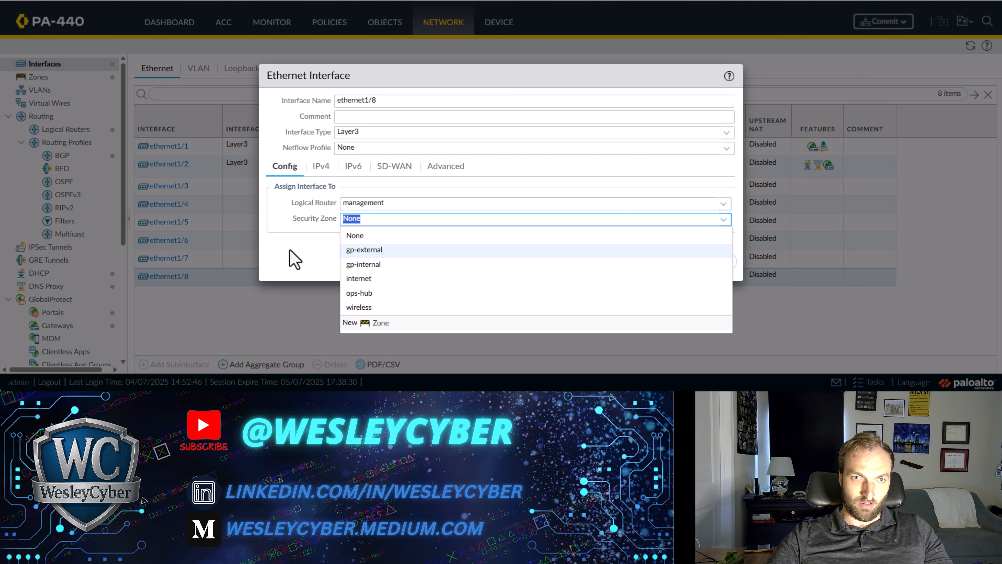
click(291, 259)
click(666, 267)
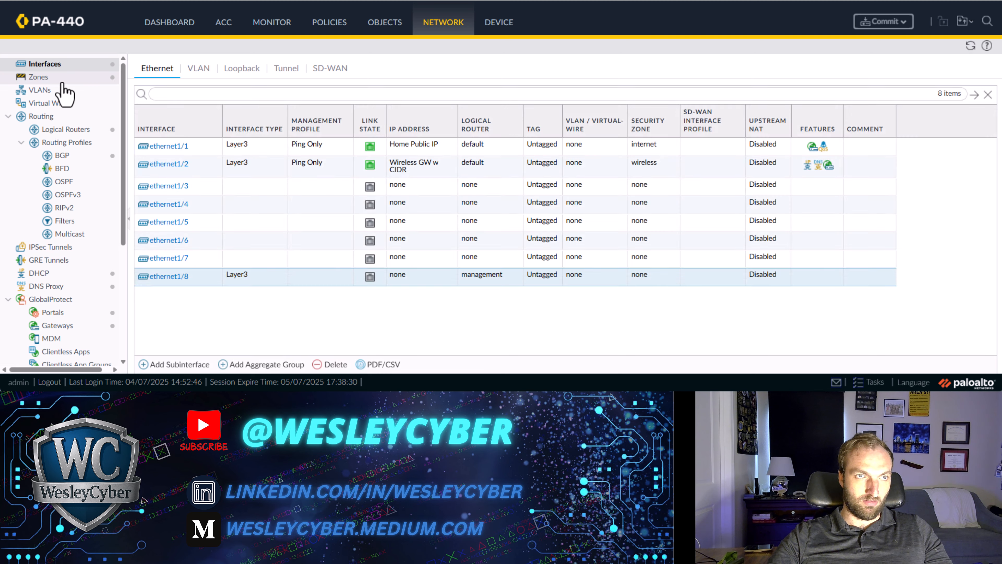
Change the management zone's type to Layer3 and save the zone.
click(62, 82)
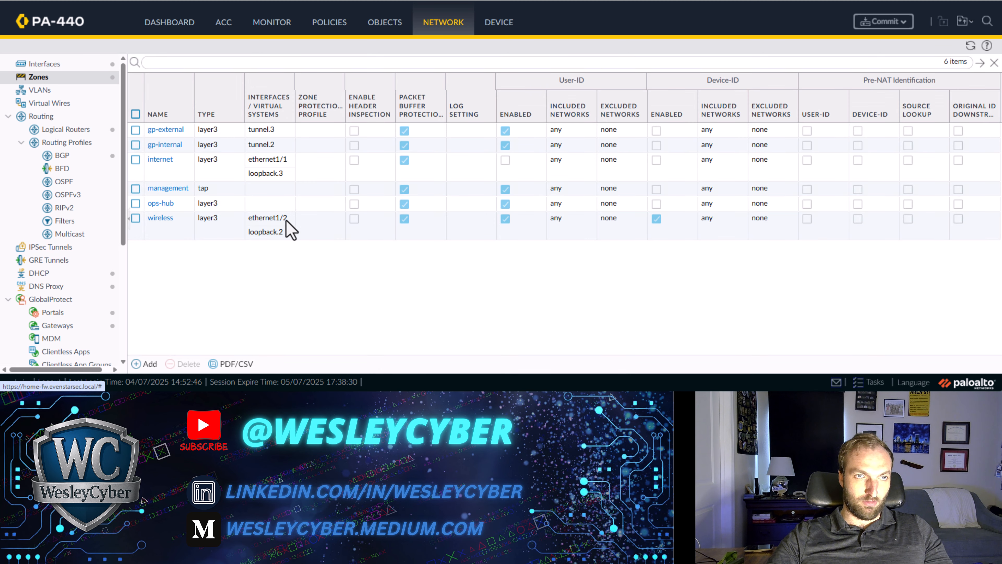
click(158, 192)
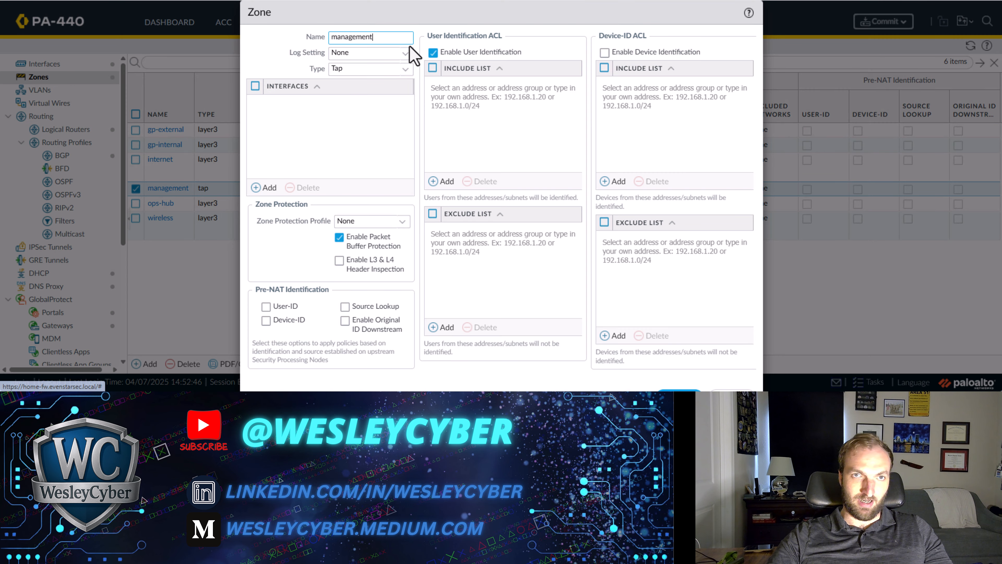
click(406, 69)
click(380, 132)
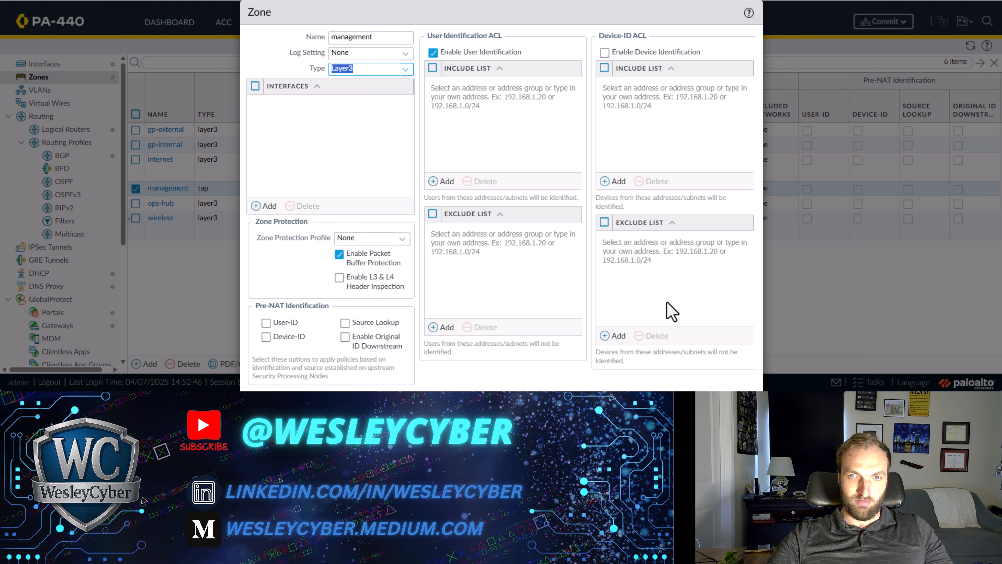
key(ctrl+minus)
click(595, 366)
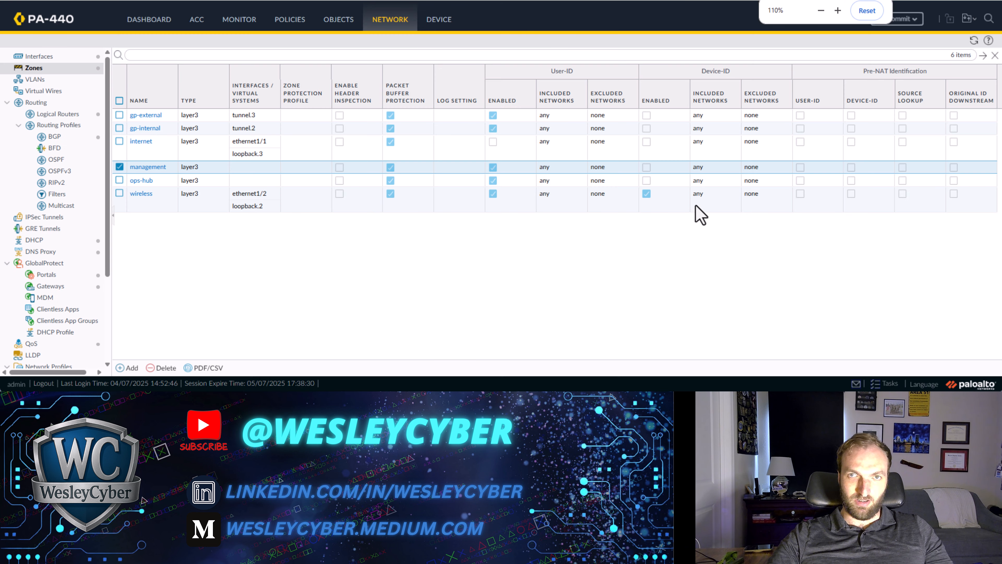
key(ctrl+plus)
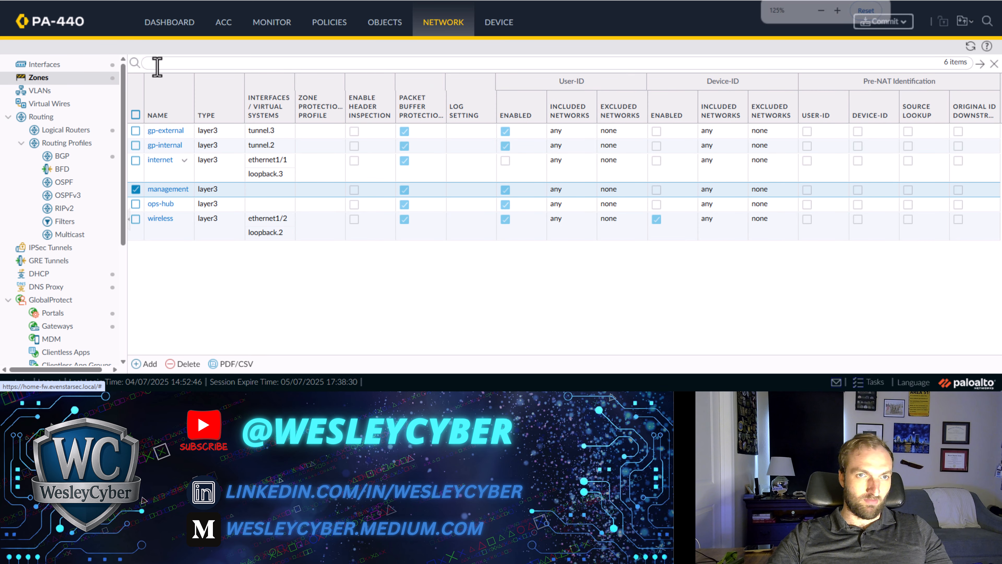
Assign the ethernet1/8 interface to the management security zone.
click(78, 66)
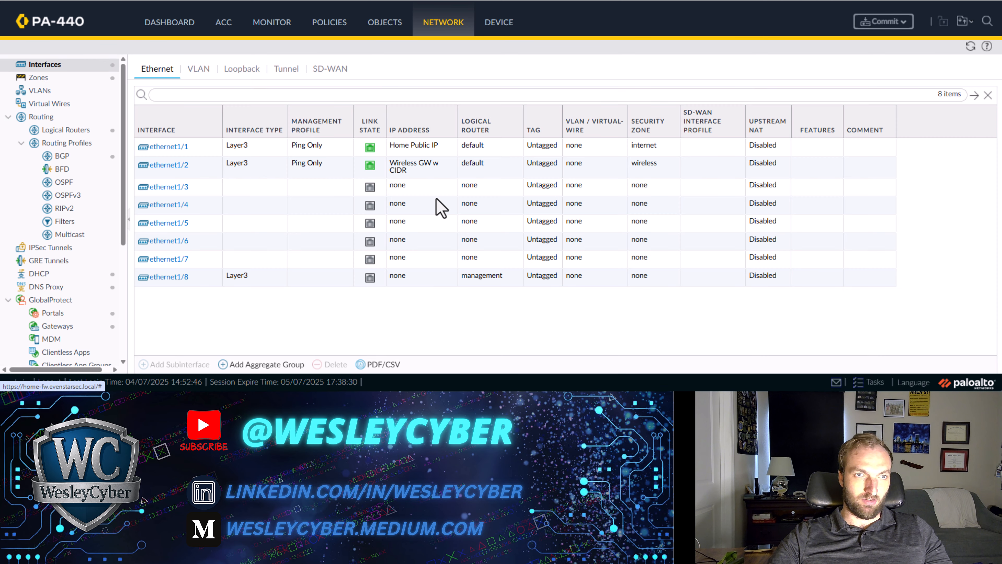
click(158, 278)
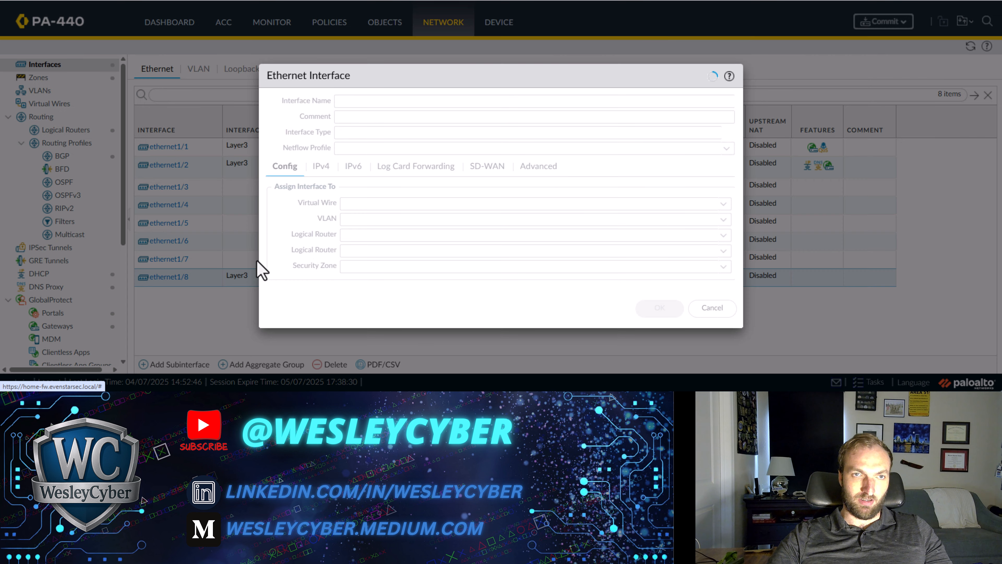
click(721, 225)
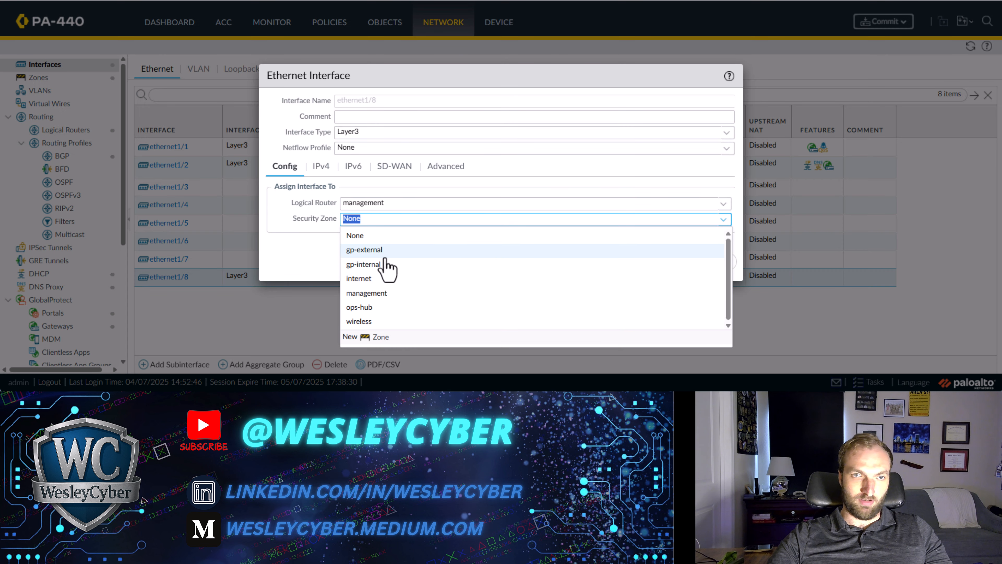
click(413, 292)
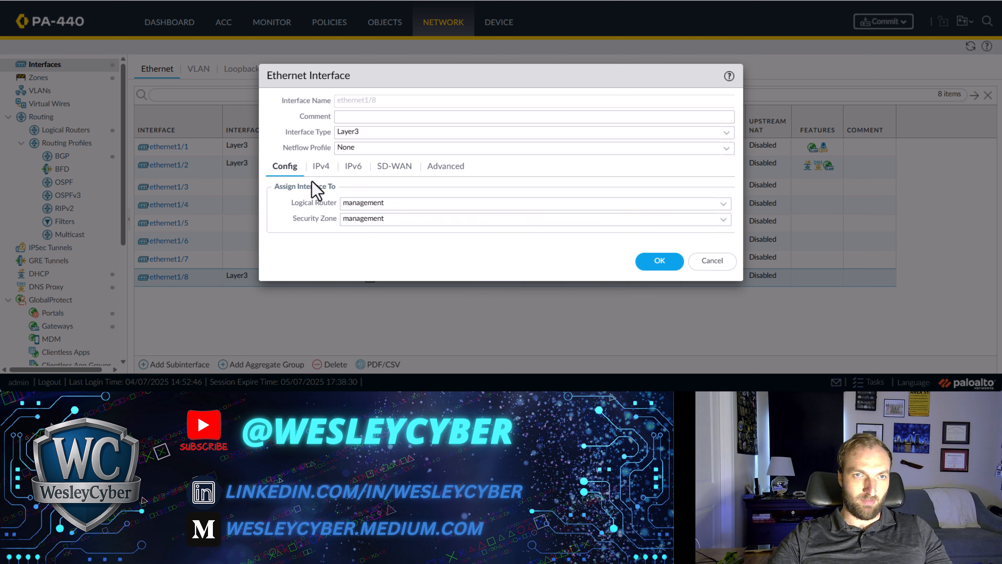
Set ethernet1/8's IPv4 addressing to DHCP Client and have it send the hostname home-fw-mgmt.
click(328, 173)
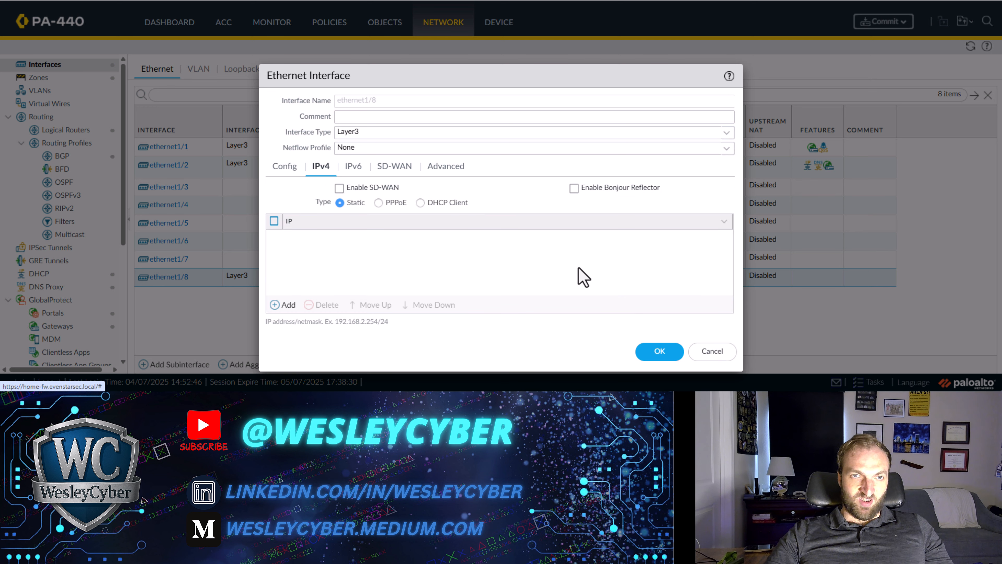
click(421, 204)
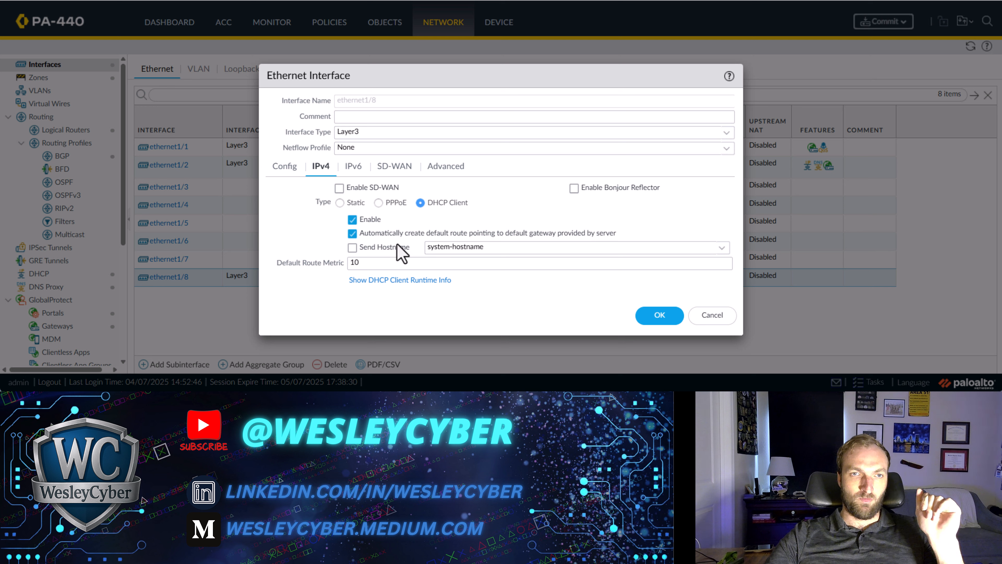
click(352, 248)
click(517, 248)
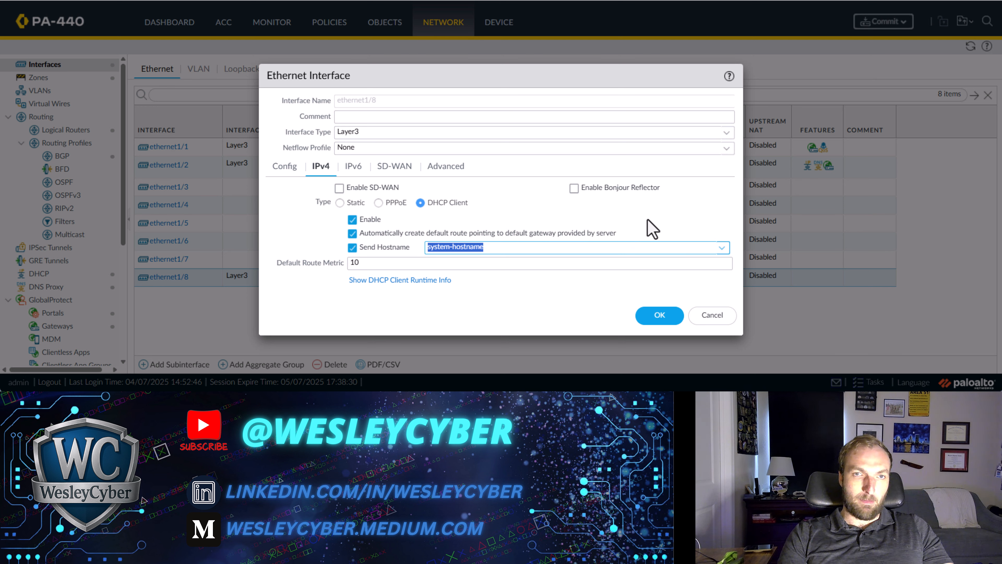
text(home-fw)
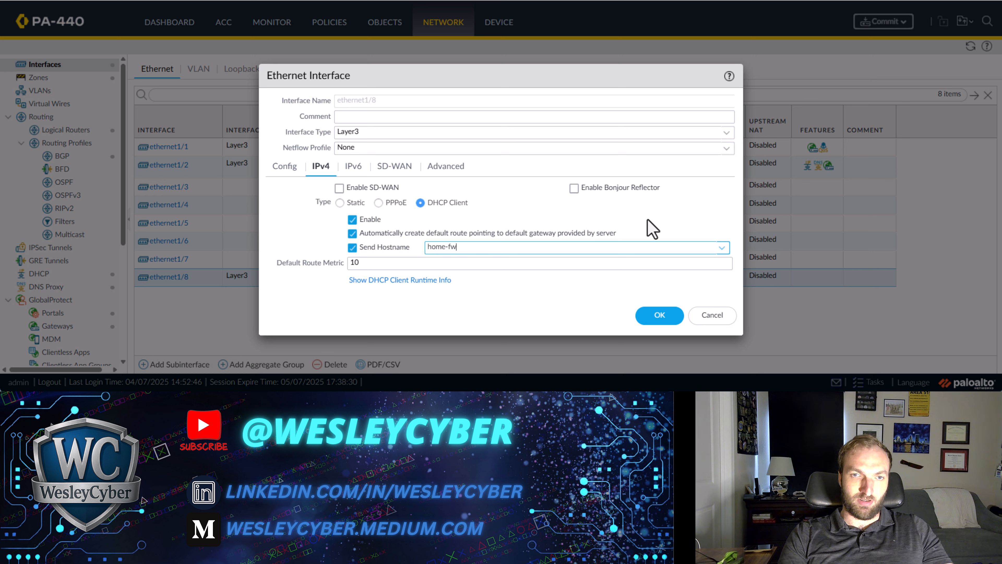
text(-mgmt)
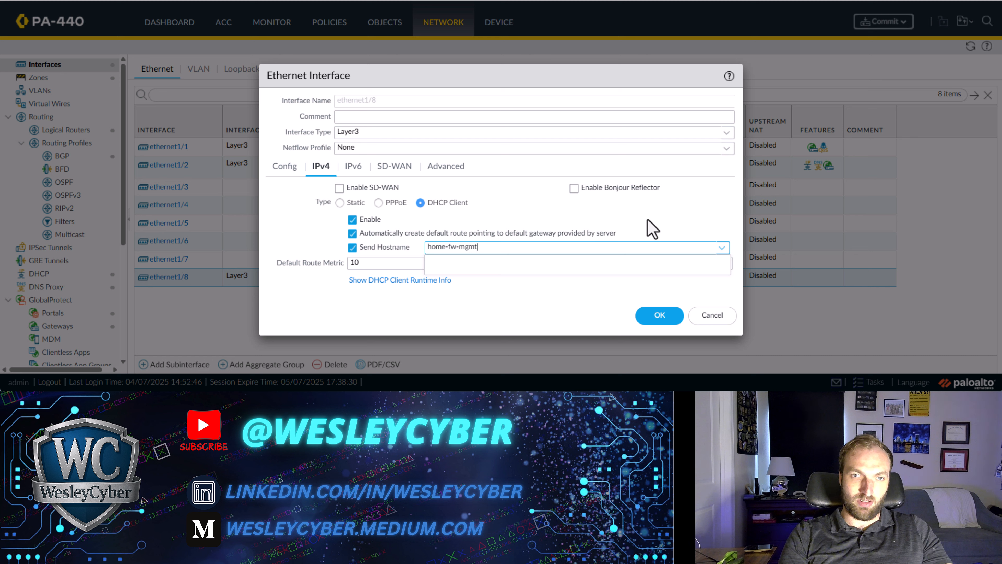
click(478, 315)
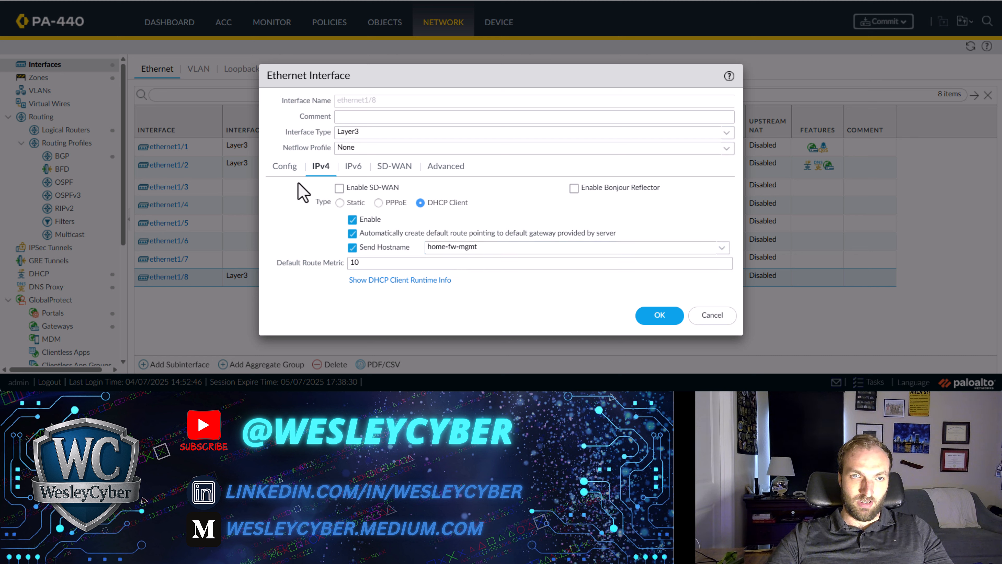
Attach the HTTPS-SSH-PING management profile to ethernet1/8, save the interface, and accept the exposure warning.
click(467, 179)
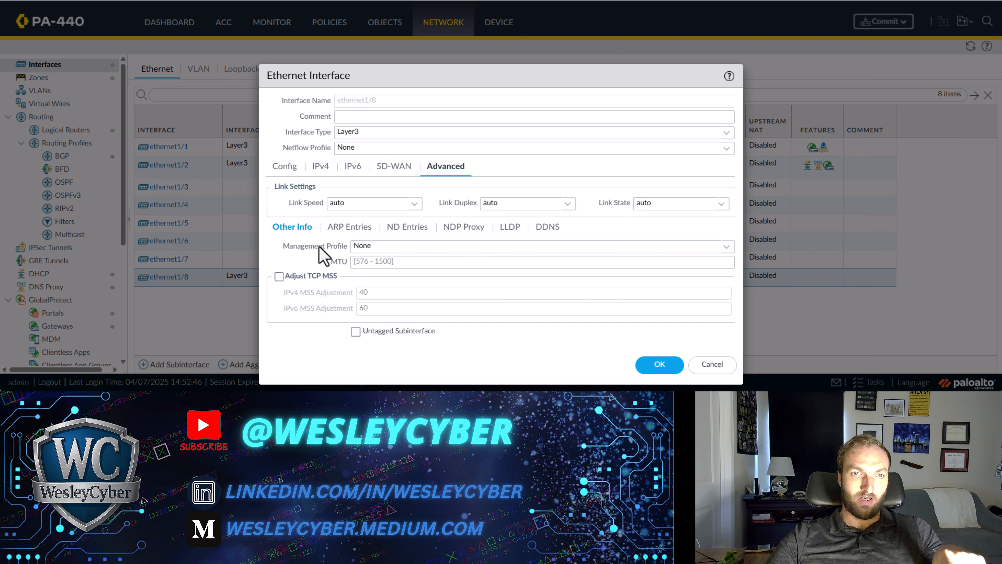
key(ctrl+plus)
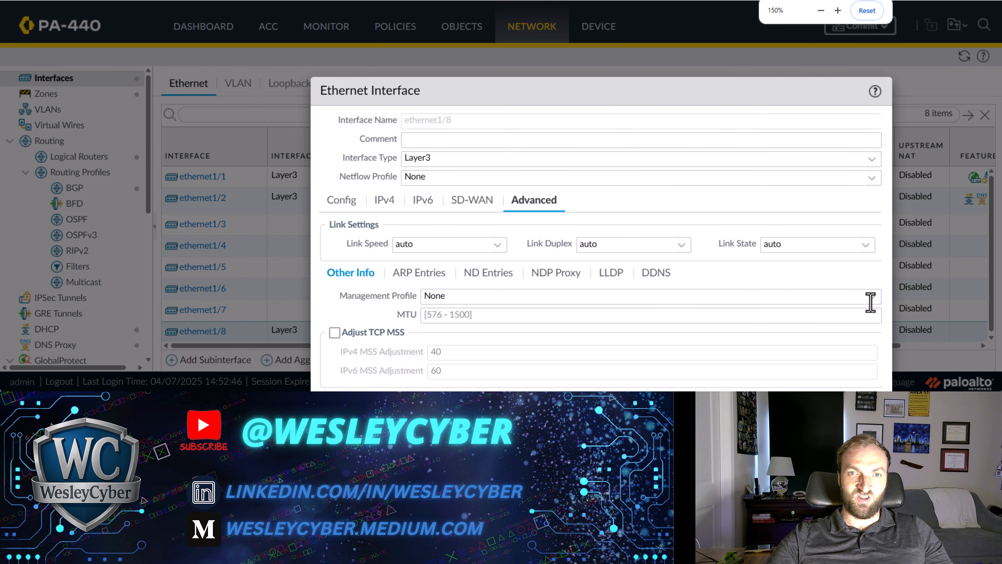
click(872, 299)
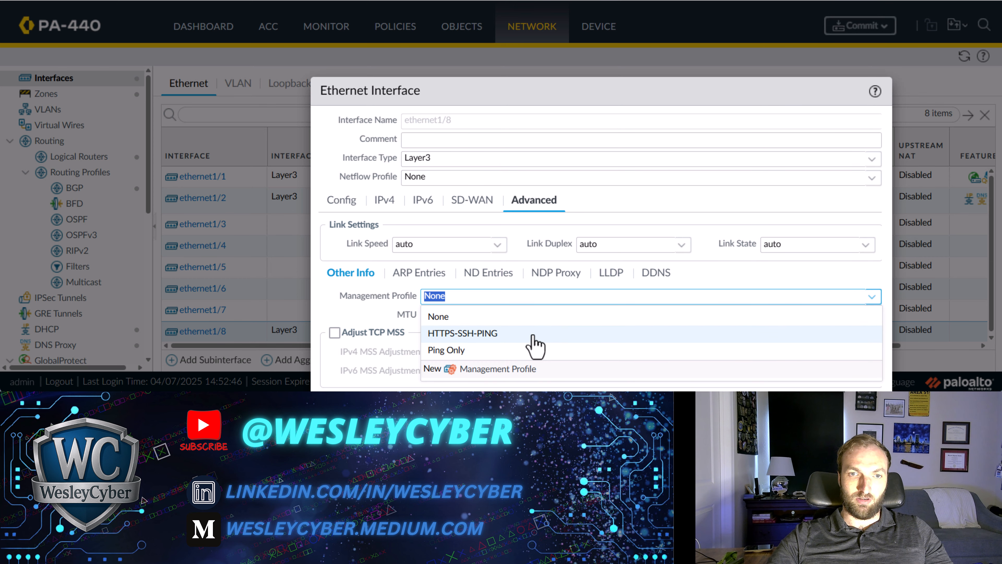
click(534, 336)
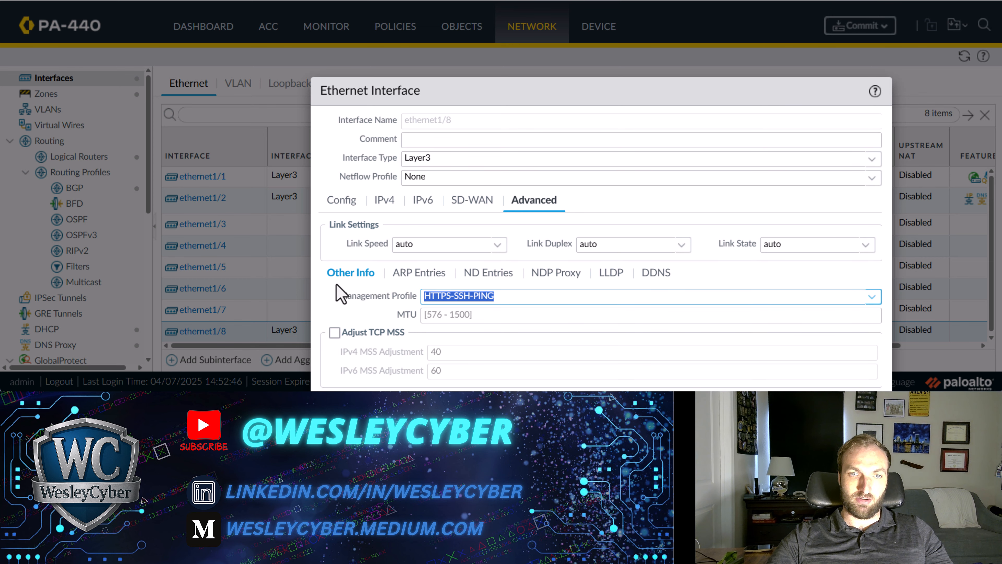
key(ctrl+minus)
key(ctrl+minus)
key(ctrl+plus)
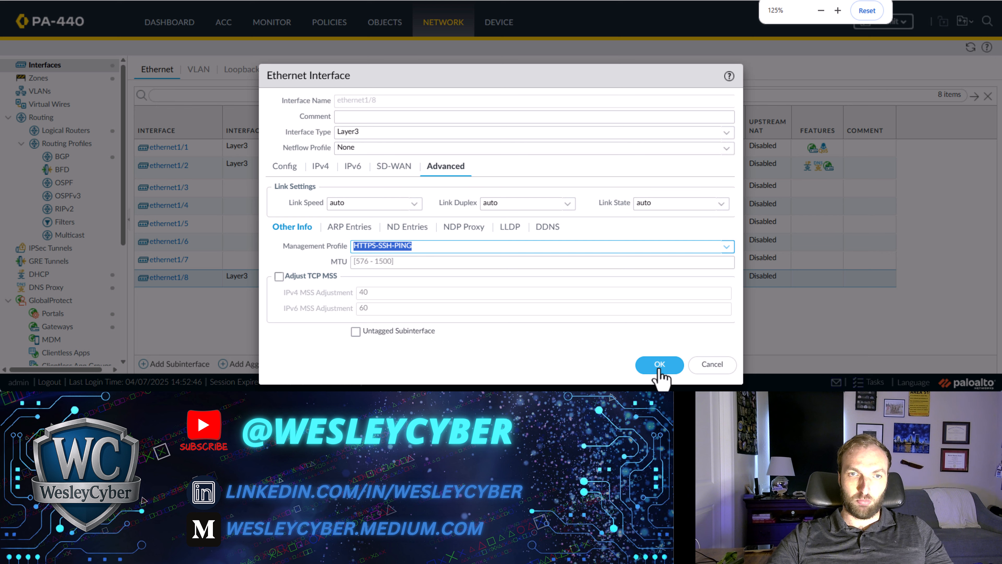
click(660, 364)
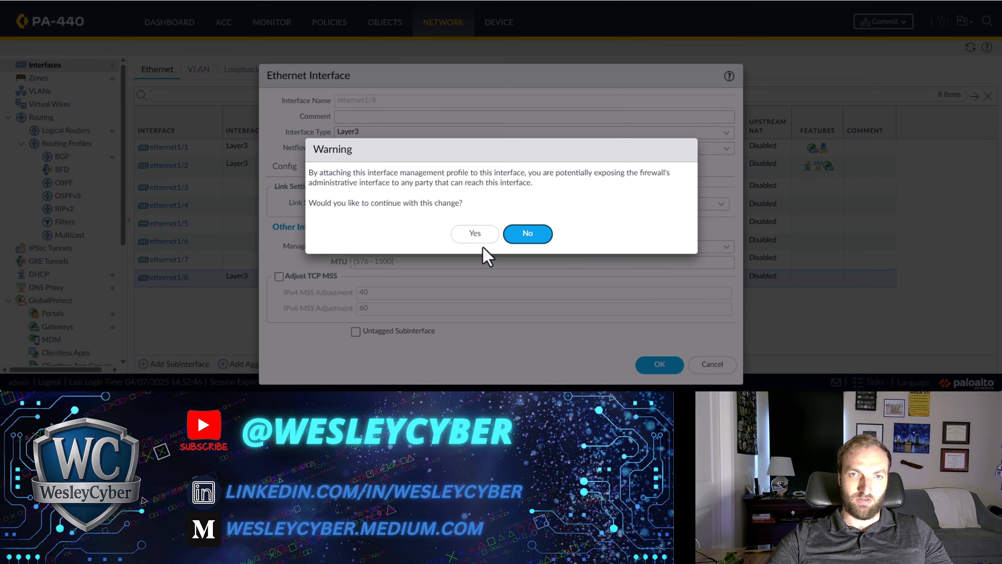
click(474, 234)
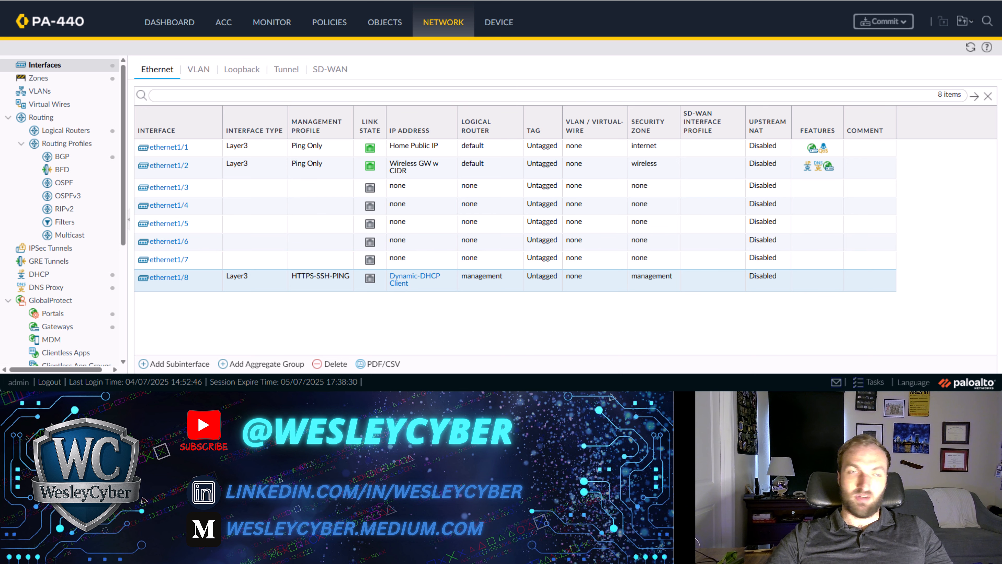
Commit all pending changes to the firewall and close the commit status.
drag(998, 1, 616, 39)
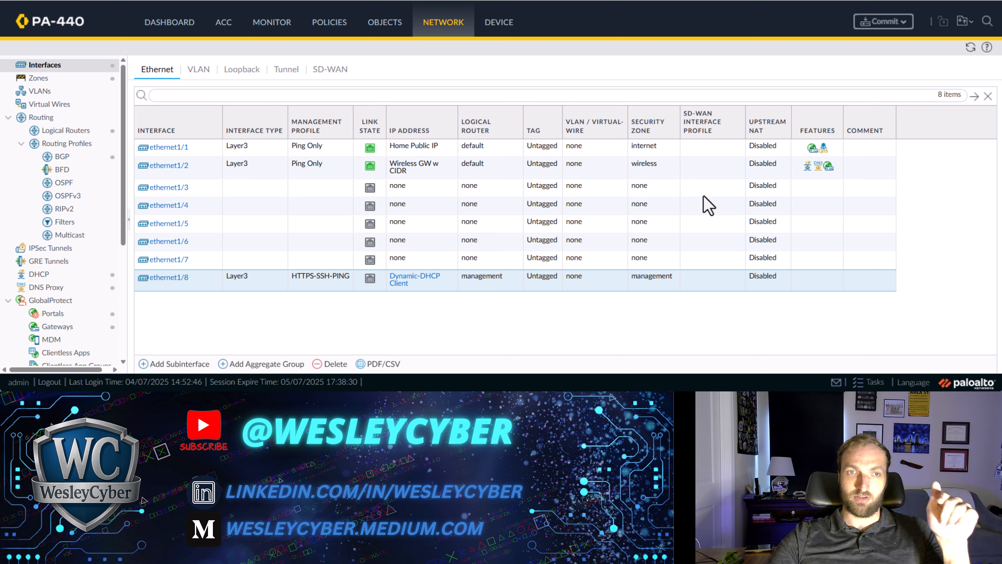
click(898, 25)
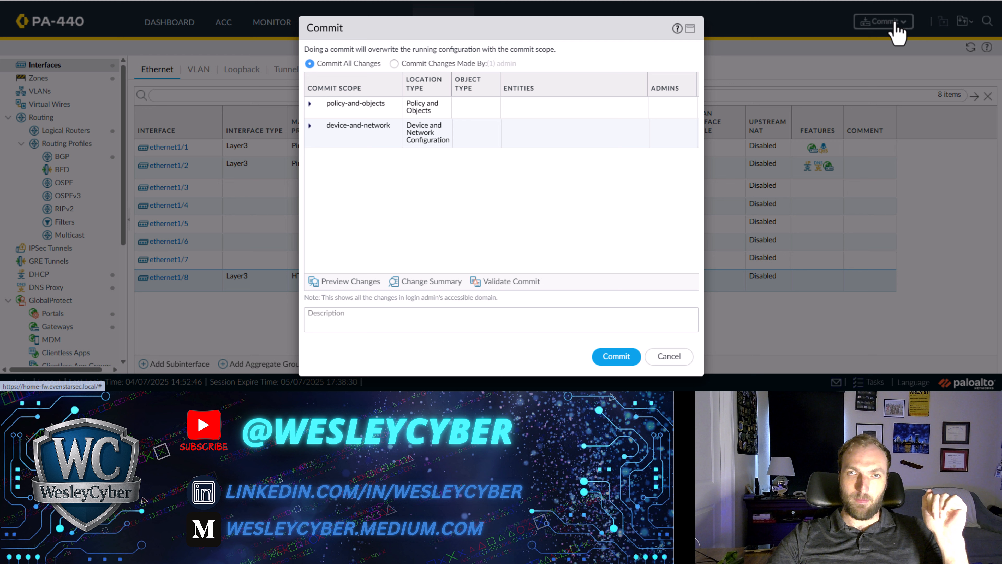
click(615, 363)
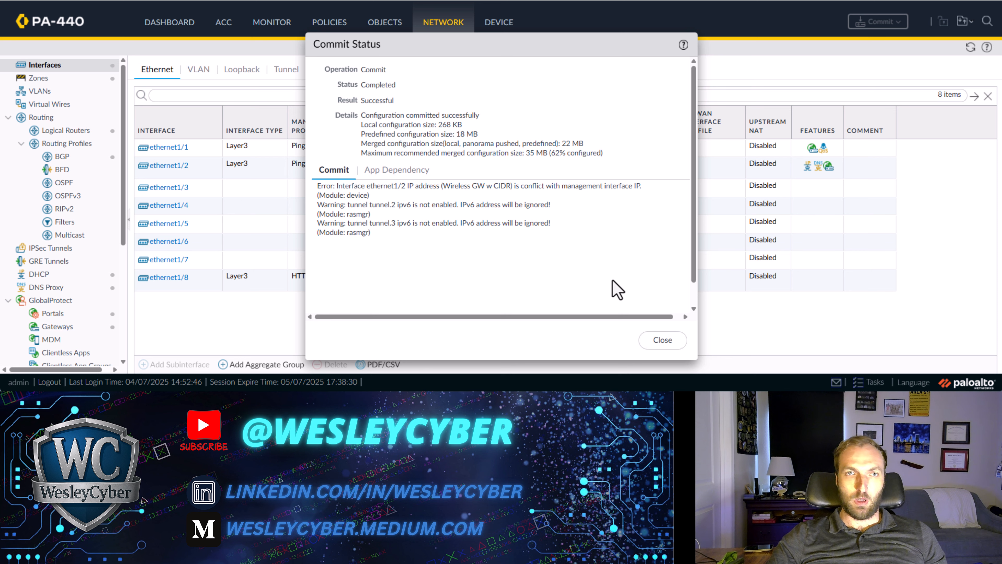
click(662, 340)
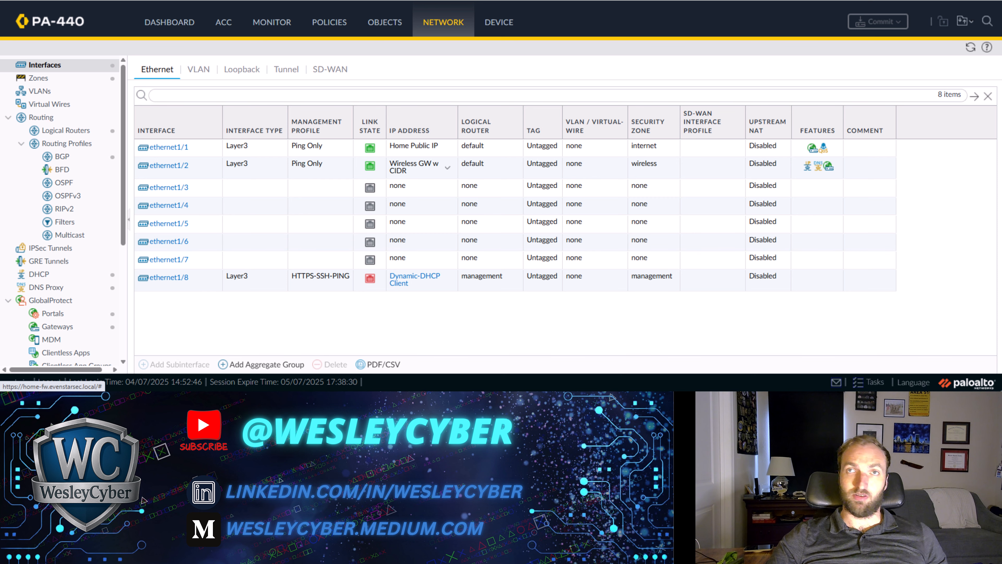
key(alt+Tab)
drag(592, 56, 583, 53)
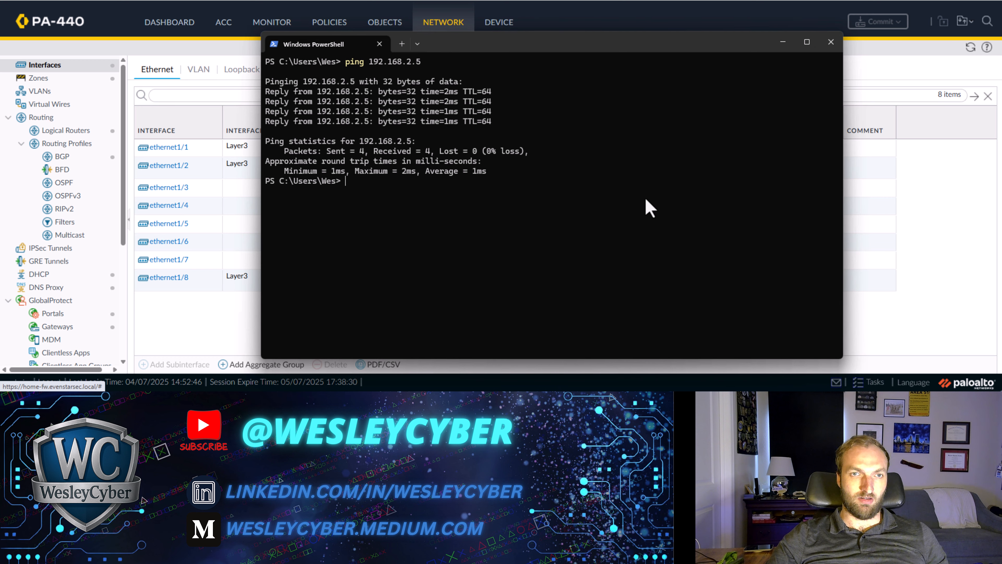
text(ssh a)
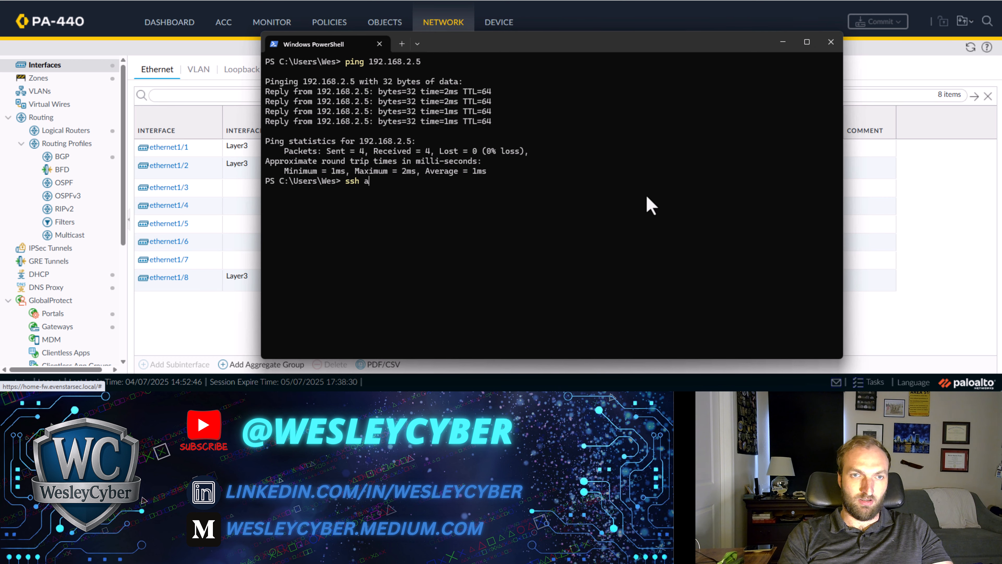
text(dmin@)
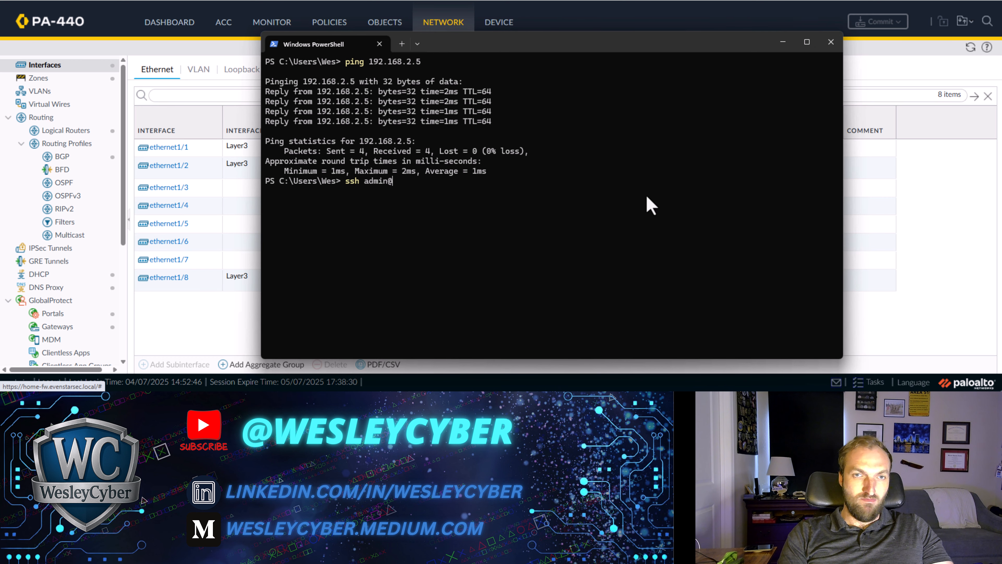
text(192.168.2.58)
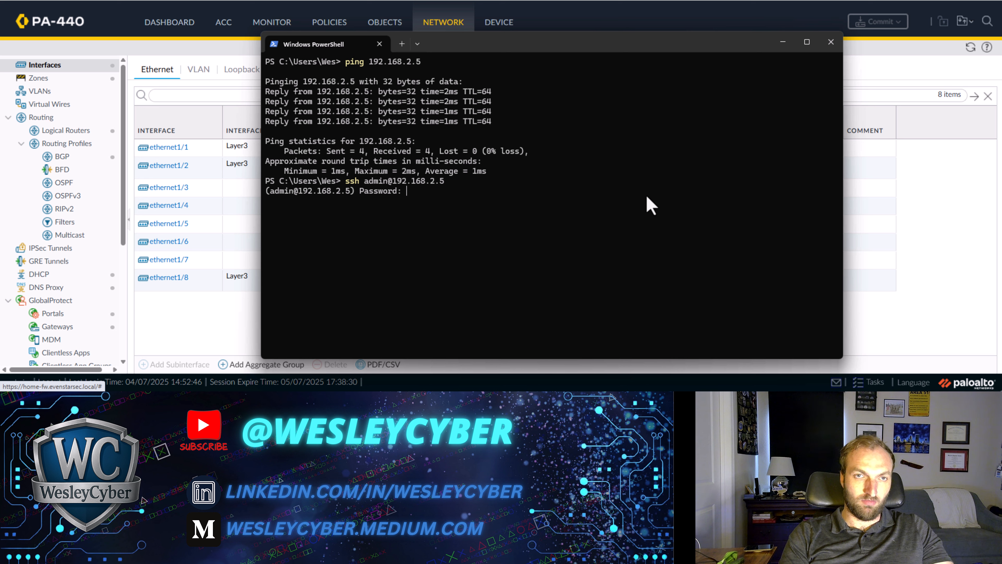
key(Return)
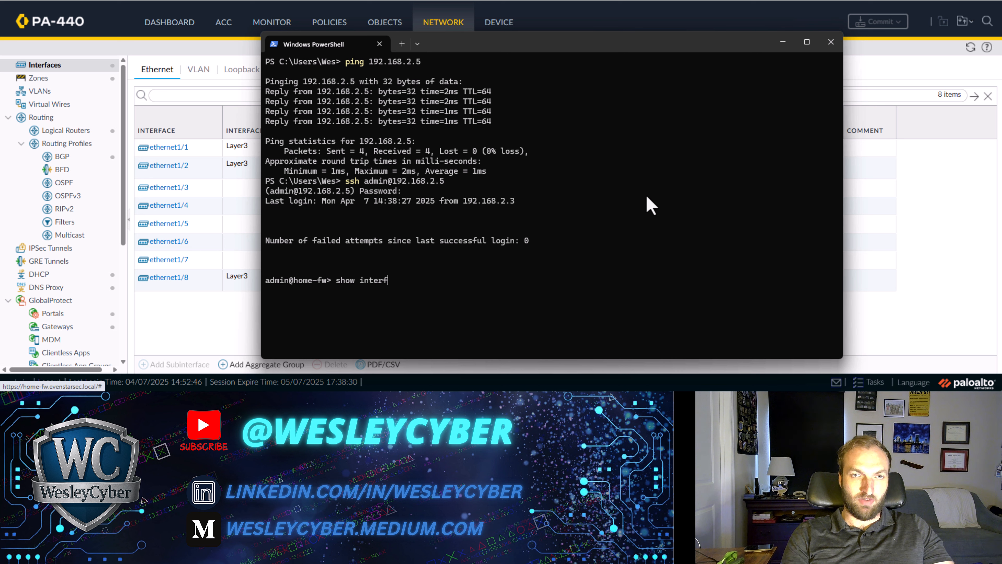
Run show interface ethernet1/8 in the firewall CLI to look up the port's details.
text(e e)
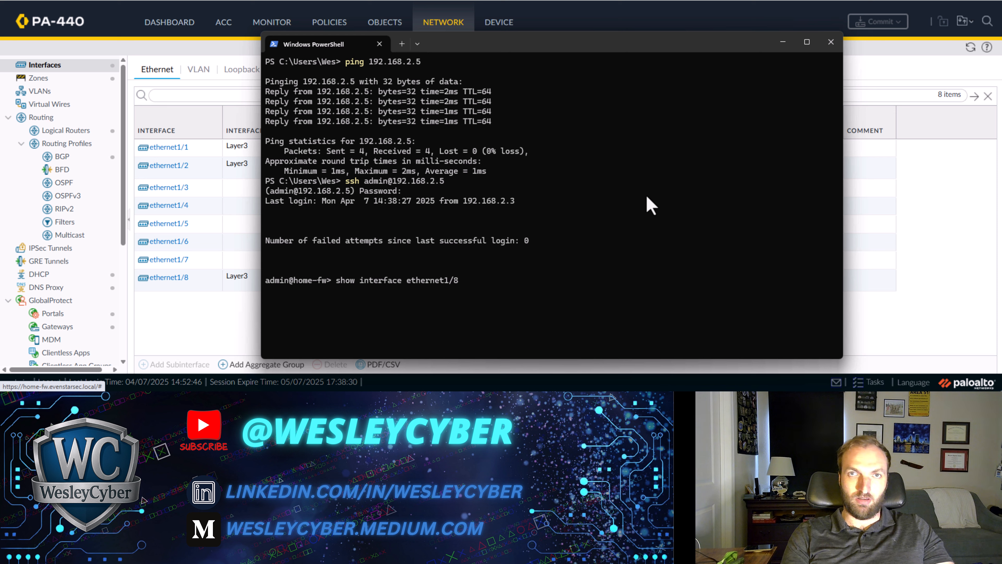
text(thernet1/8)
key(Return)
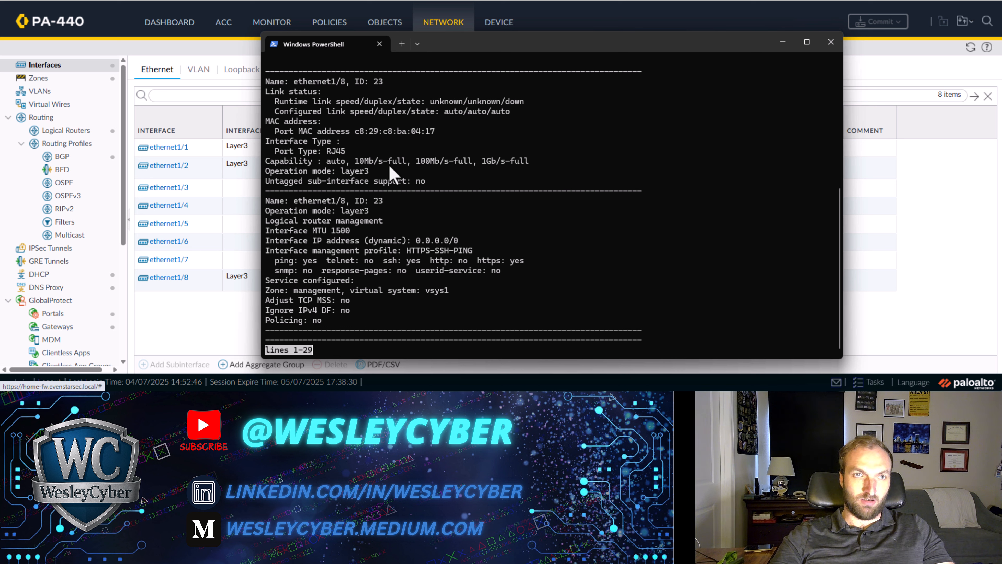
Copy the ethernet1/8 port MAC address from the CLI output and return to the firewall's web interface.
mouse_move(354, 132)
mouse_down()
mouse_move(436, 135)
mouse_move(355, 134)
mouse_up()
click(433, 134)
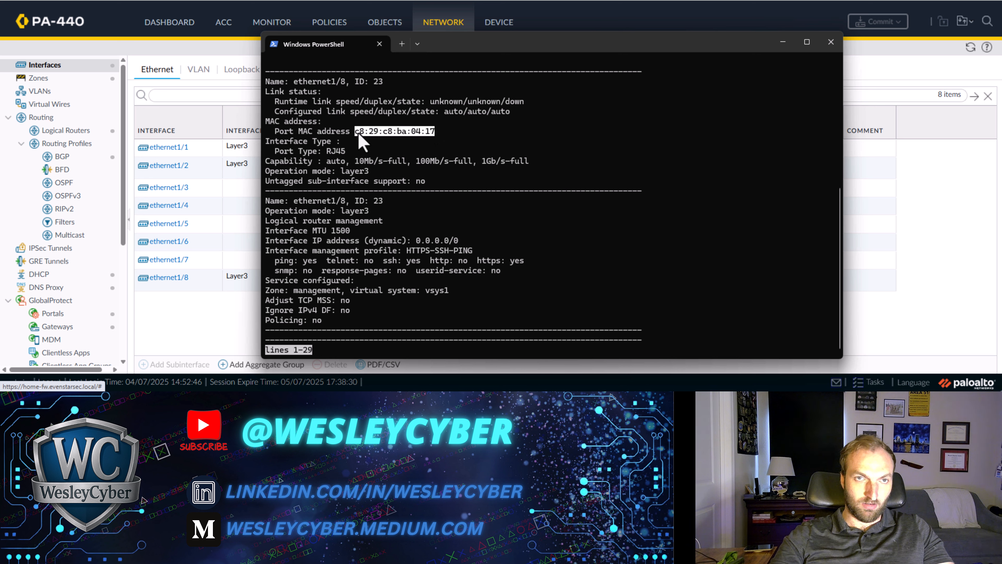
right_click(459, 163)
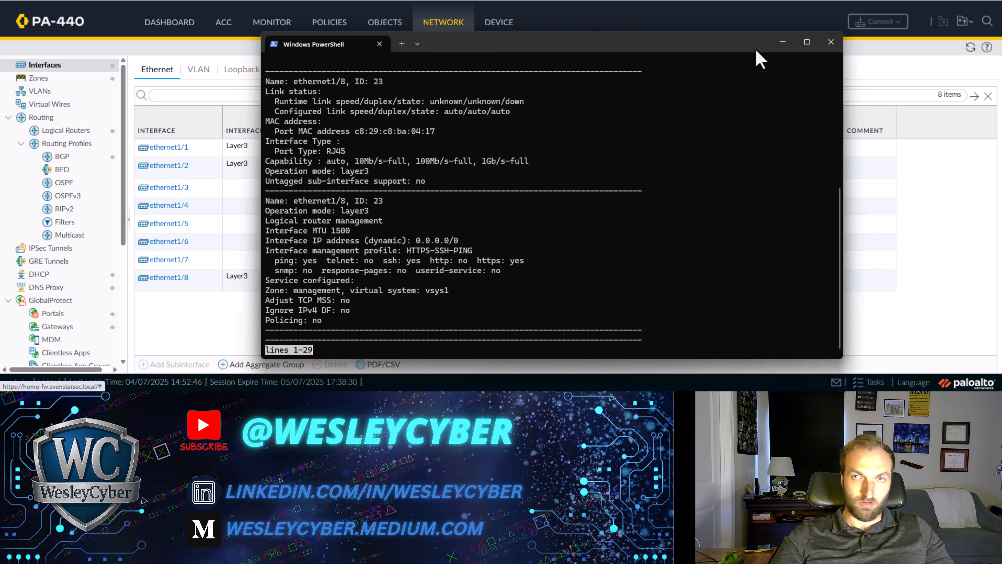
drag(657, 33, 657, 0)
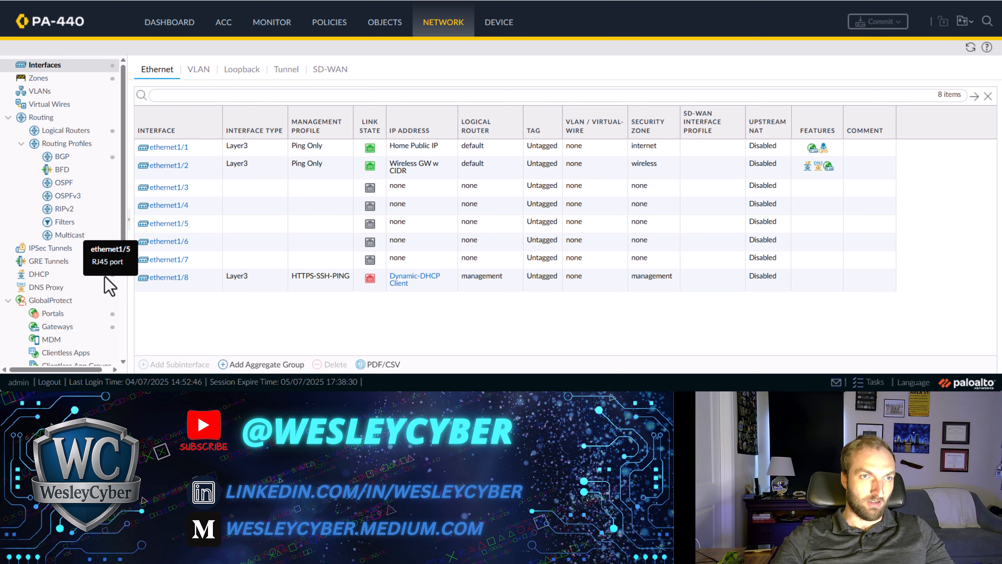
Open the DHCP server on ethernet1/2 and add a reservation for the address 192.168.2.101.
scroll(106, 247, down, 2)
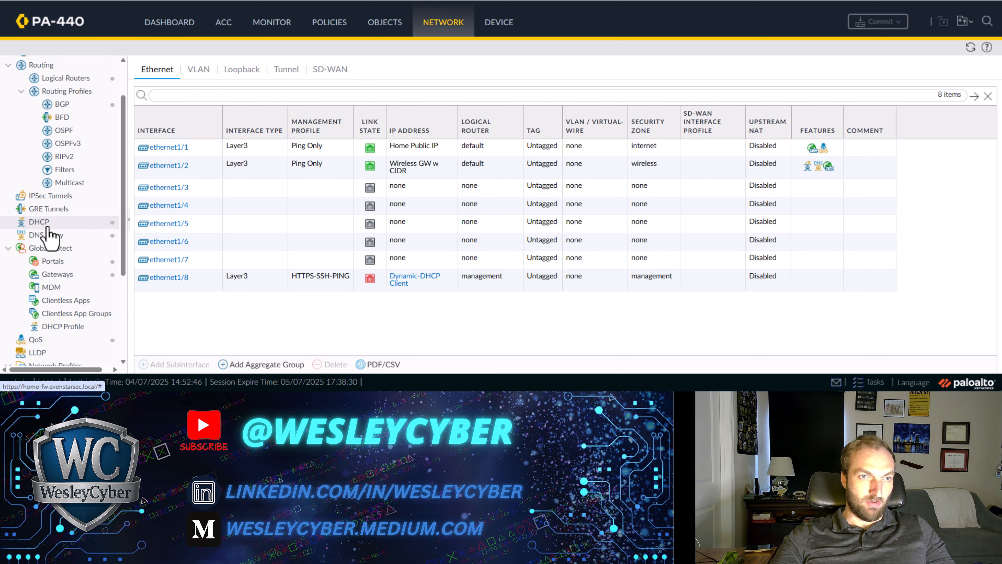
click(40, 222)
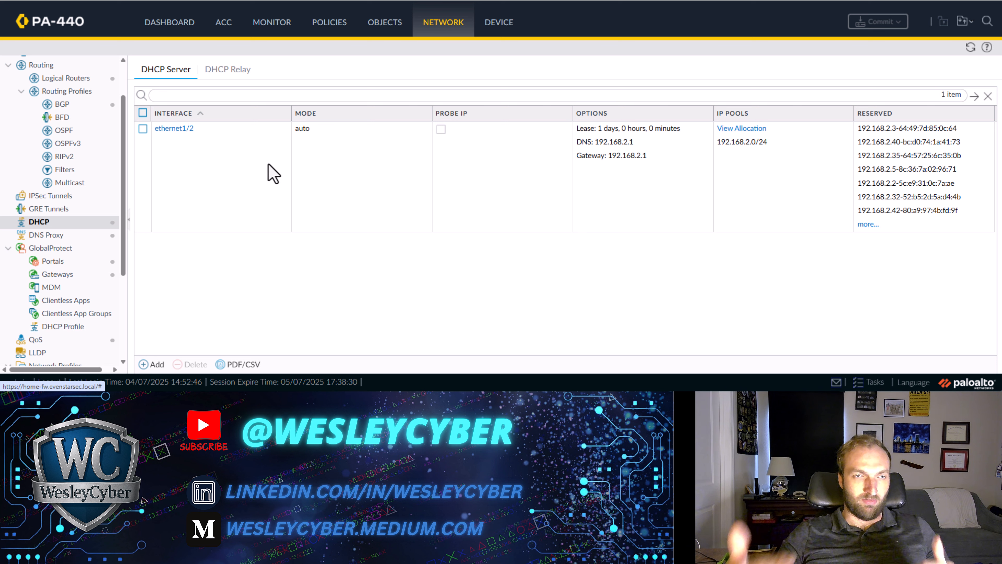
click(172, 129)
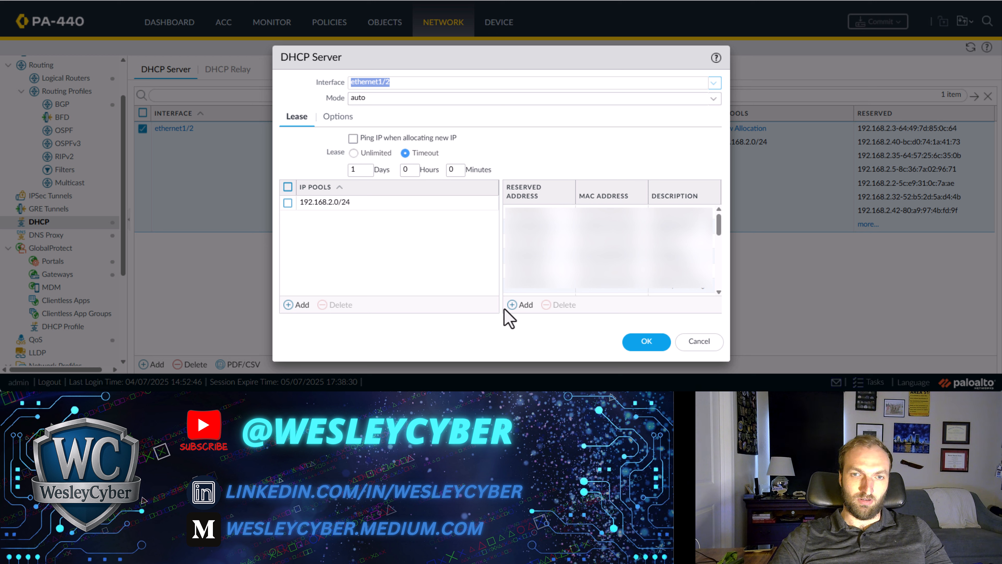
click(519, 310)
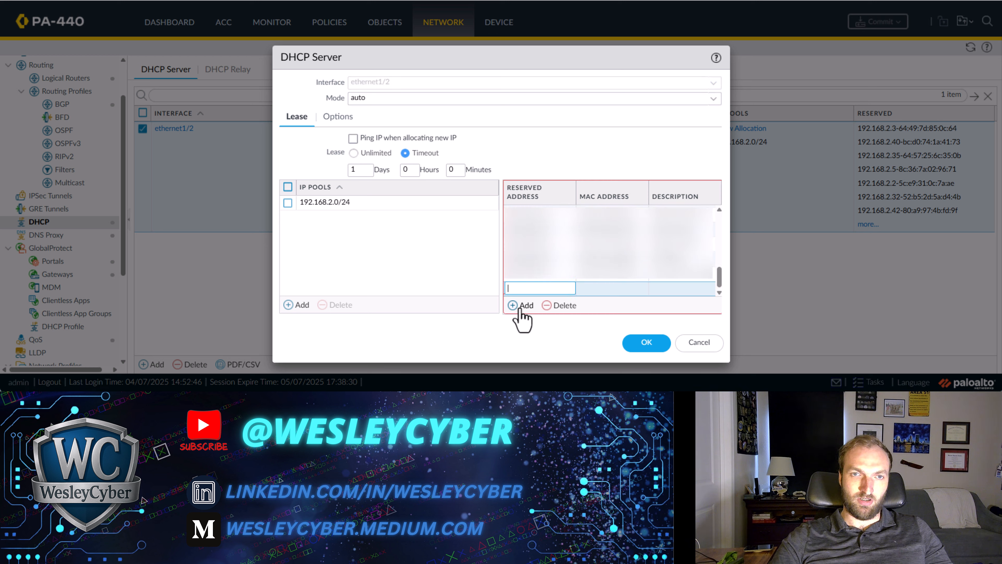
text(192)
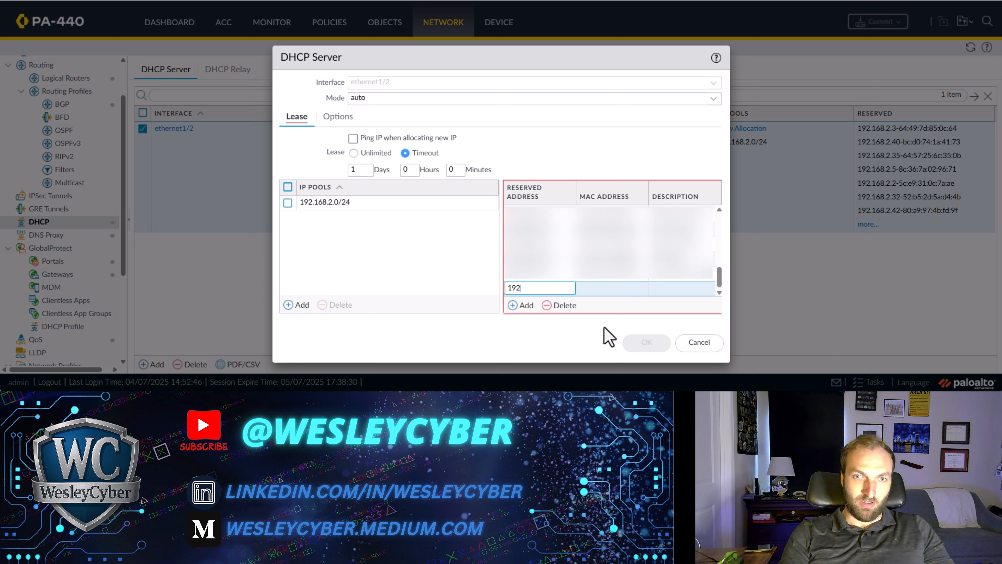
text(.168.2.)
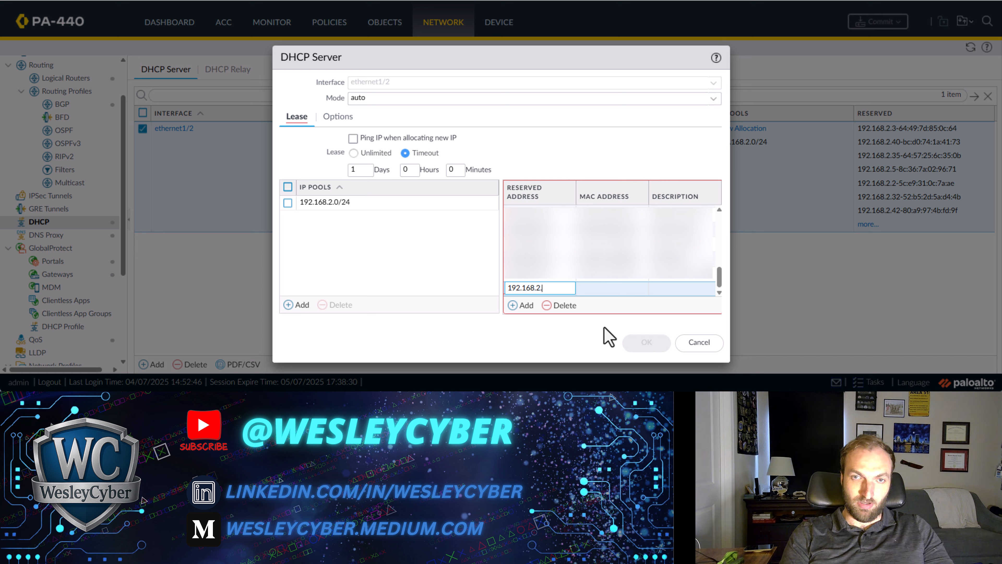
text(101)
Give the 192.168.2.101 reservation MAC address c8:29:c8:ba:04:17 and description FW Mgmt Dataplane, and save the DHCP server.
click(604, 292)
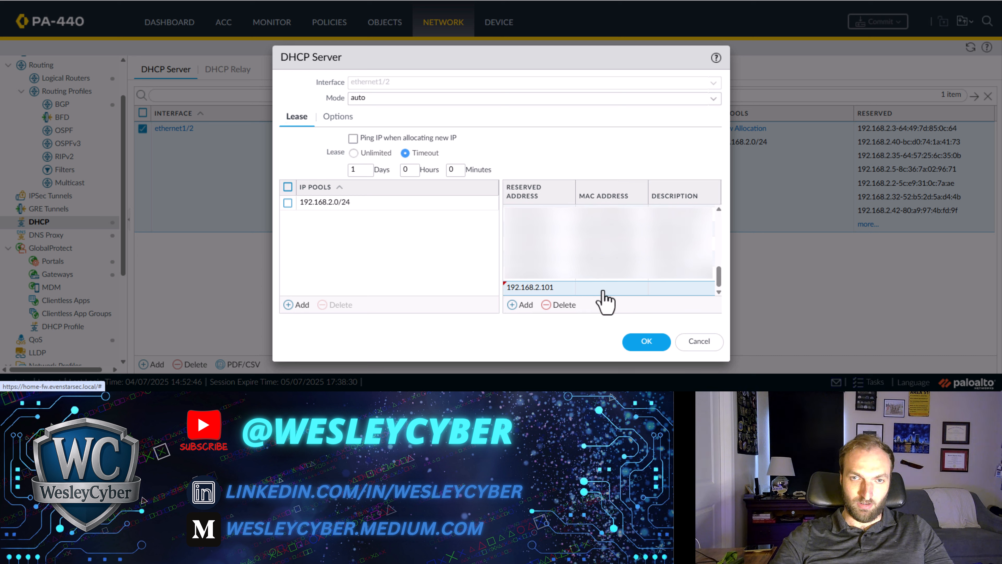
click(609, 287)
text(c8:29:c8:ba:04:17)
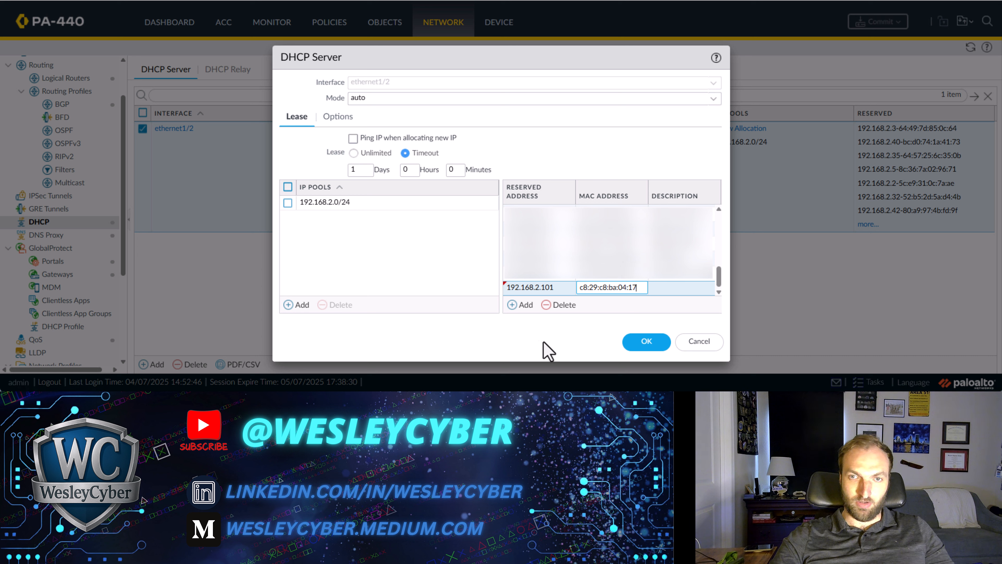
click(695, 289)
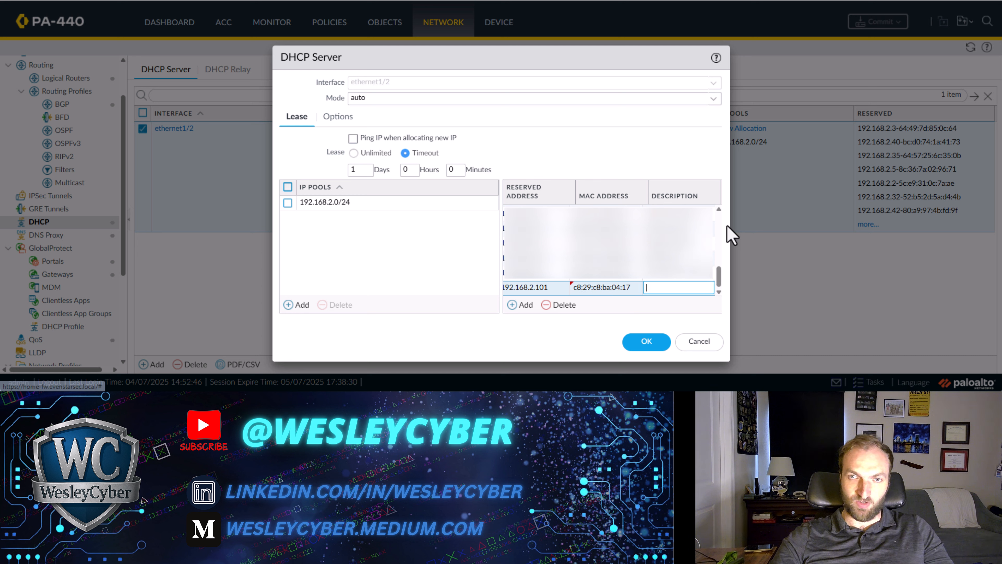
text(FR)
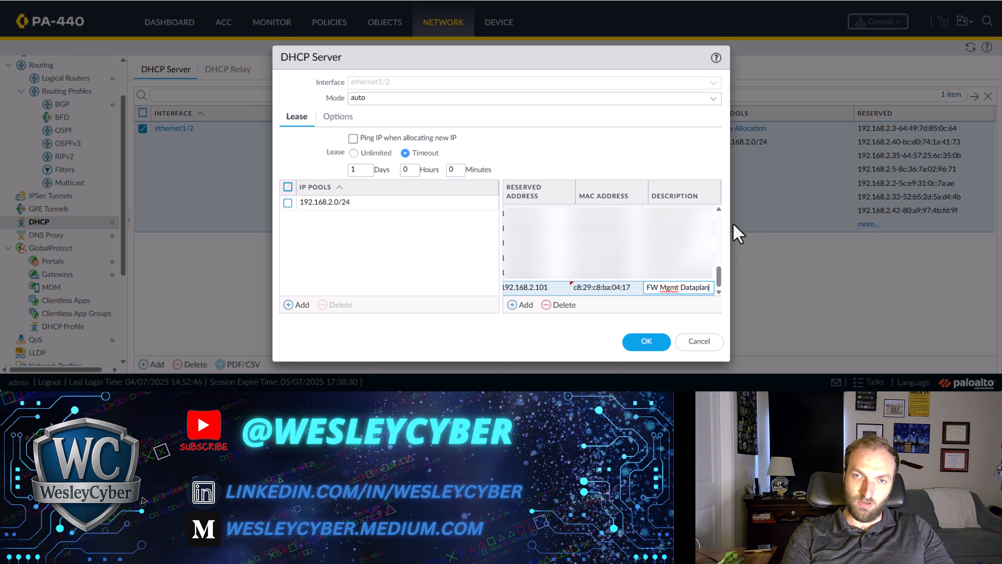
text(e)
click(551, 349)
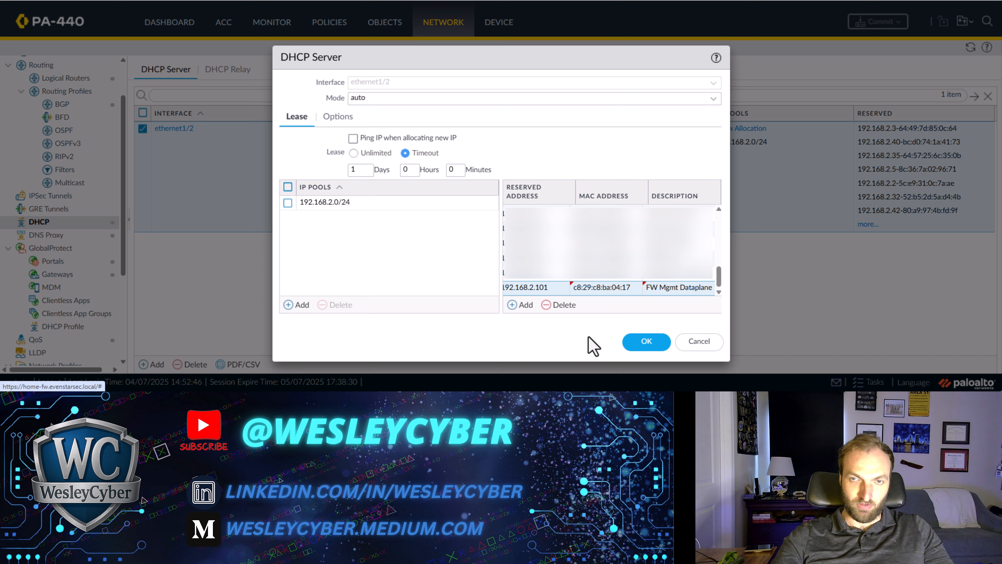
click(647, 347)
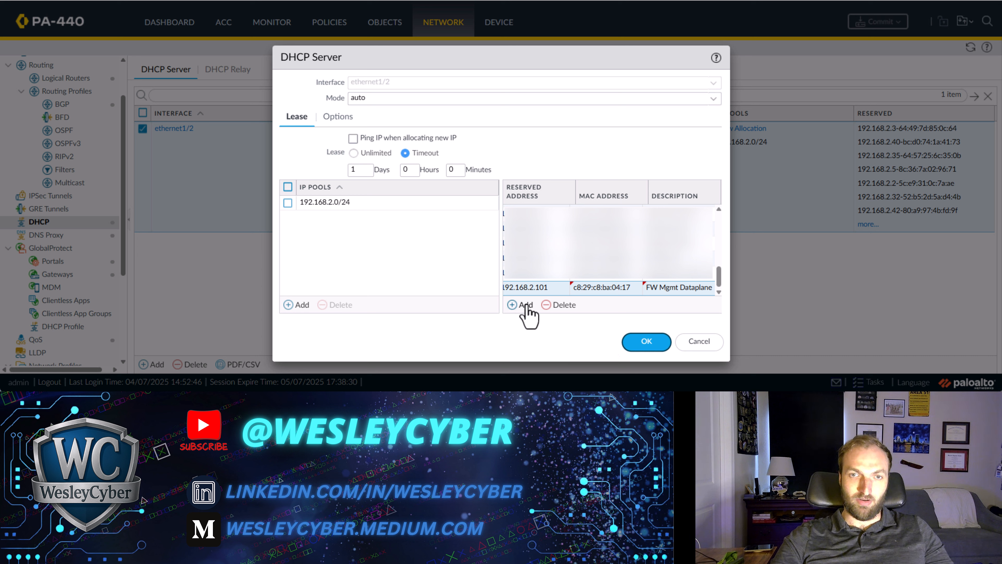
click(640, 343)
click(642, 343)
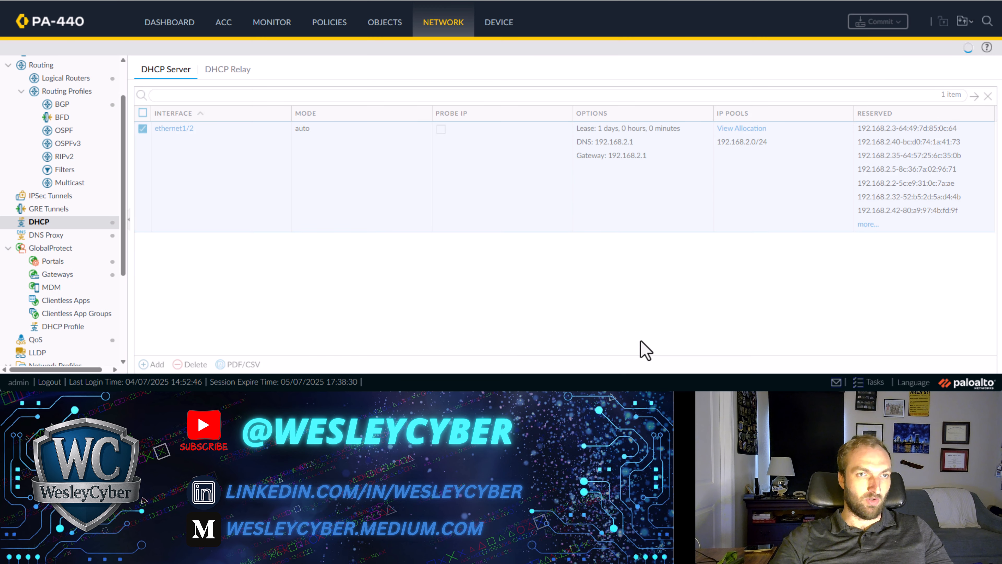
scroll(64, 253, up, 3)
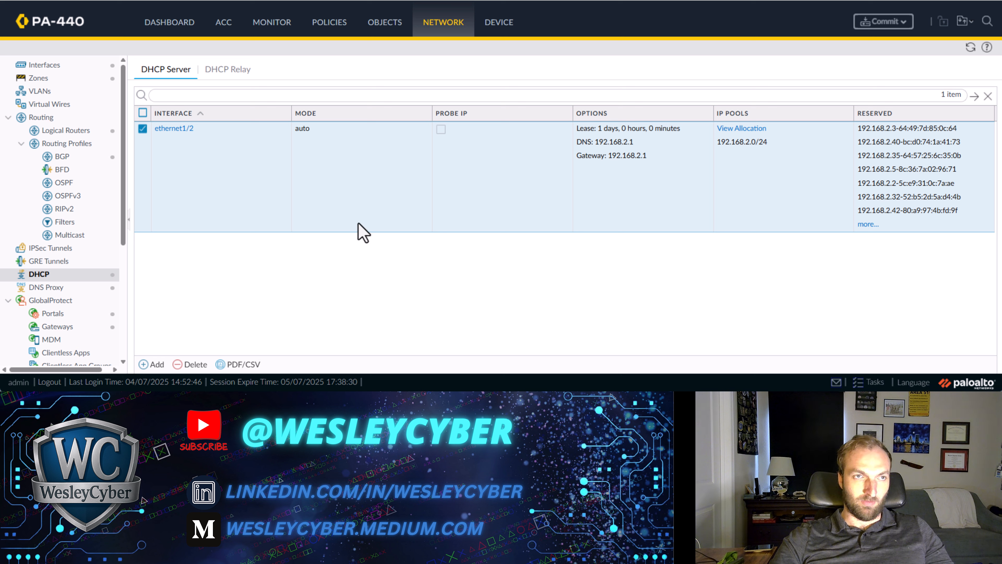
Start a new IPv4 static route in the management logical router, named All with destination 0.0.0.0/0.
click(93, 132)
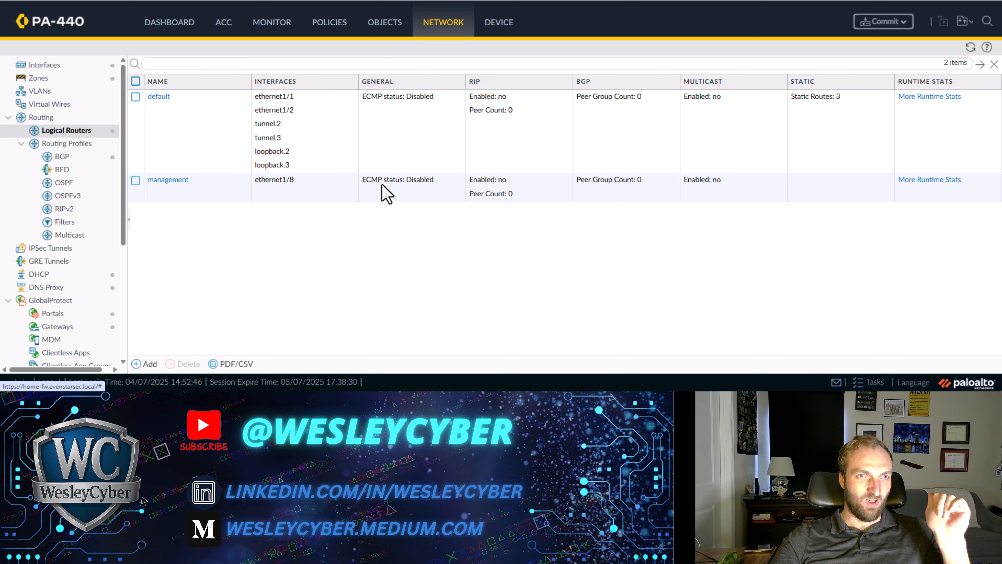
click(170, 182)
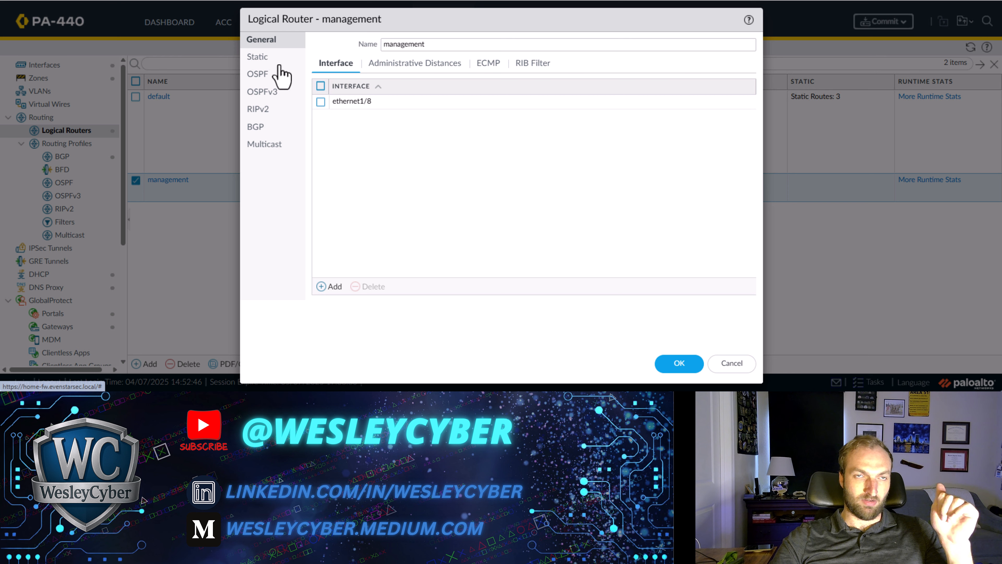
click(264, 59)
click(330, 299)
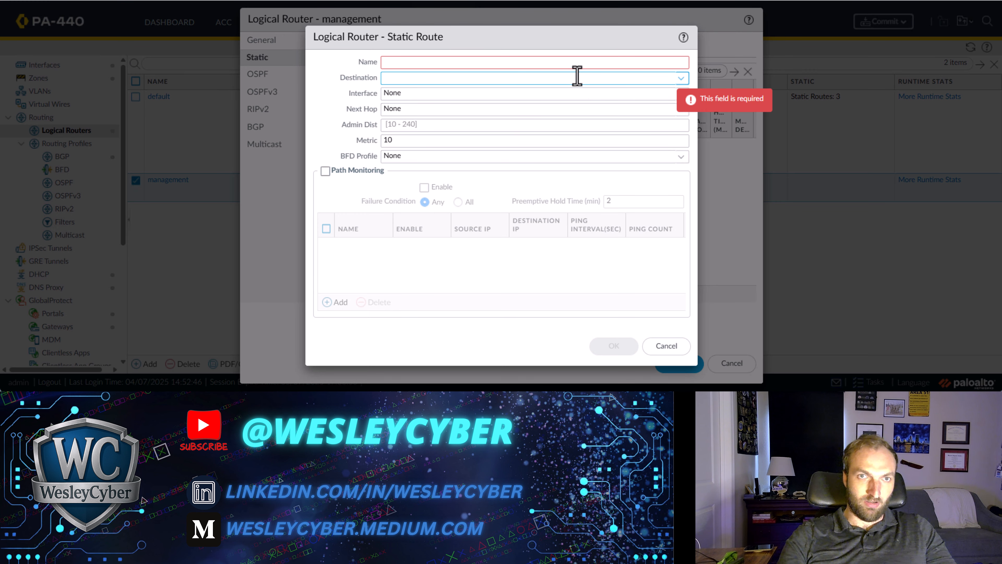
click(567, 63)
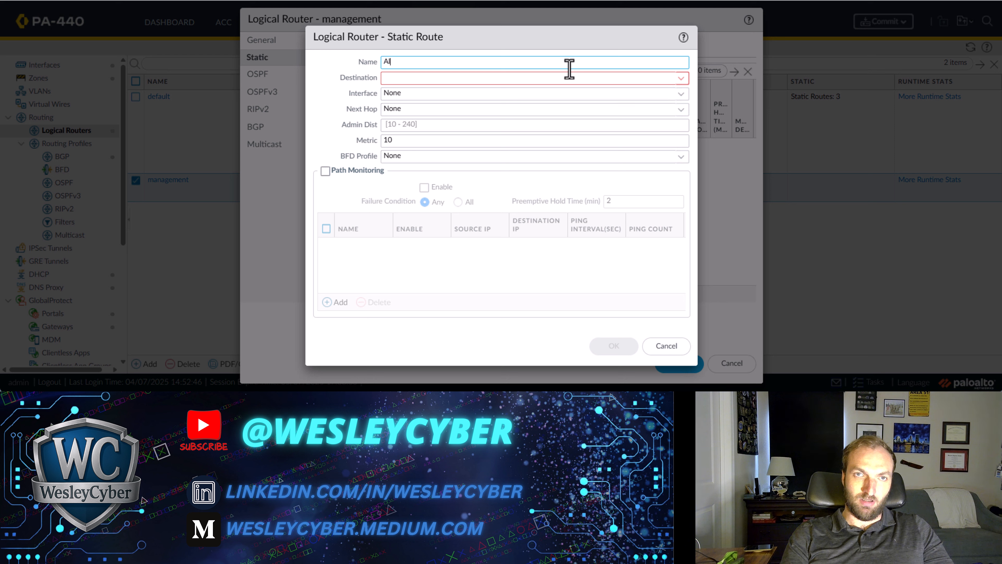
text(All)
click(535, 79)
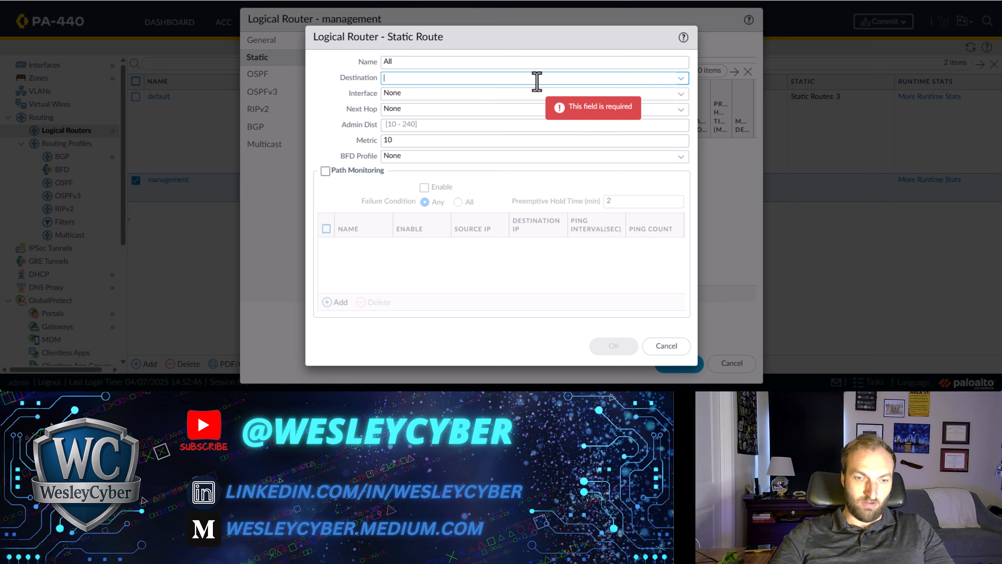
text(0.0.0.0)
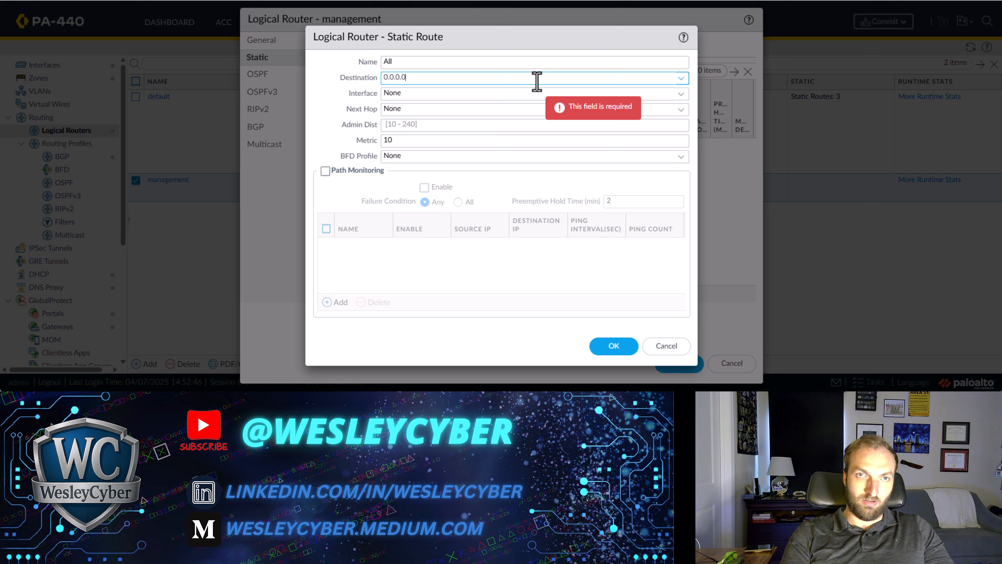
text(/0)
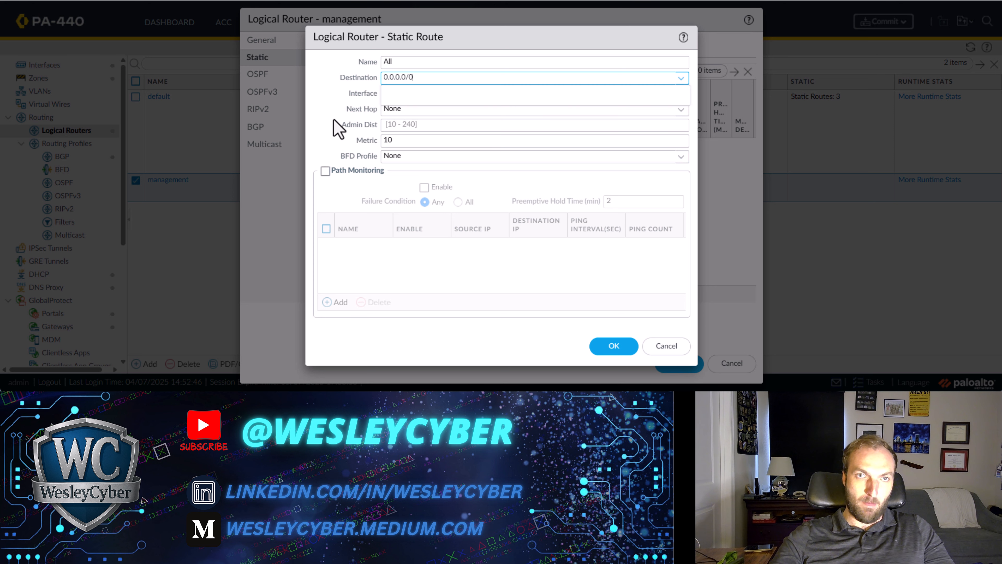
Give the static route interface ethernet1/8 and the Wireless GW address as its next-hop IP, and save the route and the logical router.
click(336, 128)
click(679, 95)
click(507, 121)
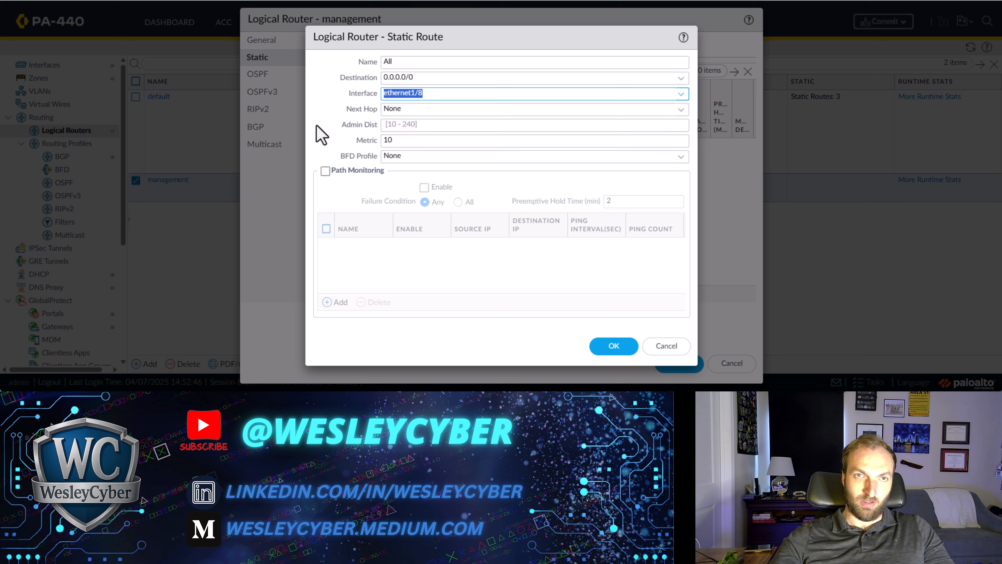
click(634, 126)
click(681, 110)
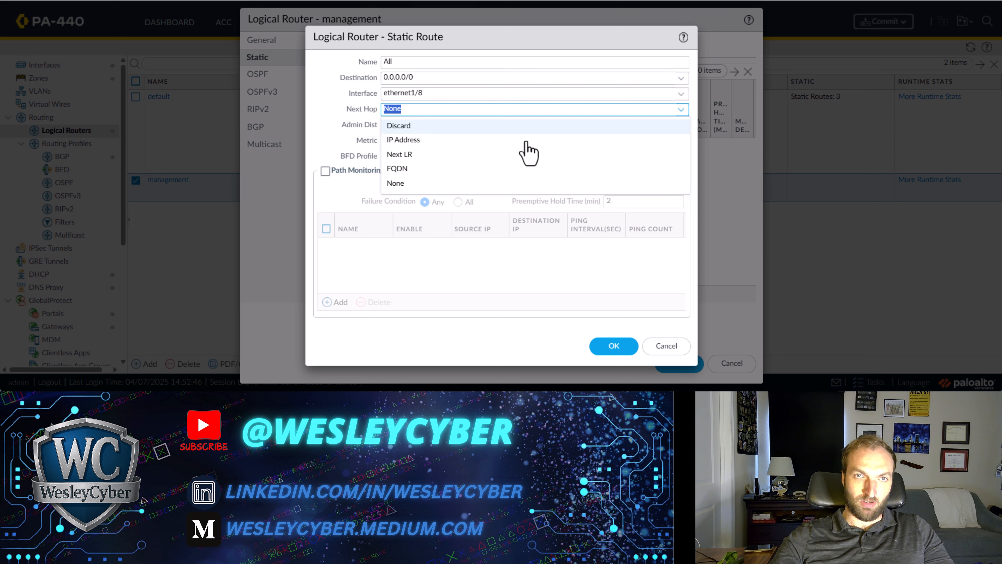
click(476, 143)
click(679, 125)
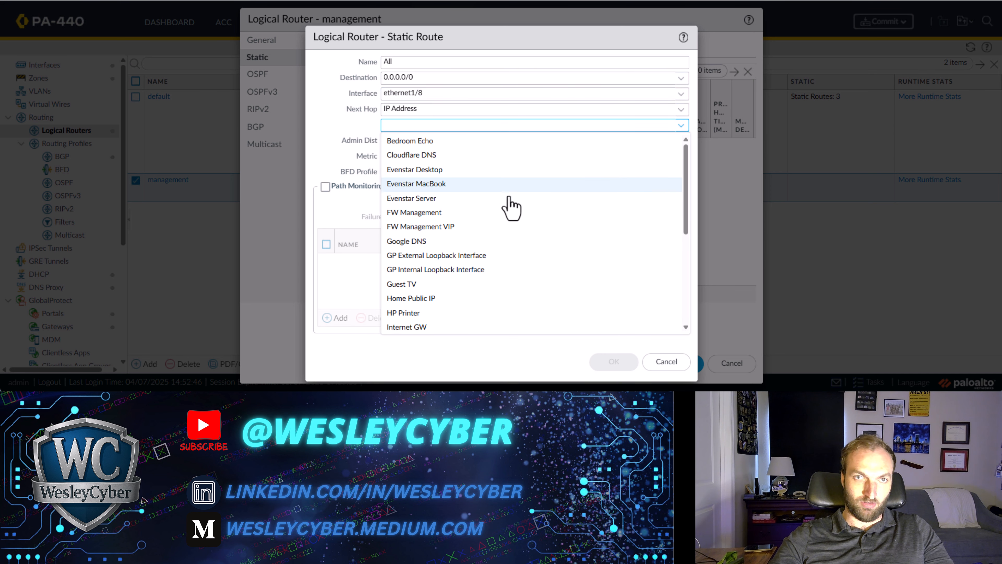
scroll(513, 206, down, 5)
click(490, 323)
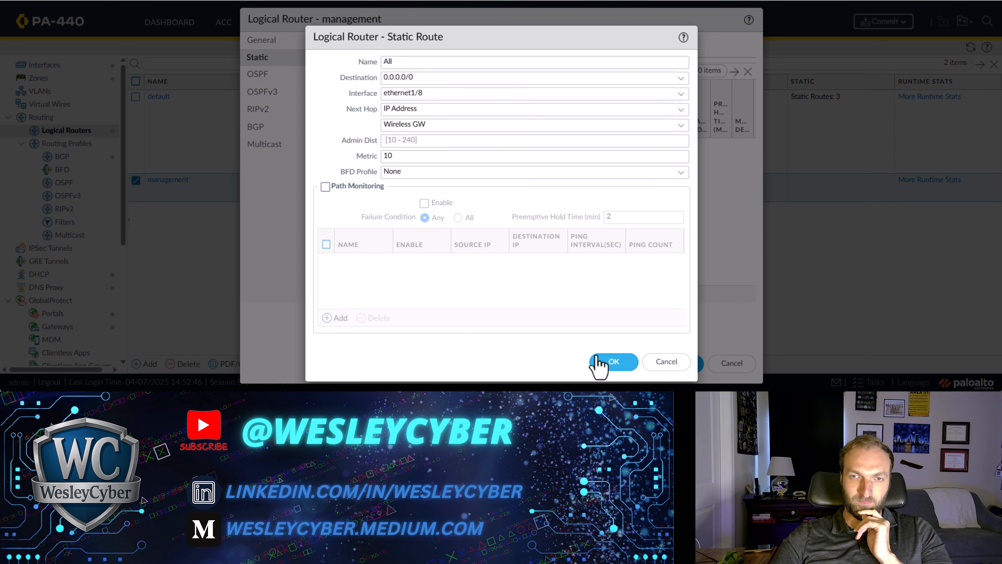
click(615, 370)
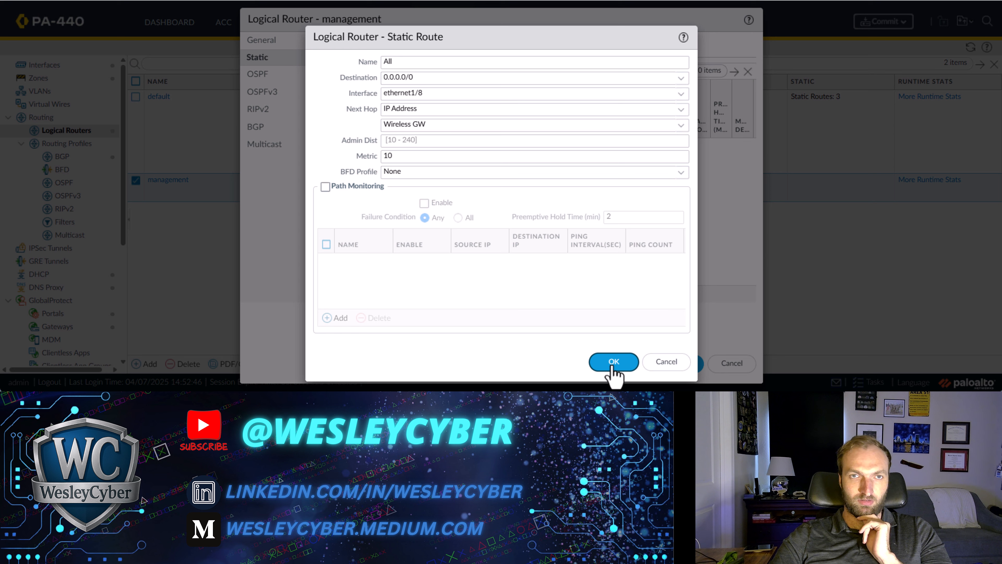
click(613, 366)
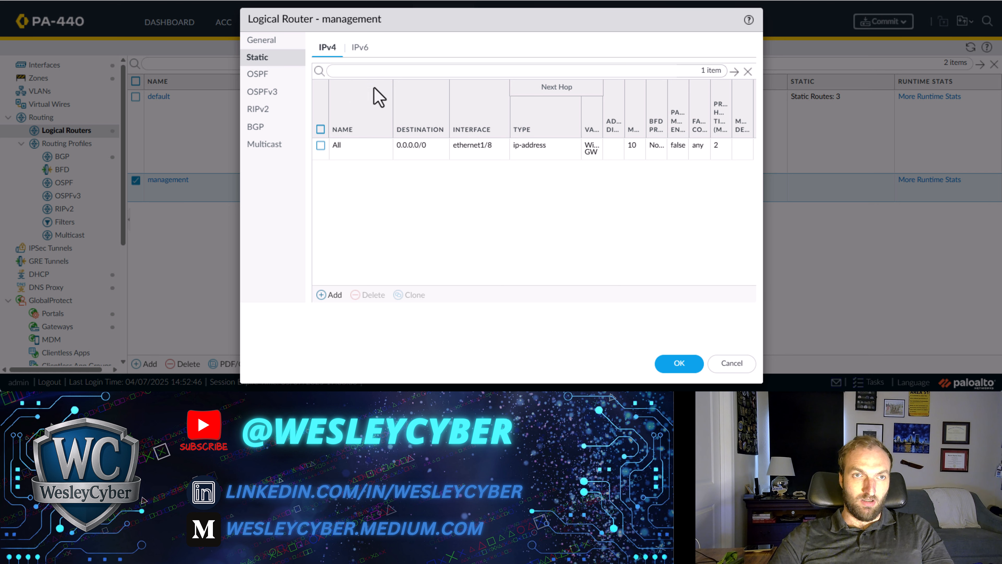
click(682, 364)
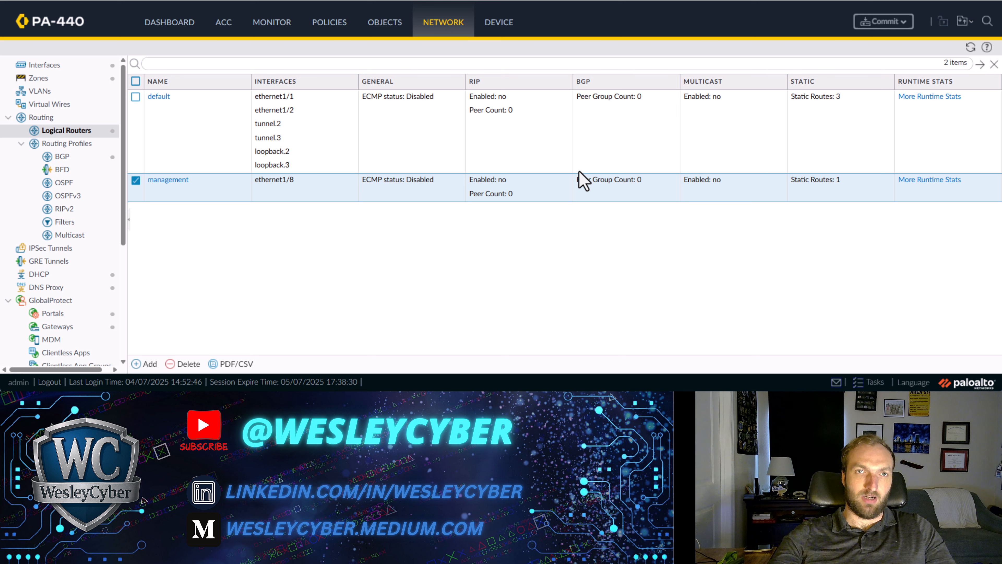
Clone the FW Management address object.
click(387, 31)
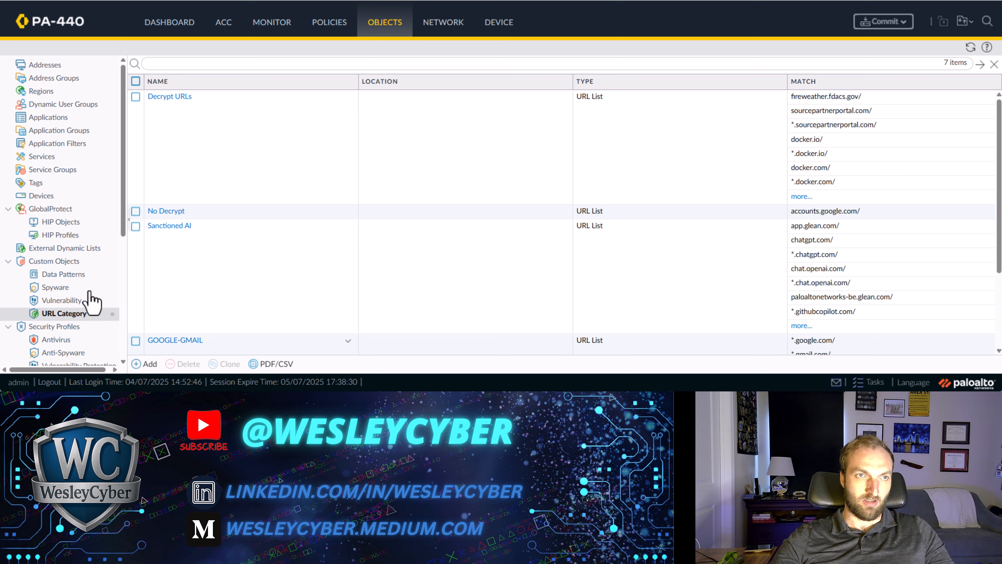
click(45, 65)
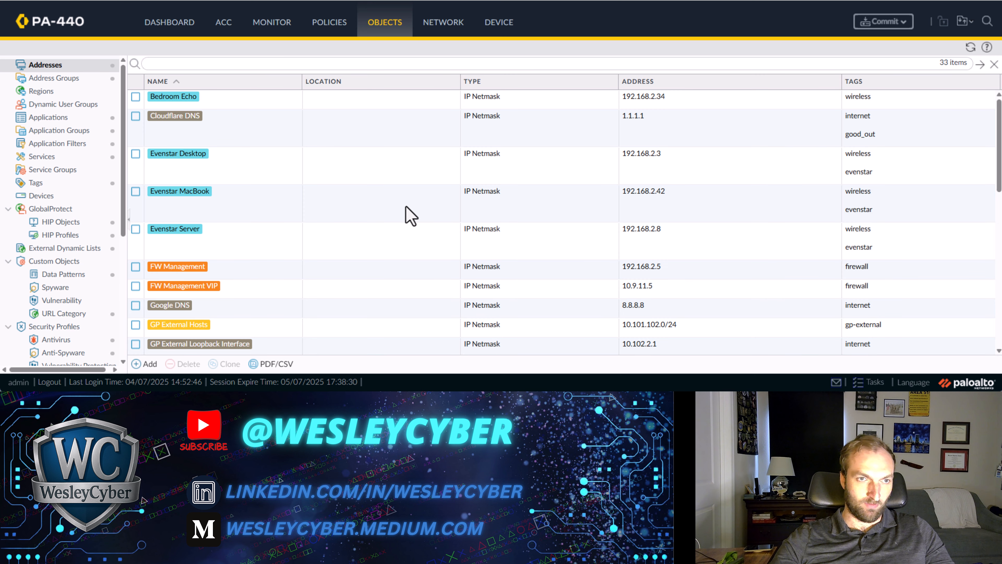
scroll(351, 225, down, 1)
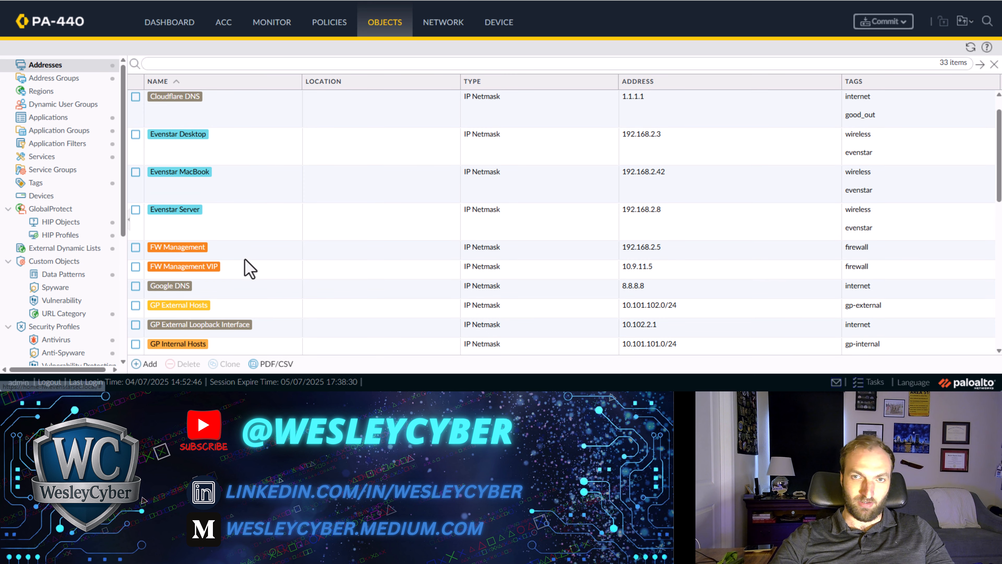
click(144, 250)
click(224, 364)
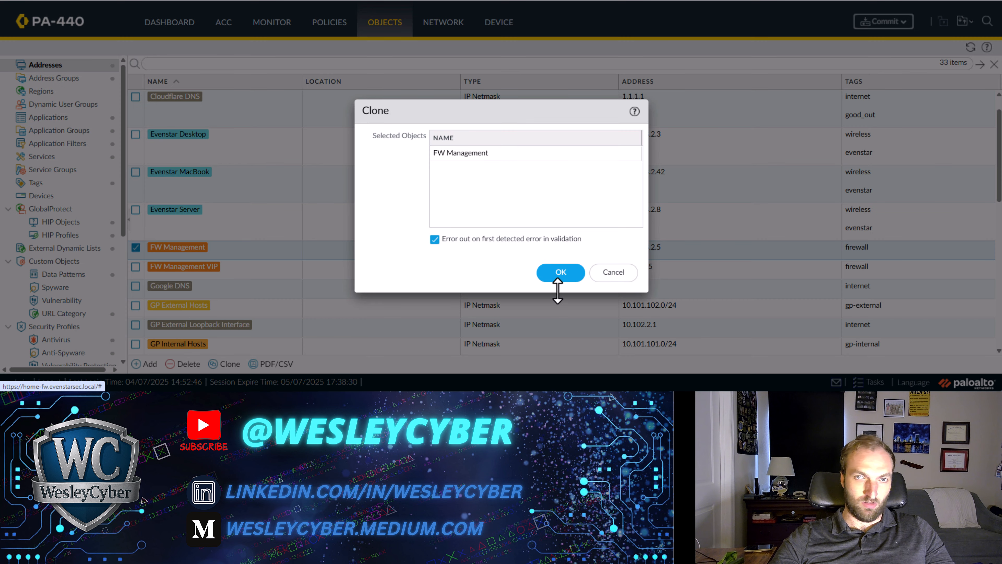
click(558, 274)
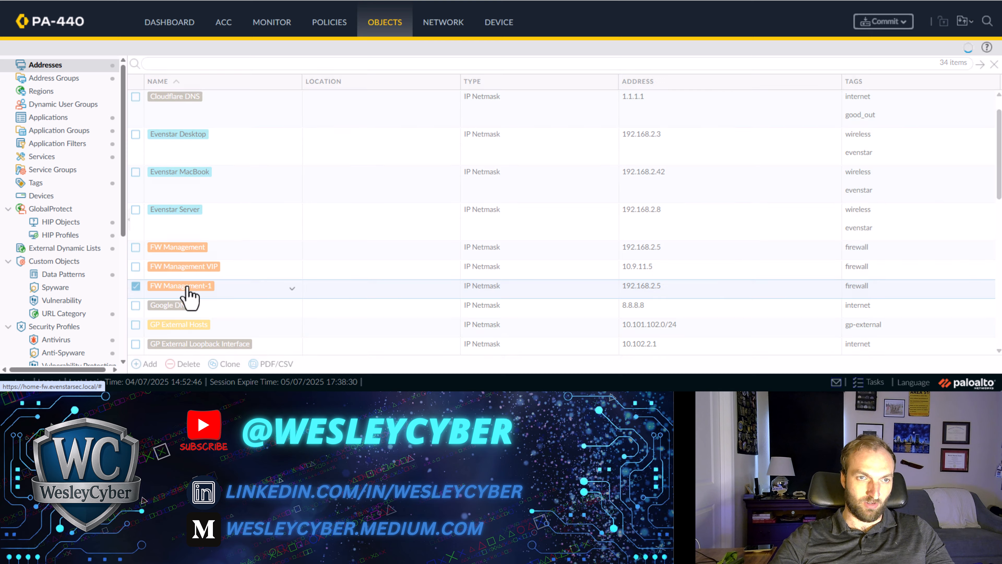
Rename the cloned firewall management address object to FW Management Dataplane.
click(187, 289)
click(478, 149)
key(BackSpace)
key(BackSpace)
text(Dataplane)
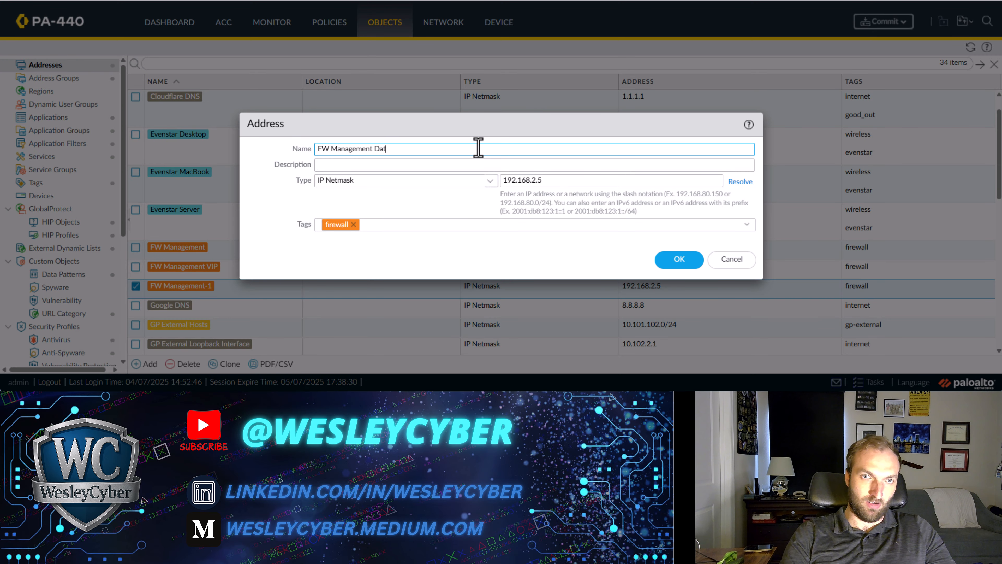
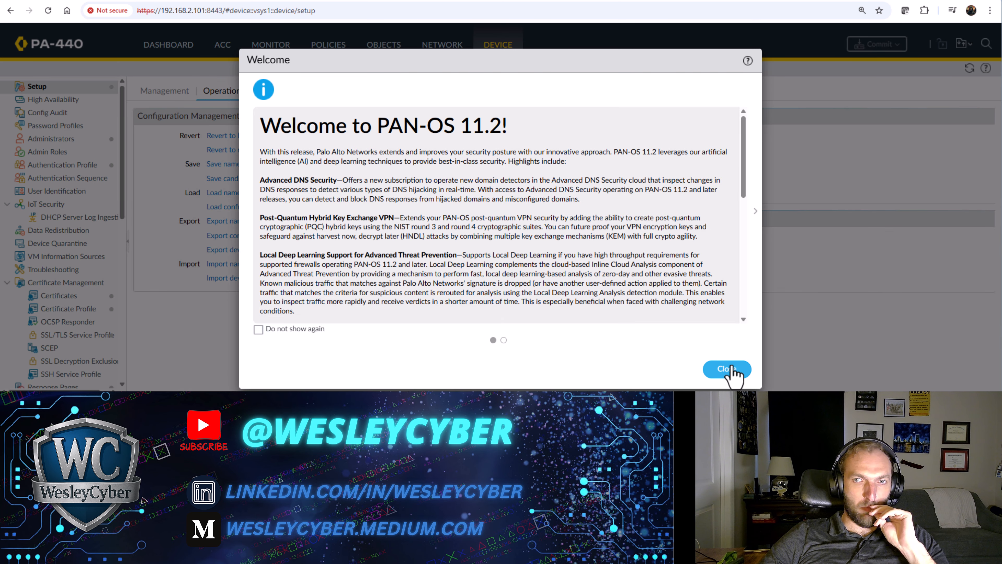
Close the PAN-OS welcome message and view the firewall's Ethernet interface list.
click(728, 369)
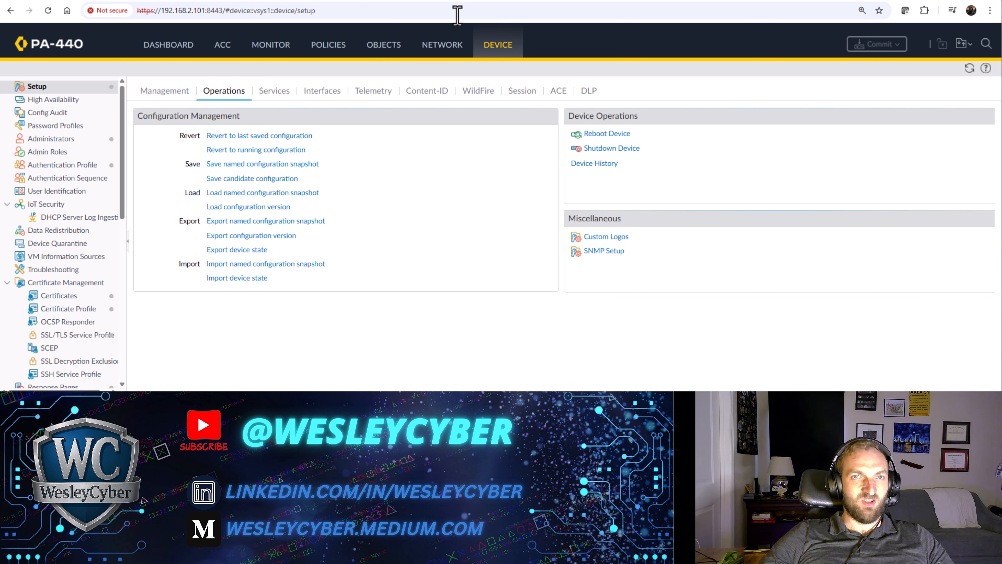
scroll(54, 202, down, 10)
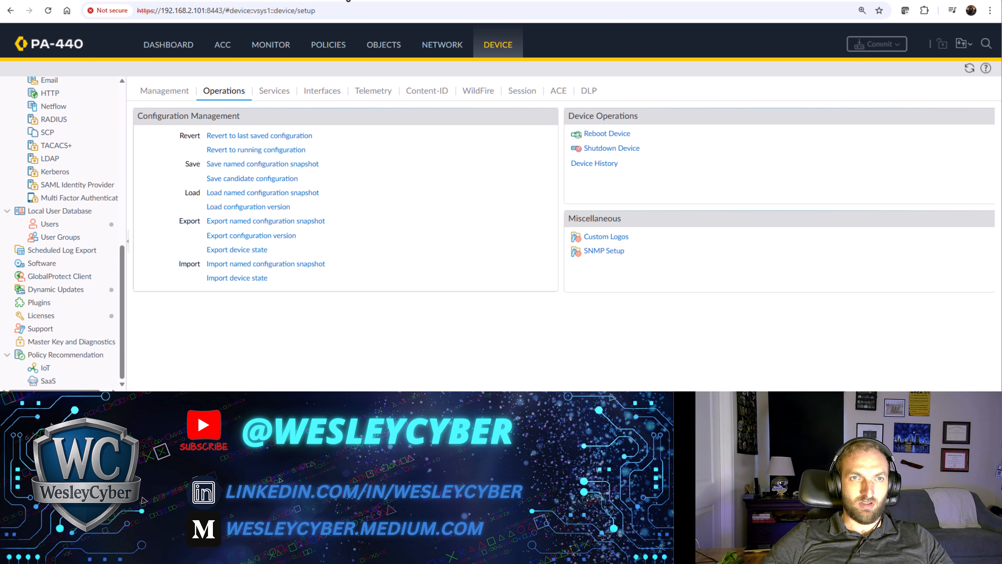
click(443, 45)
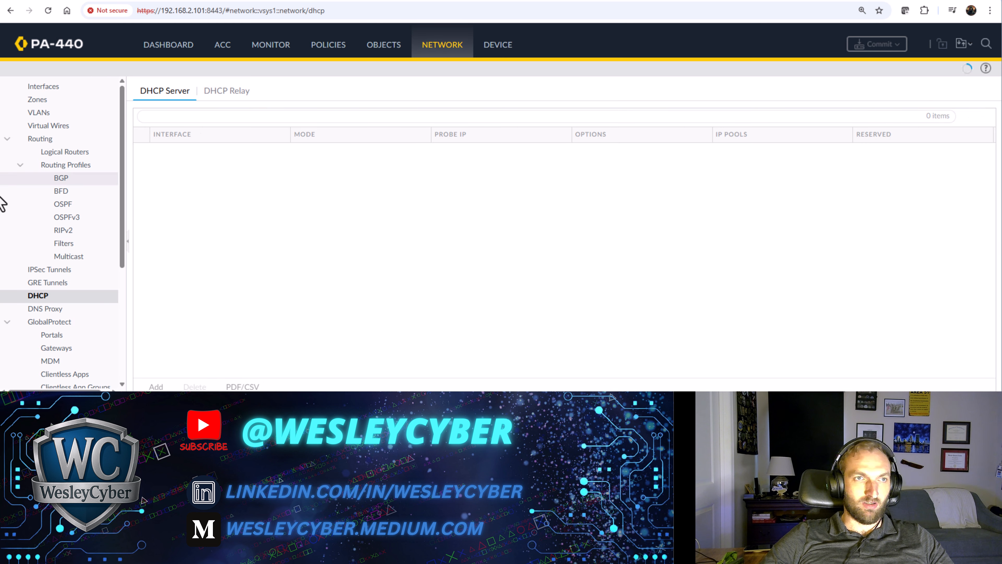
click(65, 87)
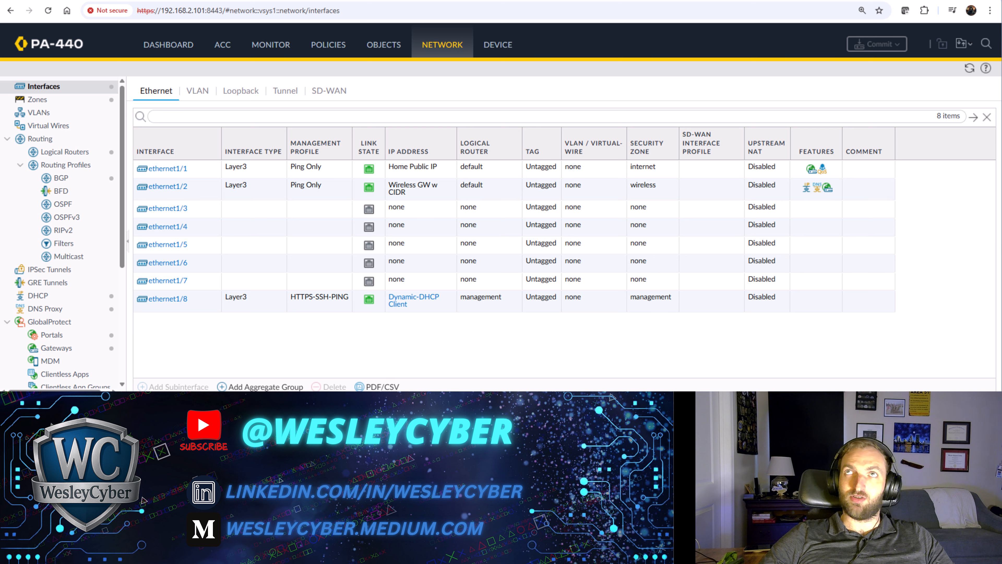
Bring the Windows PowerShell window over the browser, ping 192.168.2.5 and interrupt the ping.
drag(1001, 0, 665, 53)
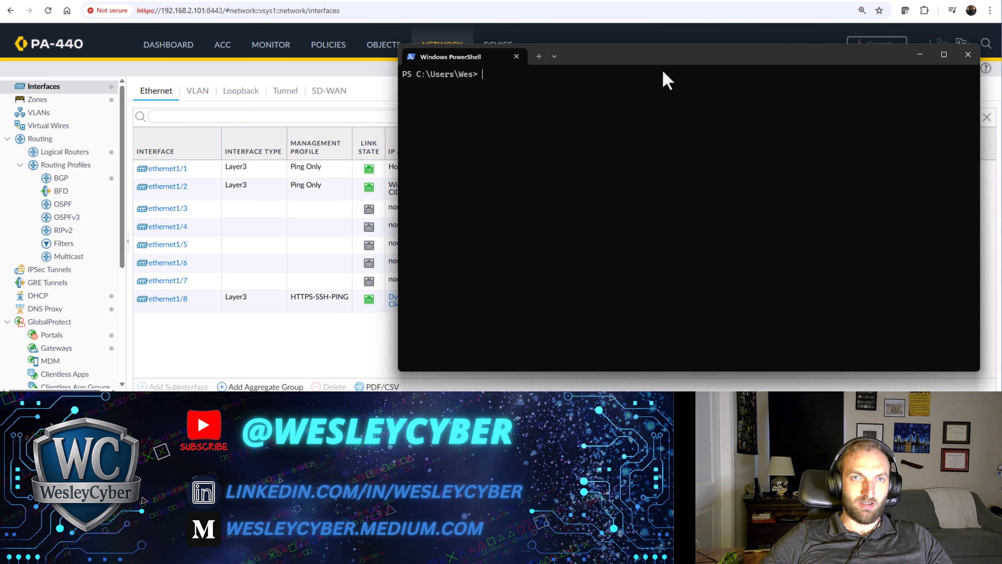
text(ping 1)
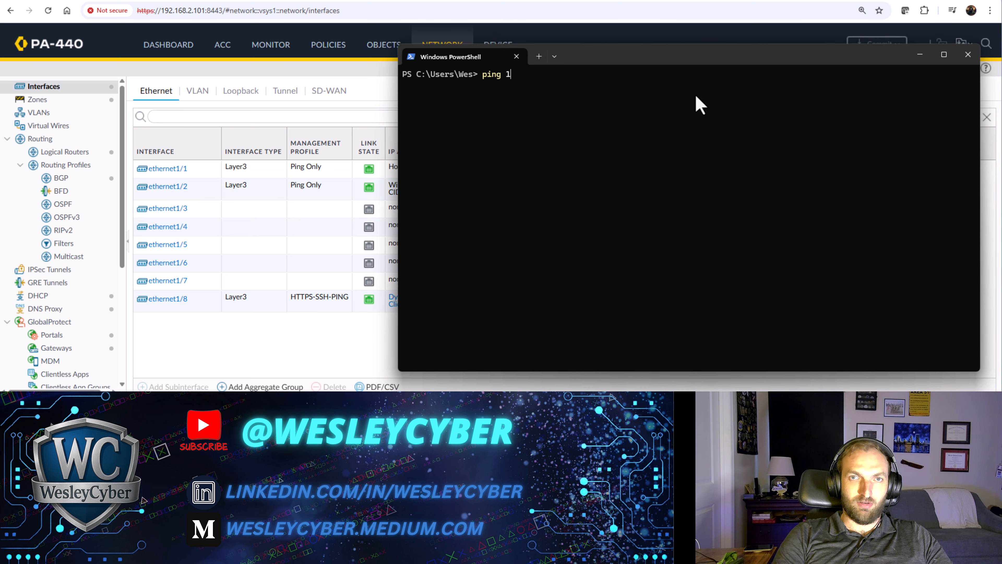
text(92.168.2.5)
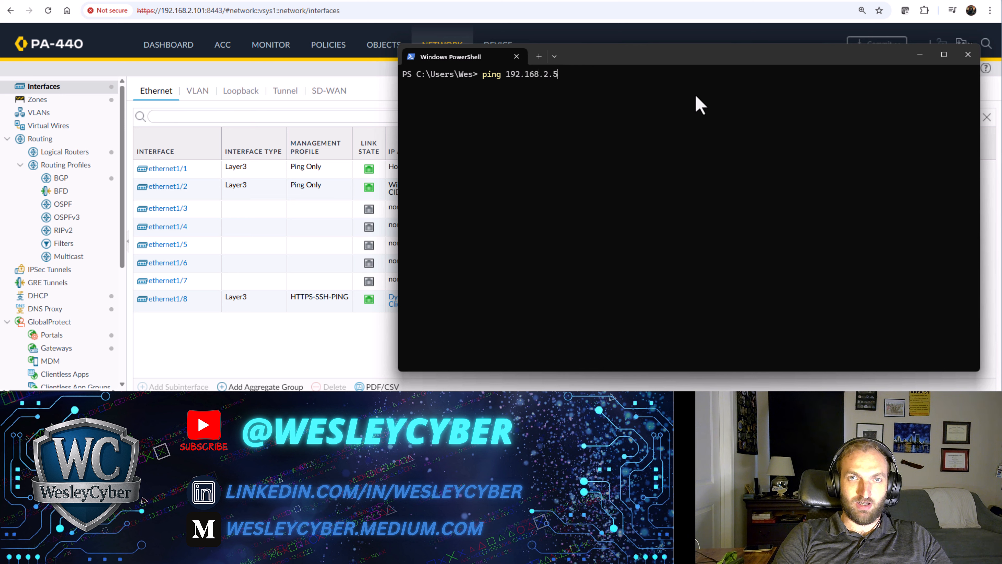
key(Return)
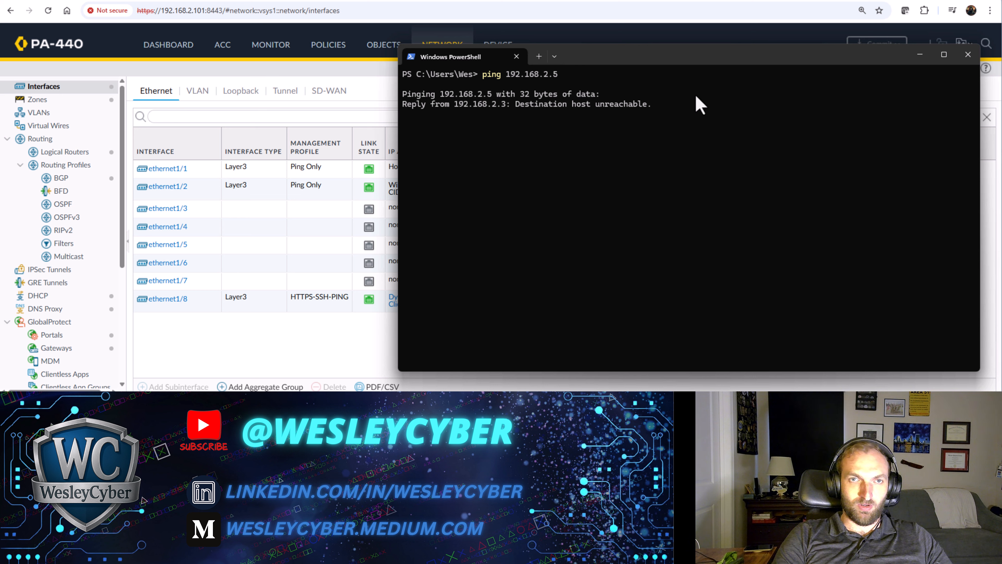
key(ctrl+c)
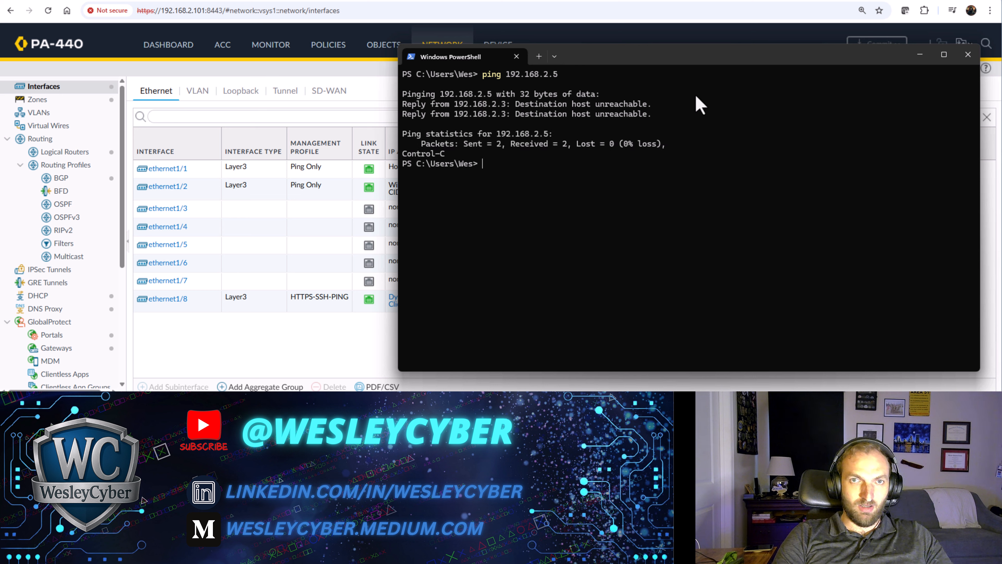
Ping 192.168.2.101 from PowerShell and move its window away from the firewall's web interface.
text(ng 192.168.2.101)
key(Return)
text(pi)
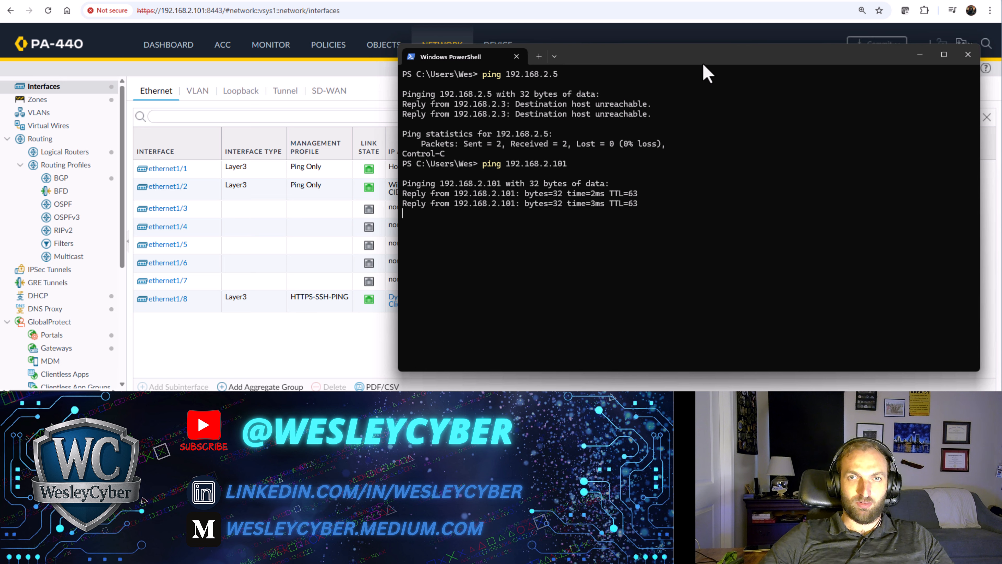
drag(691, 58, 1001, 16)
Filter the traffic log for destination address 192.168.2.101.
click(271, 44)
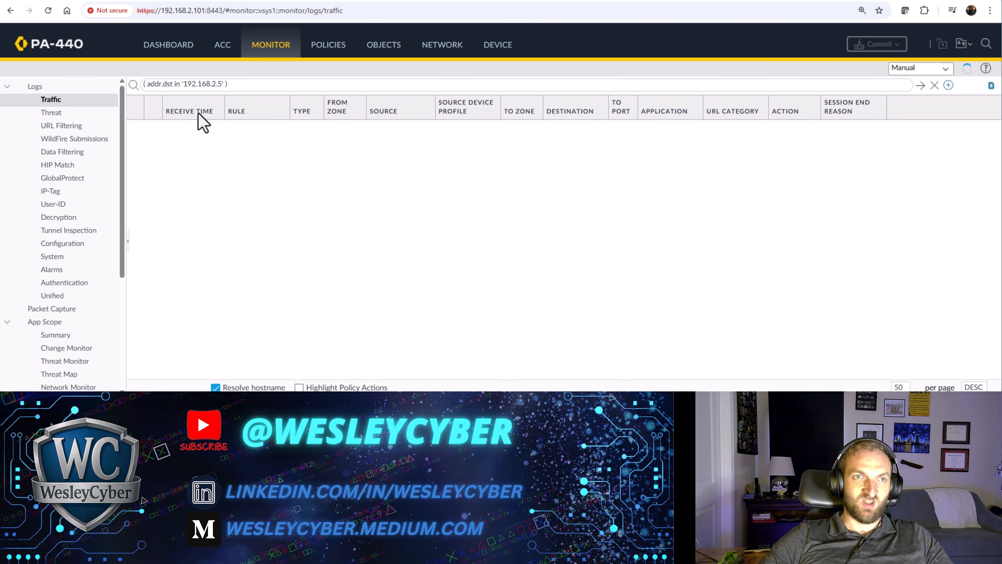
click(218, 84)
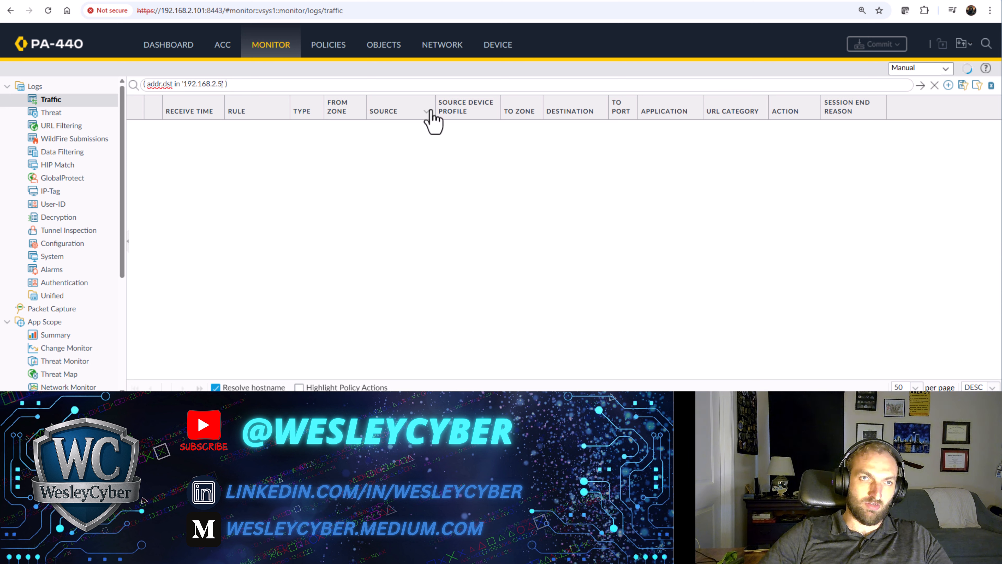
key(Delete)
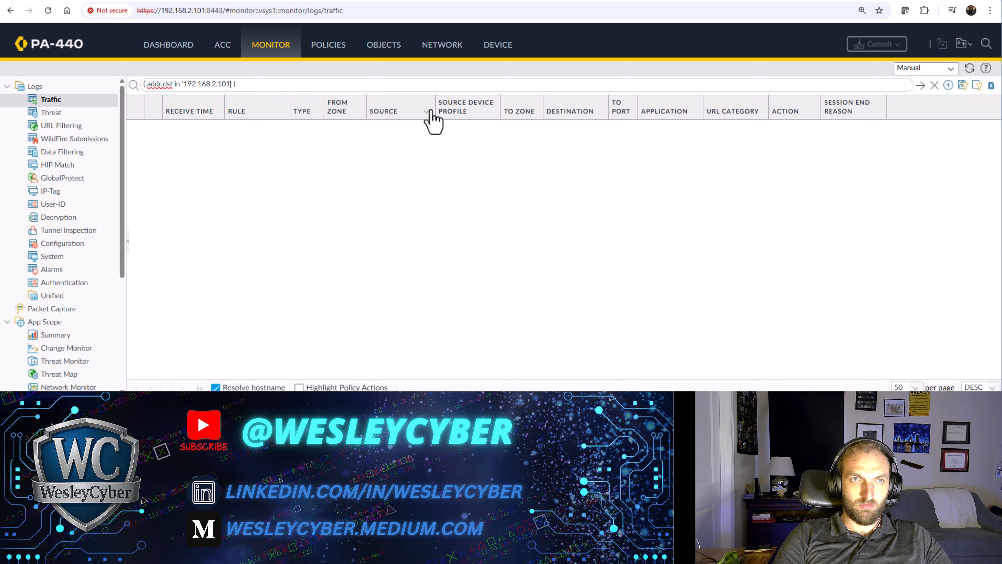
key(Return)
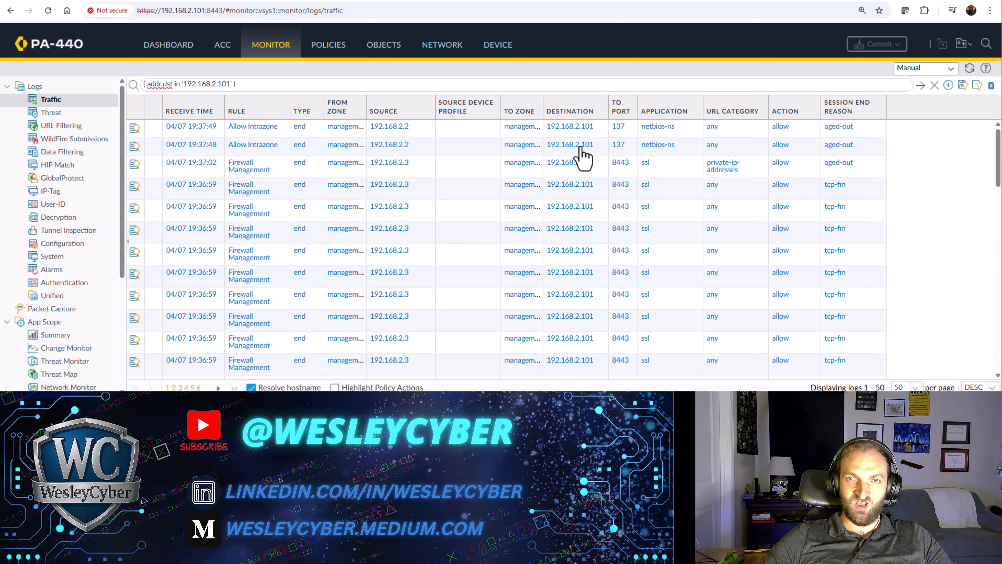
Narrow the traffic log filter to ping application traffic destined for 192.168.2.101.
click(658, 127)
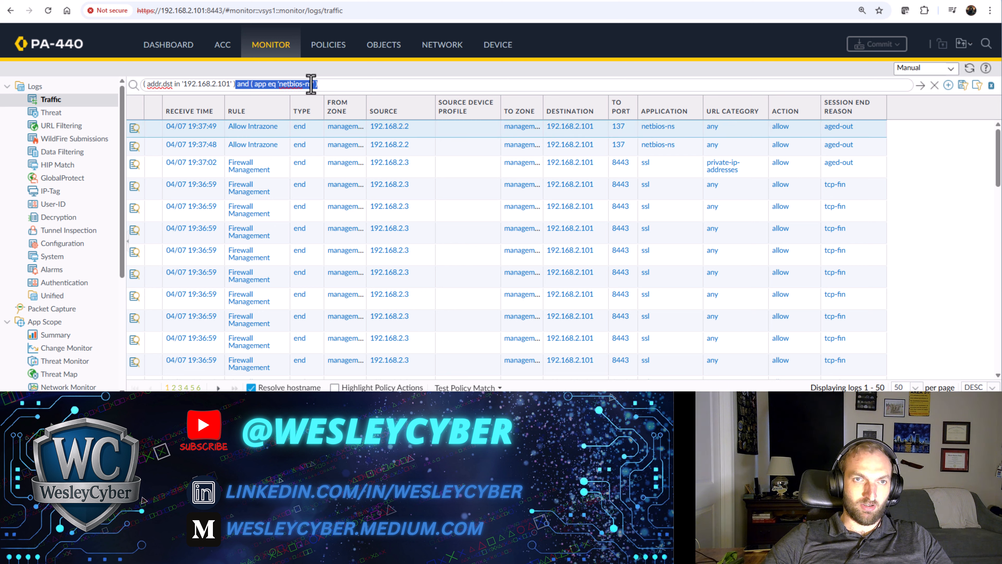
key(BackSpace)
key(BackSpace)
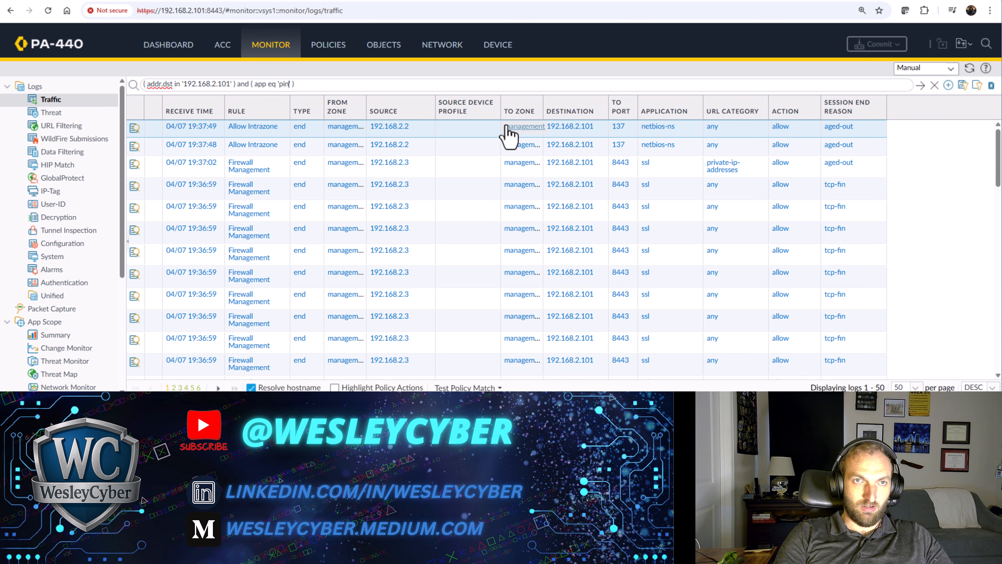
key(Return)
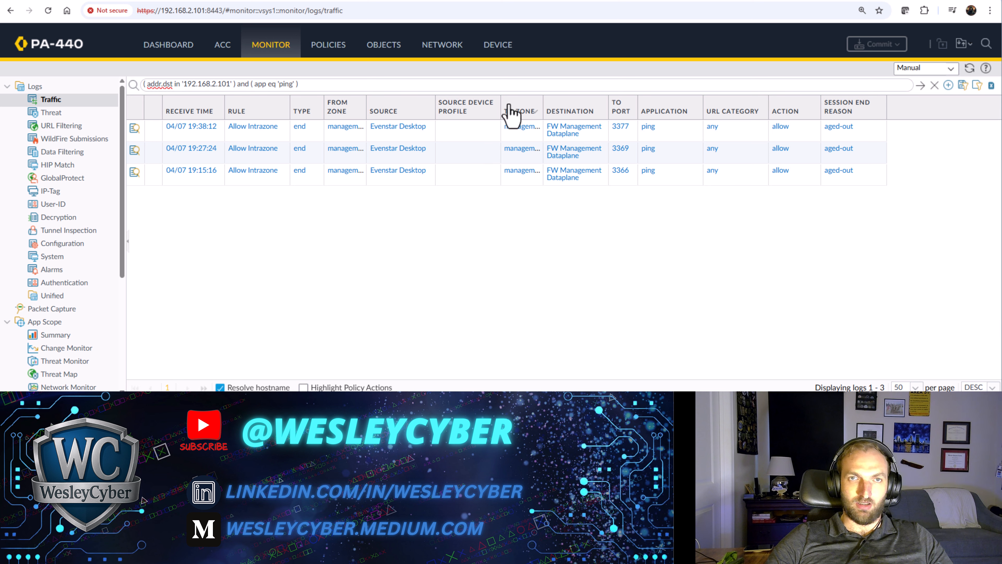
Try to retrieve the license keys from the license server and dismiss the resulting message.
click(495, 51)
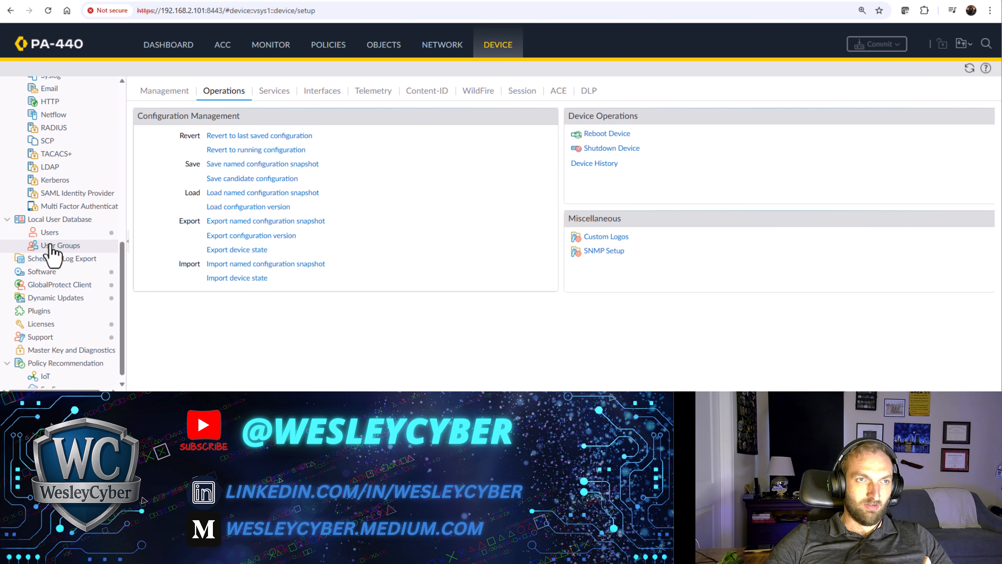
click(81, 316)
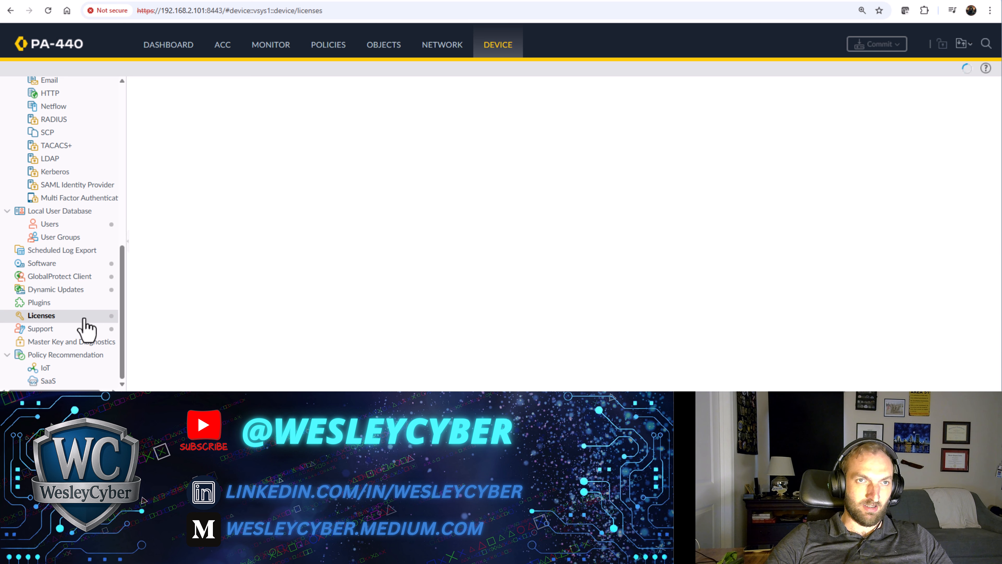
scroll(409, 262, down, 7)
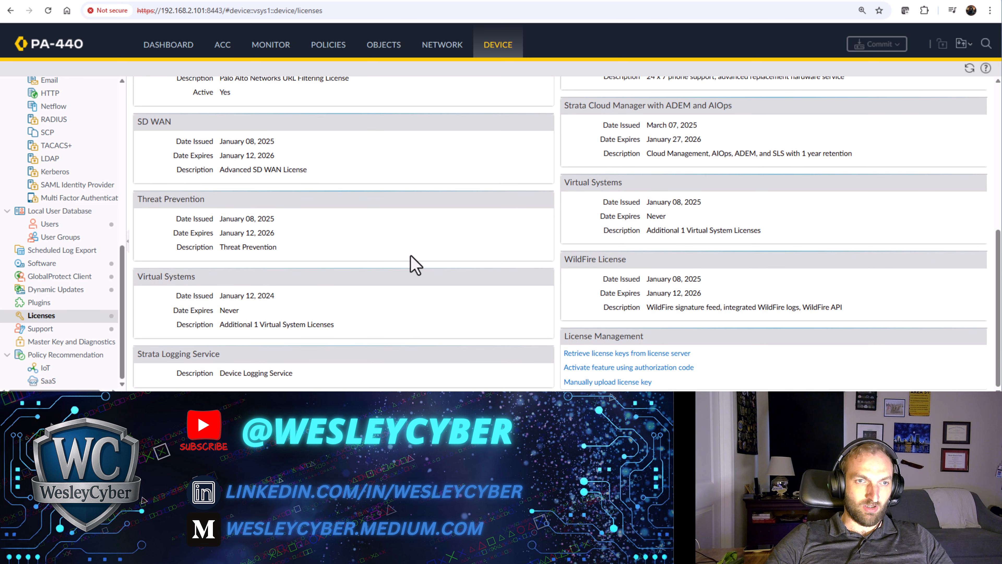
click(667, 354)
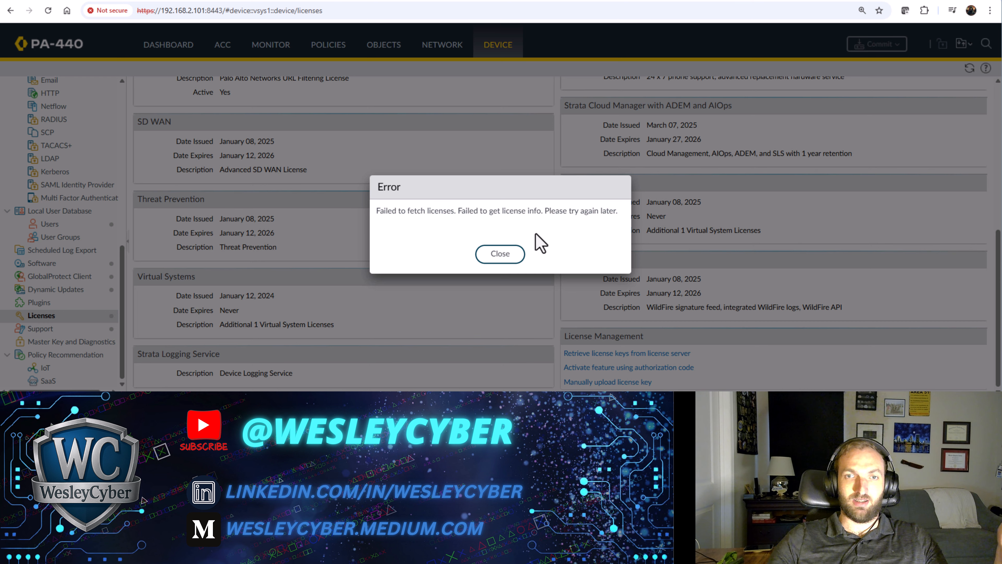
click(500, 255)
Open the device's Service Route Configuration, switch it to Customize and look through the IPv4 services.
scroll(55, 229, up, 10)
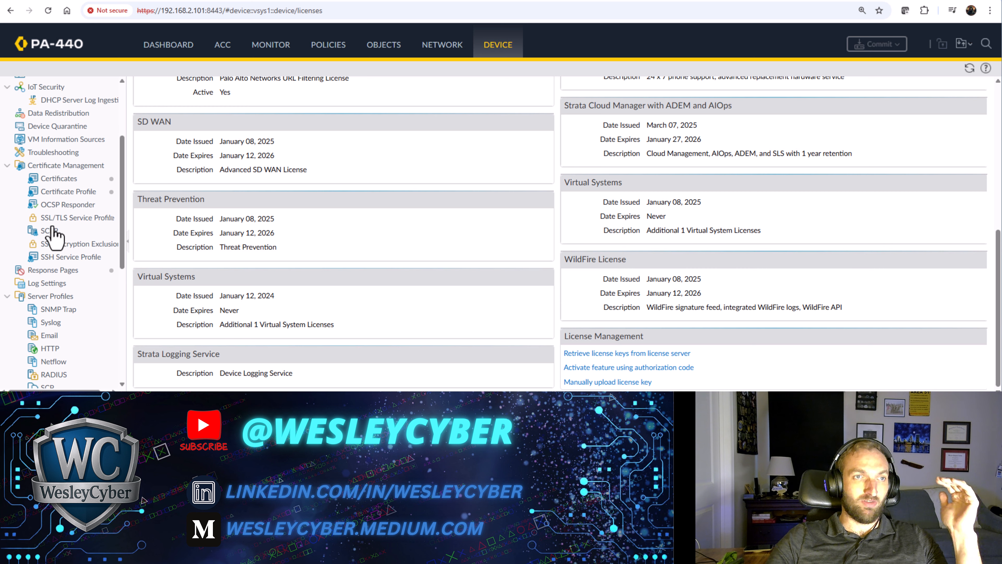
click(69, 88)
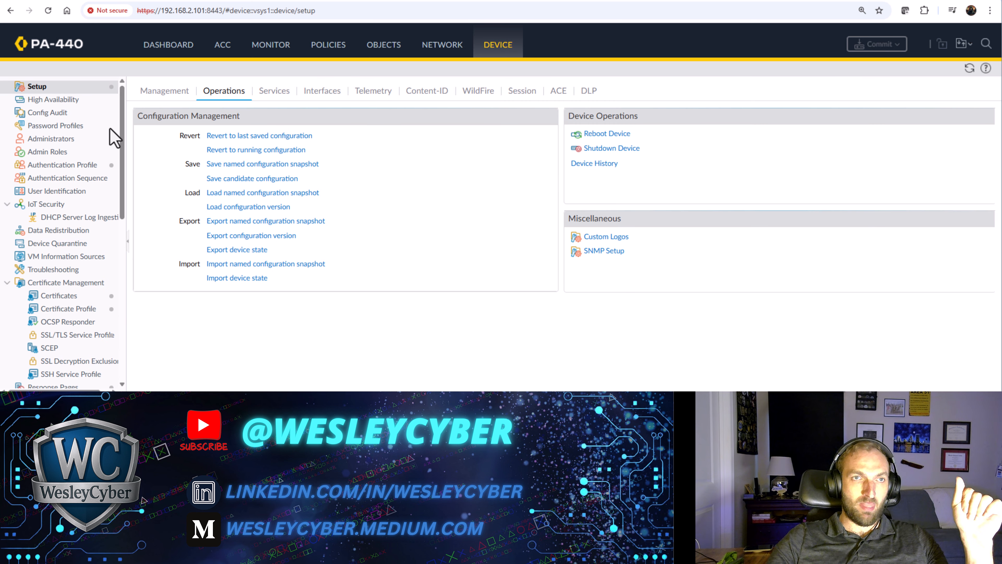
click(272, 93)
click(203, 351)
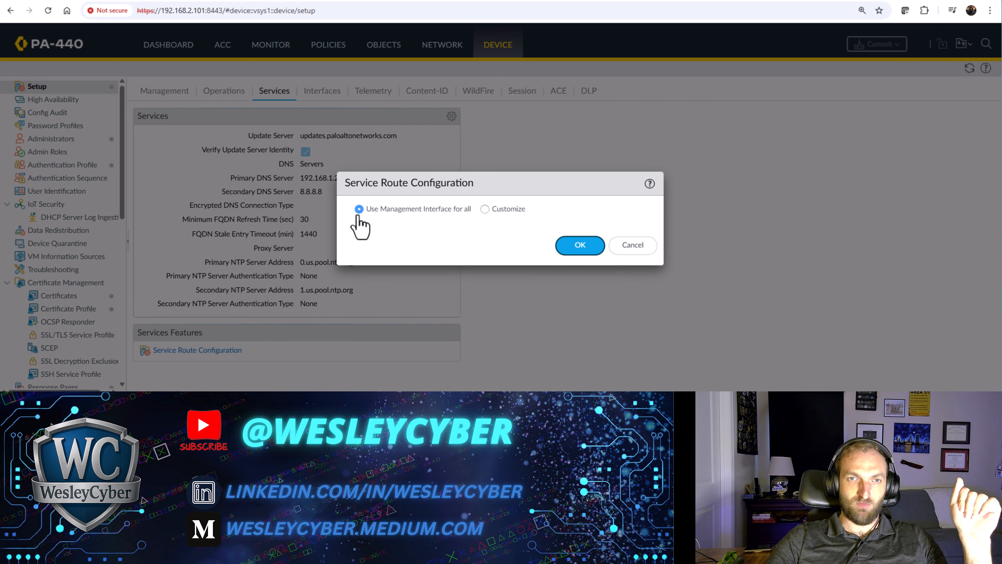
click(485, 210)
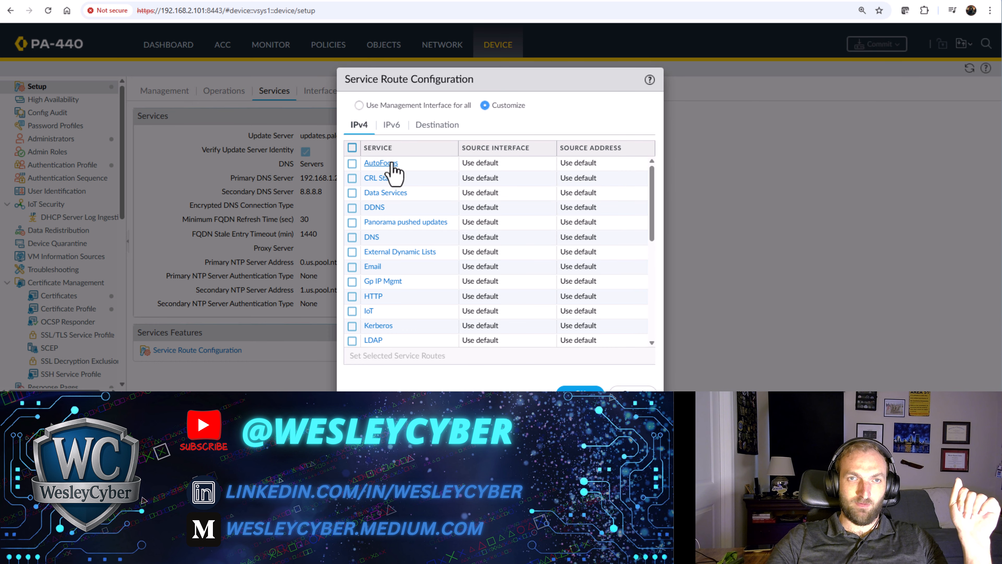
scroll(476, 291, down, 5)
scroll(520, 272, up, 5)
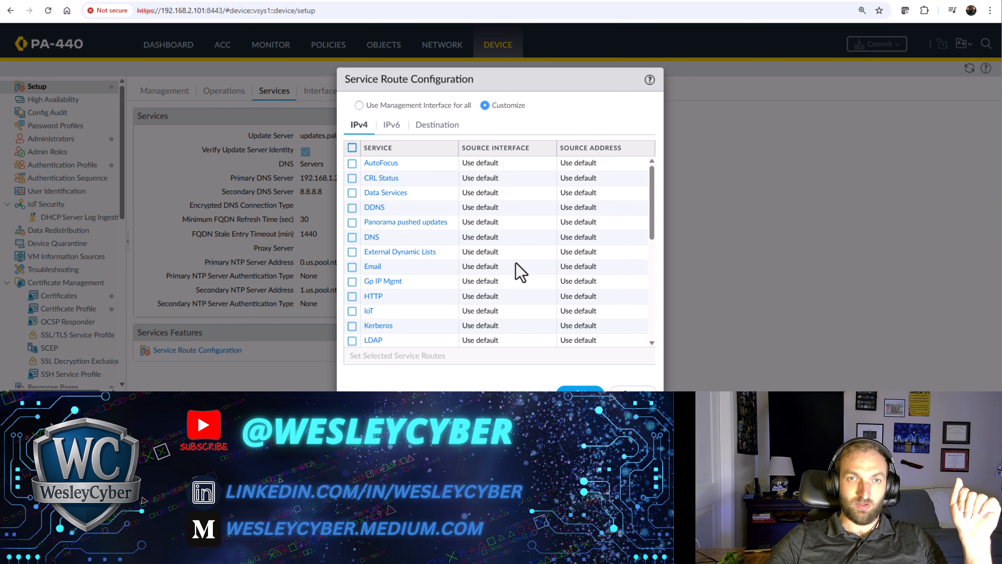
Set the AutoFocus service route to source interface ethernet1/1 with source address Home Public IP.
click(381, 162)
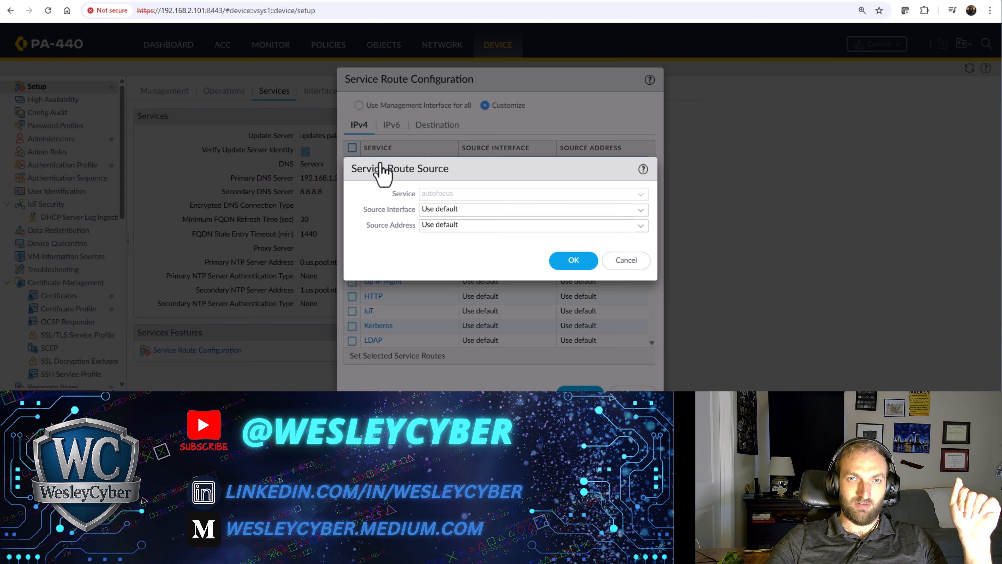
click(641, 211)
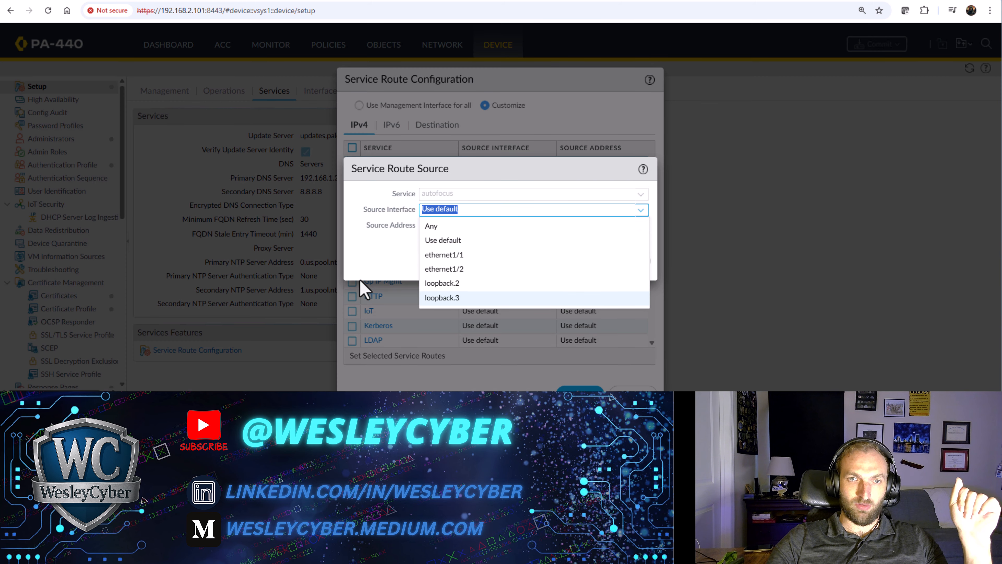
click(385, 252)
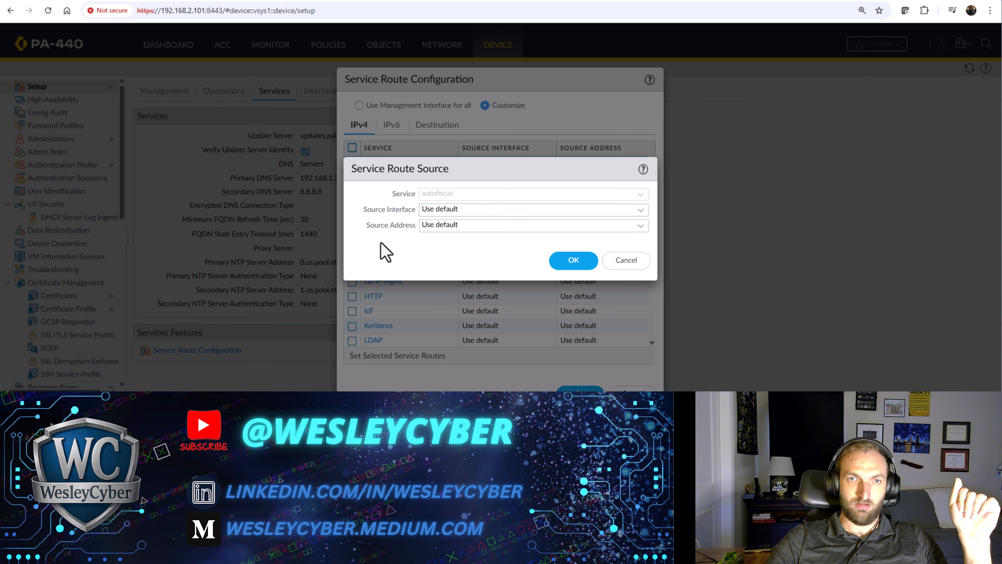
click(644, 212)
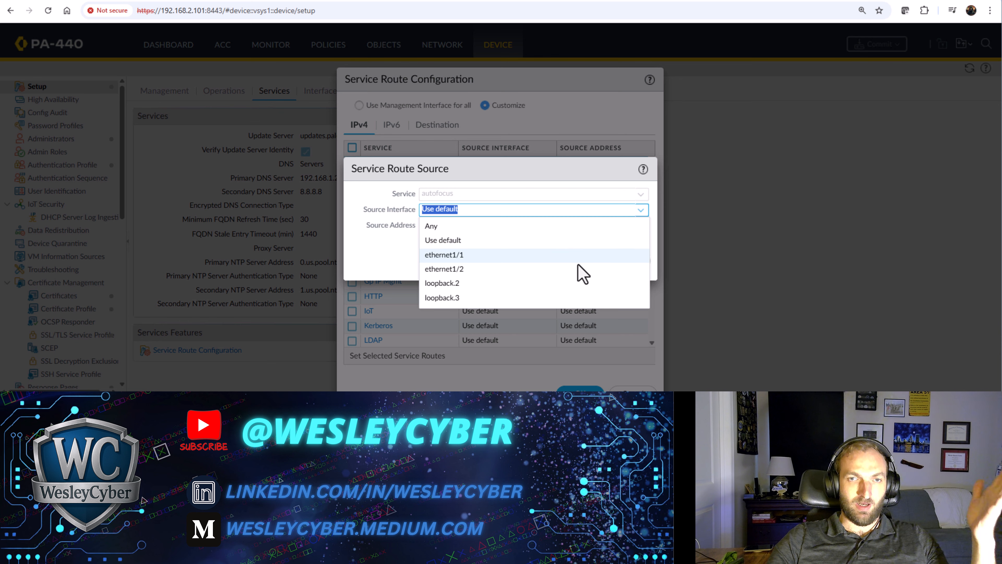
click(565, 256)
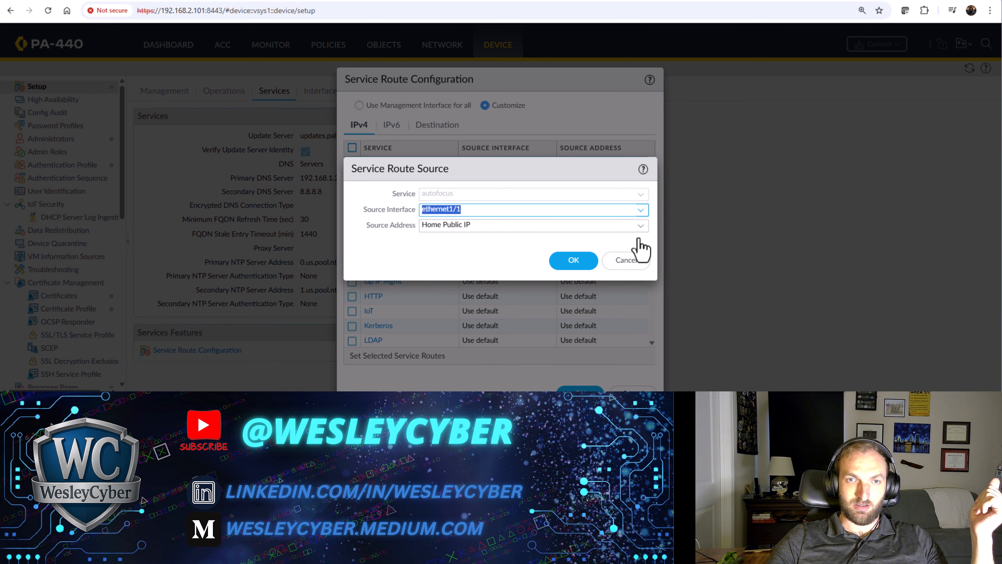
click(574, 261)
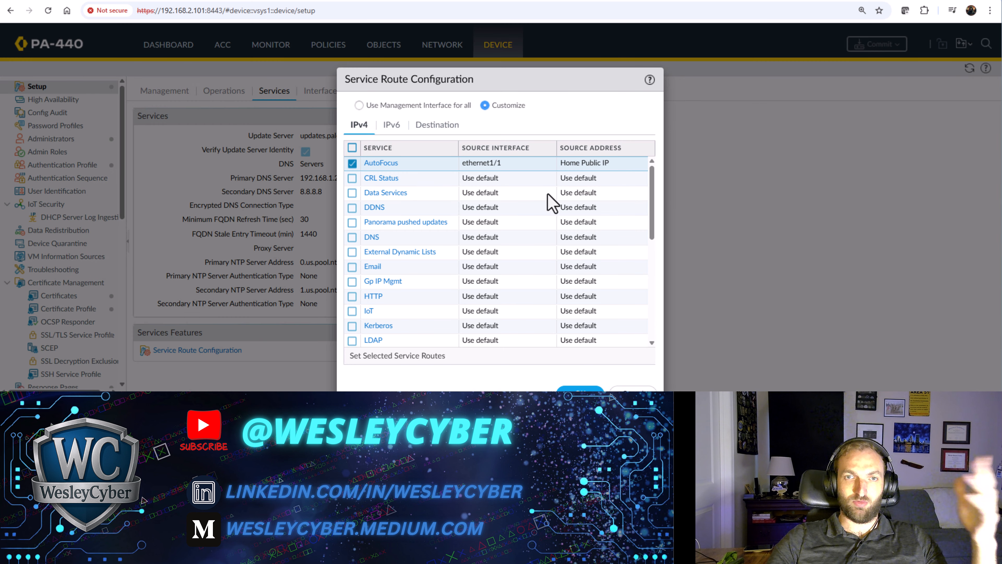
Set the CRL Status service route to source interface ethernet1/1 with source address Home Public IP.
click(498, 178)
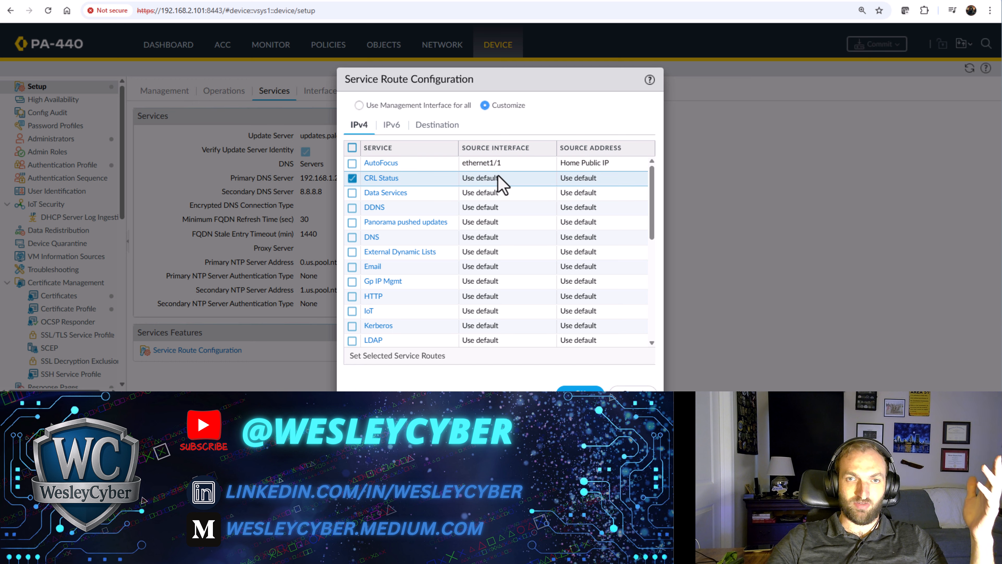
click(371, 179)
click(640, 210)
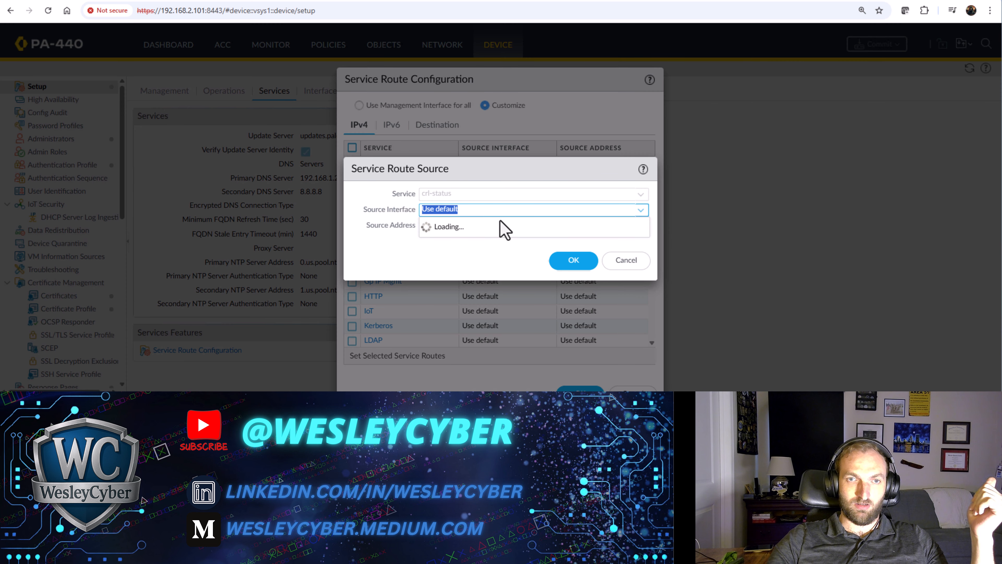
click(488, 253)
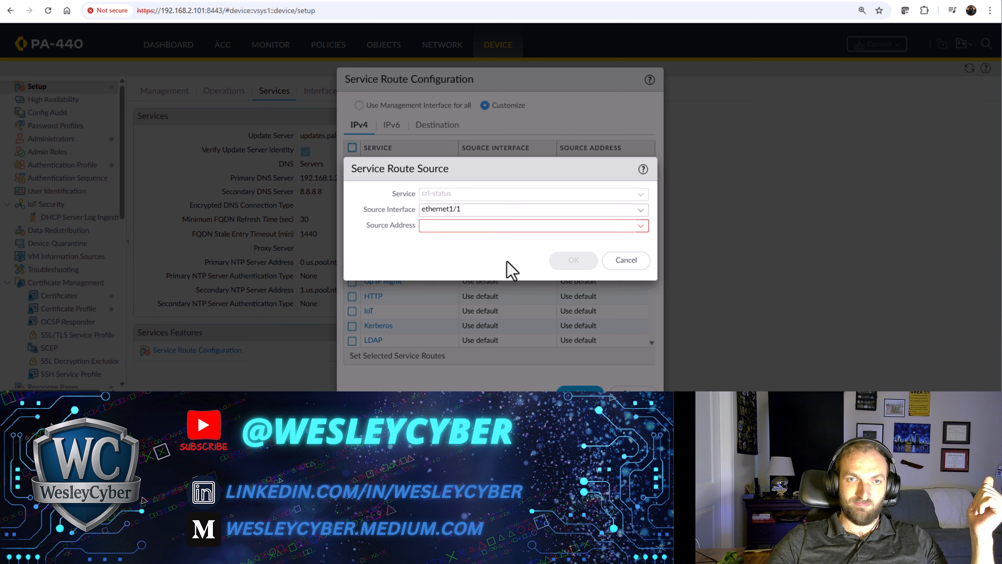
click(641, 226)
click(644, 235)
click(573, 261)
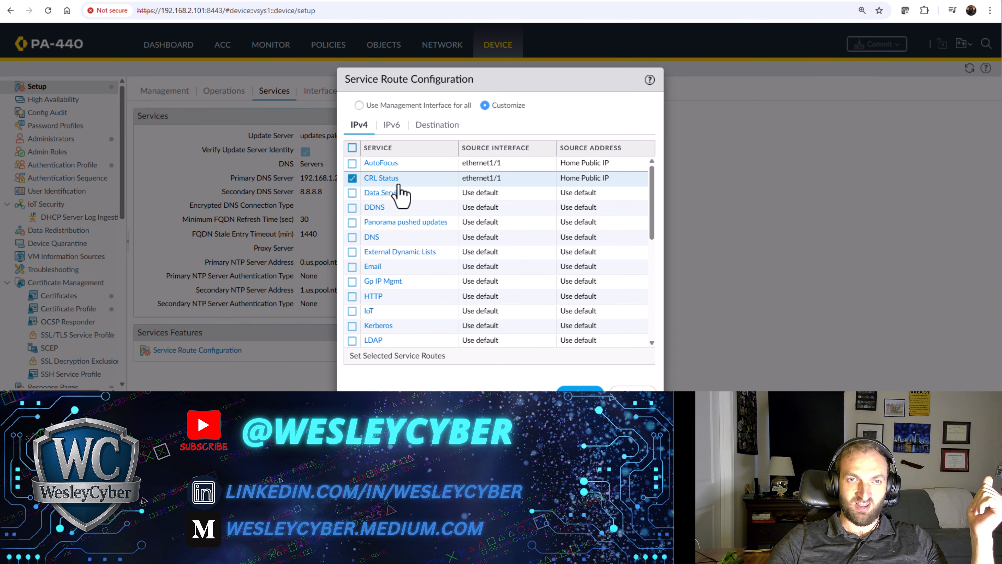
Set the Data Services service route to source interface ethernet1/1 with source address Home Public IP.
click(389, 193)
click(641, 215)
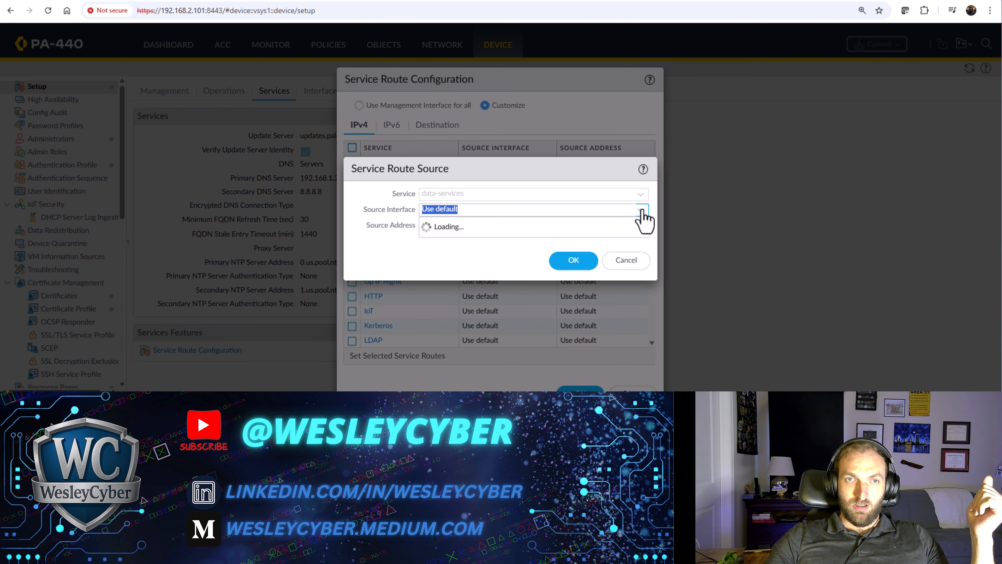
click(499, 258)
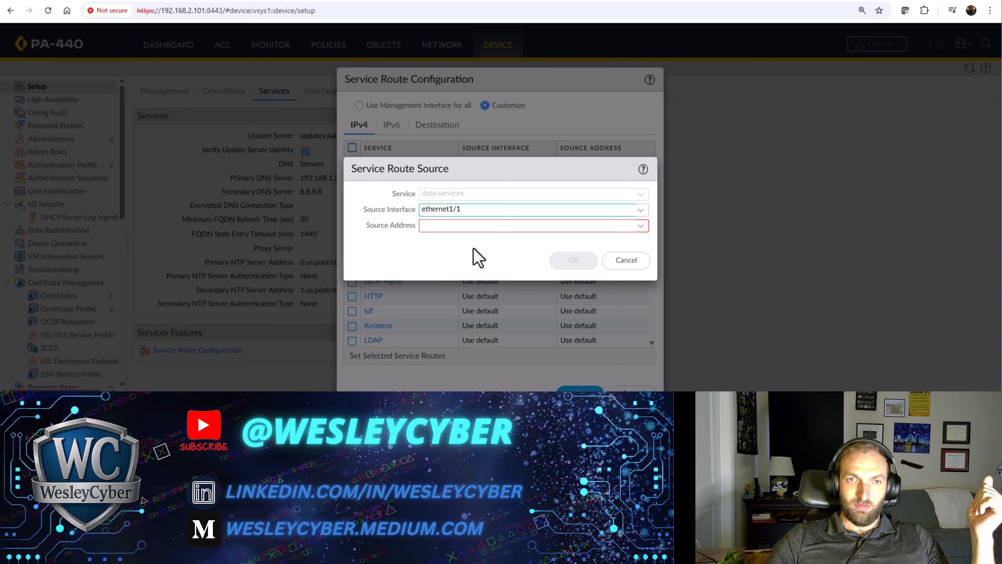
click(642, 226)
click(576, 239)
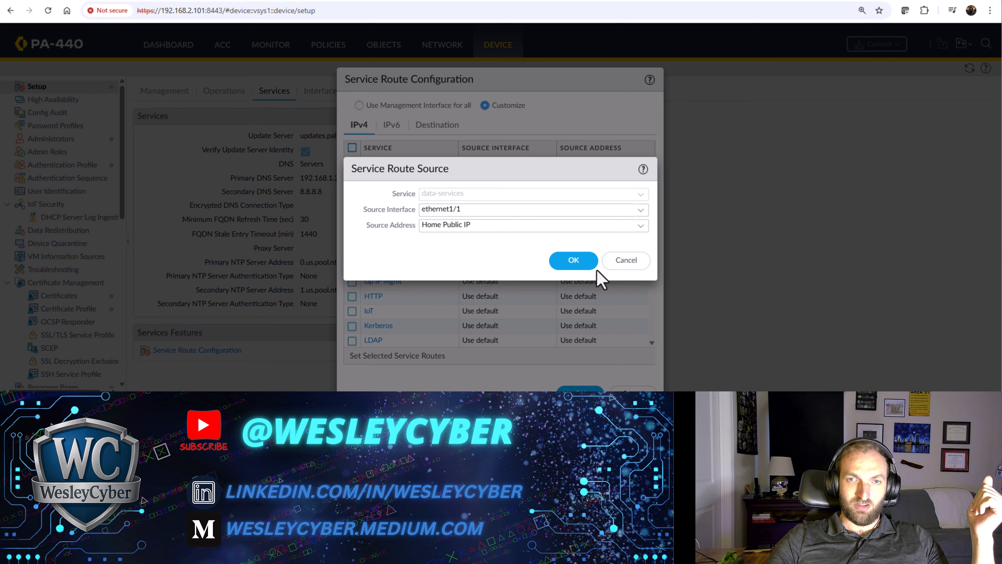
click(588, 262)
Set the DDNS service route to source interface ethernet1/1 with source address Home Public IP.
click(377, 207)
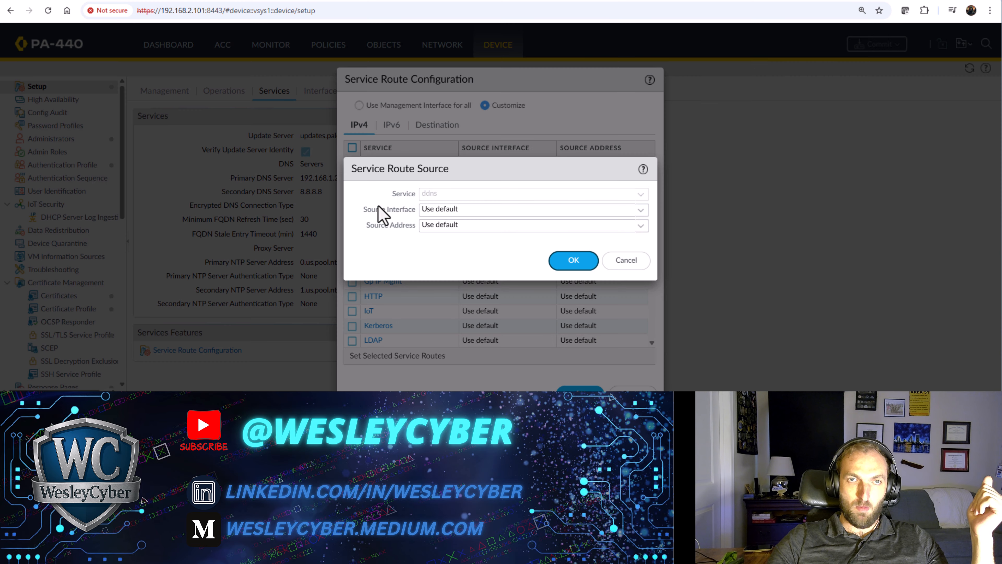
click(647, 212)
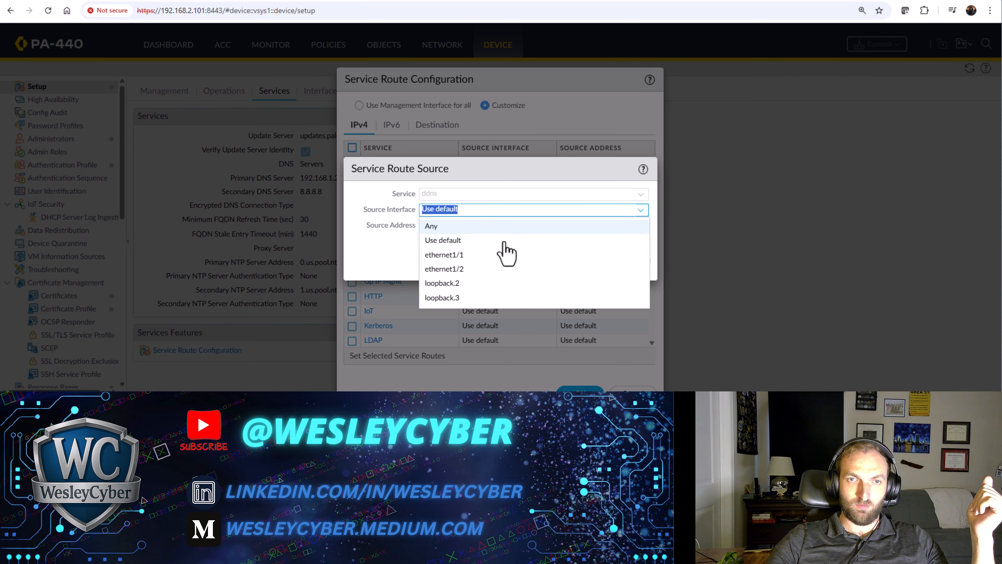
click(487, 255)
click(641, 226)
click(617, 239)
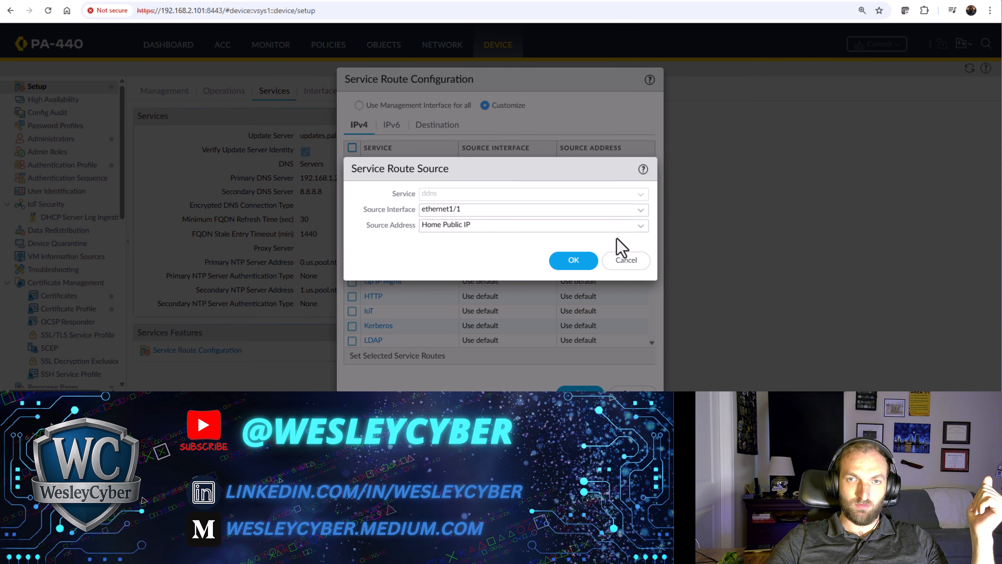
click(560, 263)
Set the Panorama pushed updates service route to source interface ethernet1/1 with source address Home Public IP.
click(373, 237)
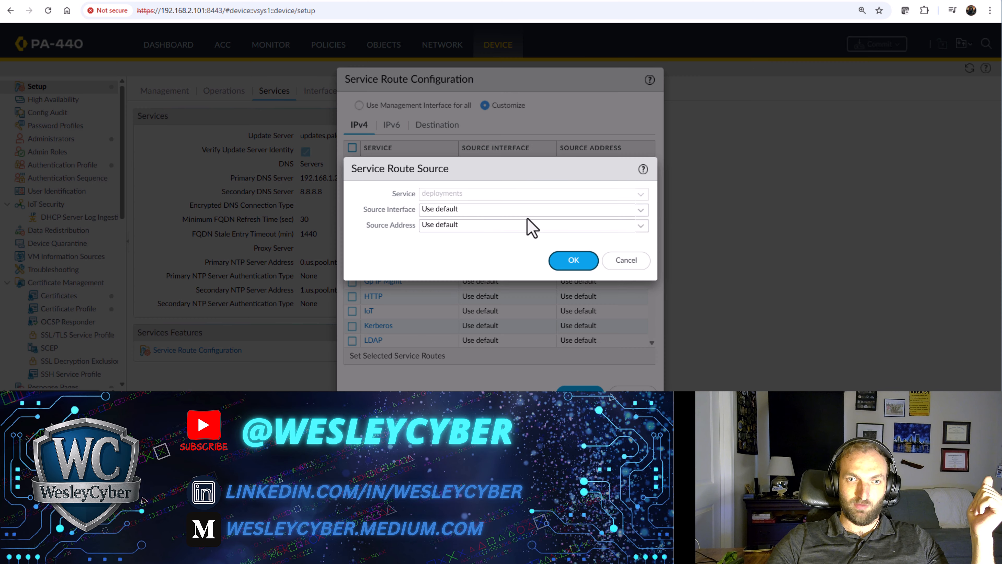
click(642, 213)
click(476, 255)
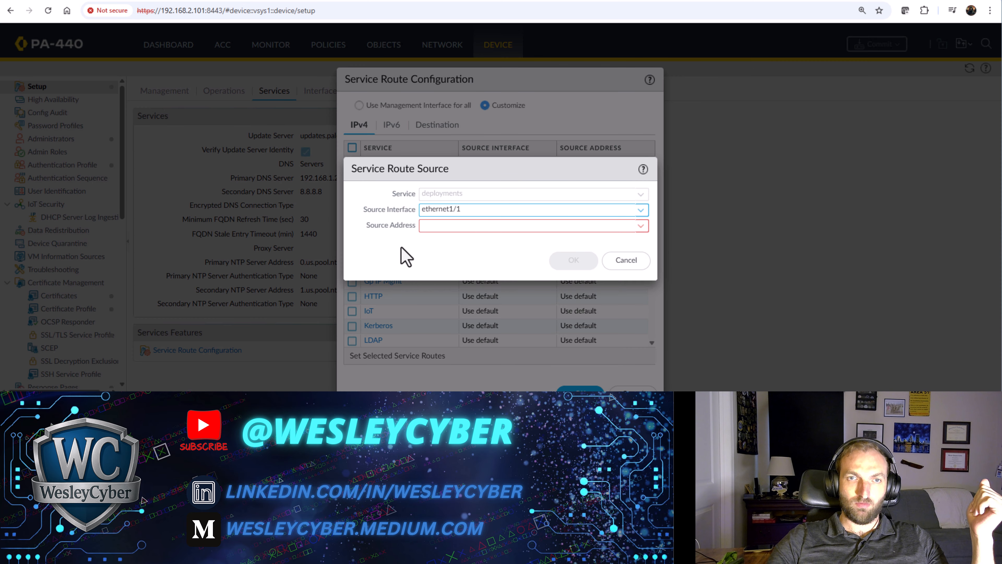
click(641, 226)
click(617, 239)
click(573, 260)
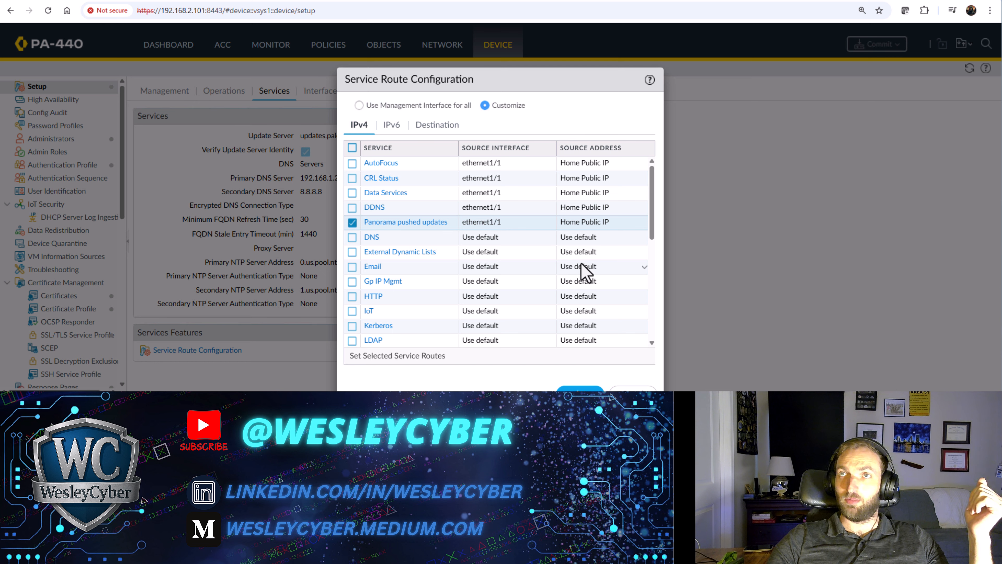
Check the remaining IPv4 services and the Panorama pushed updates route, and accept the service route configuration.
scroll(434, 279, down, 3)
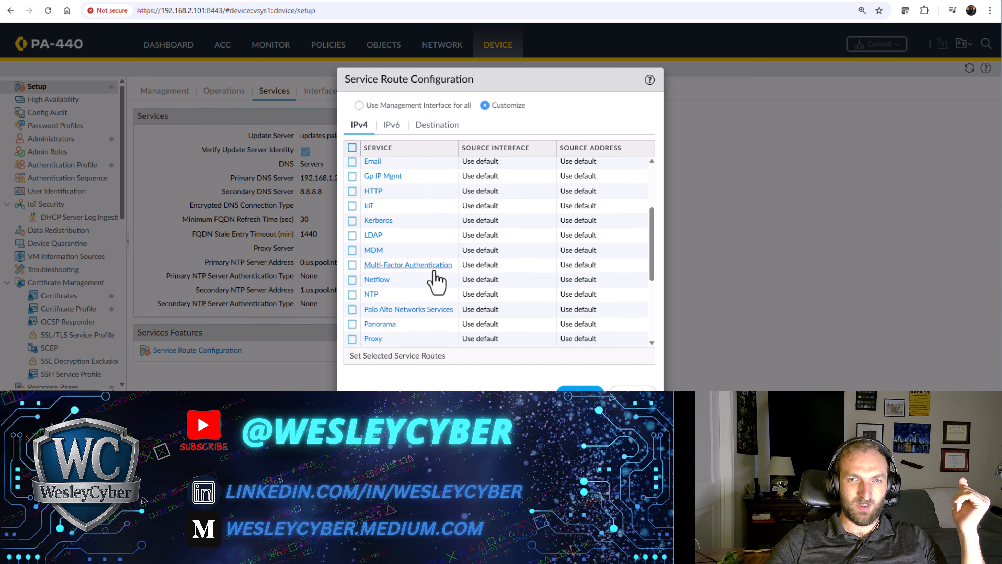
scroll(492, 314, down, 5)
scroll(493, 312, up, 8)
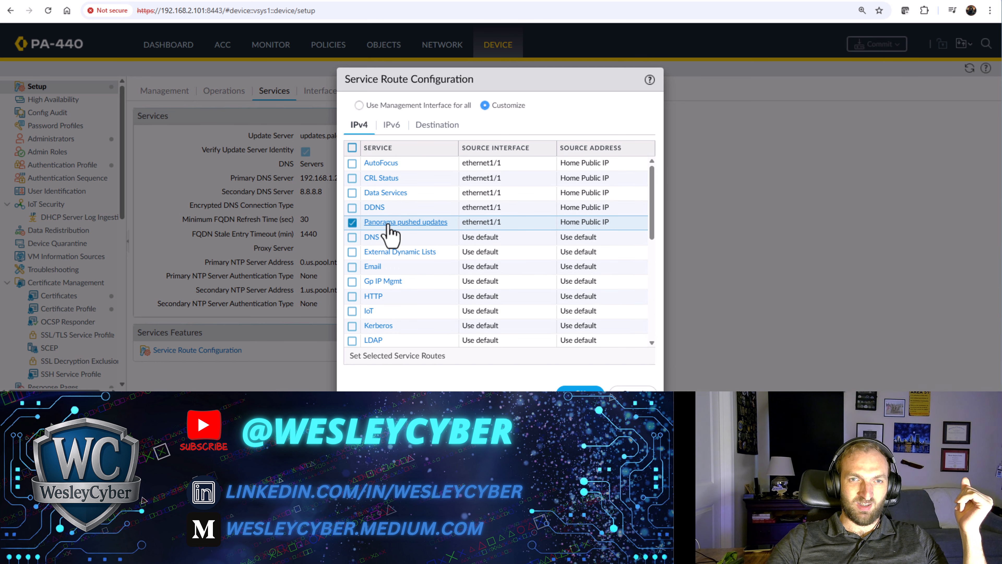
click(388, 223)
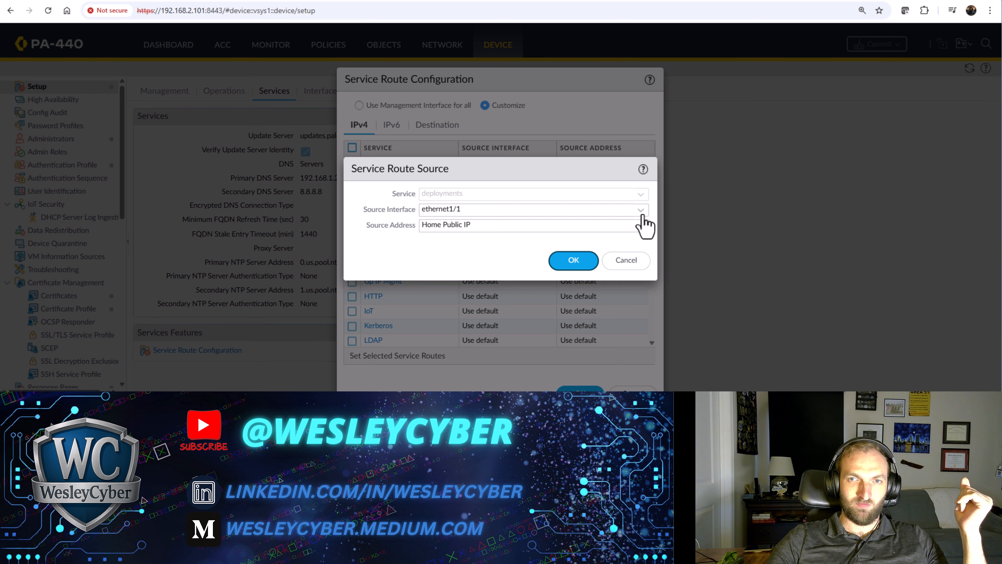
click(556, 262)
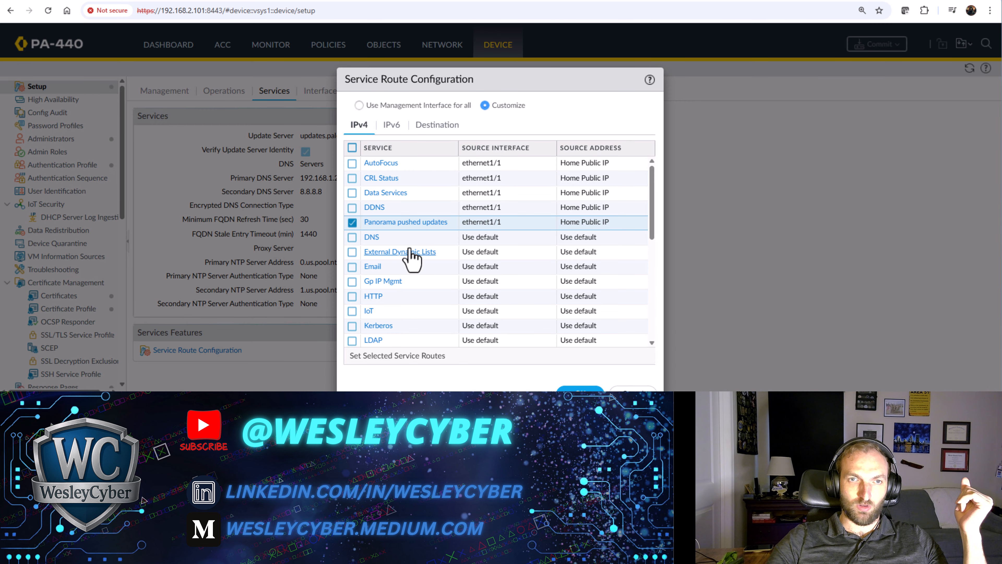
scroll(478, 307, down, 3)
scroll(482, 315, up, 3)
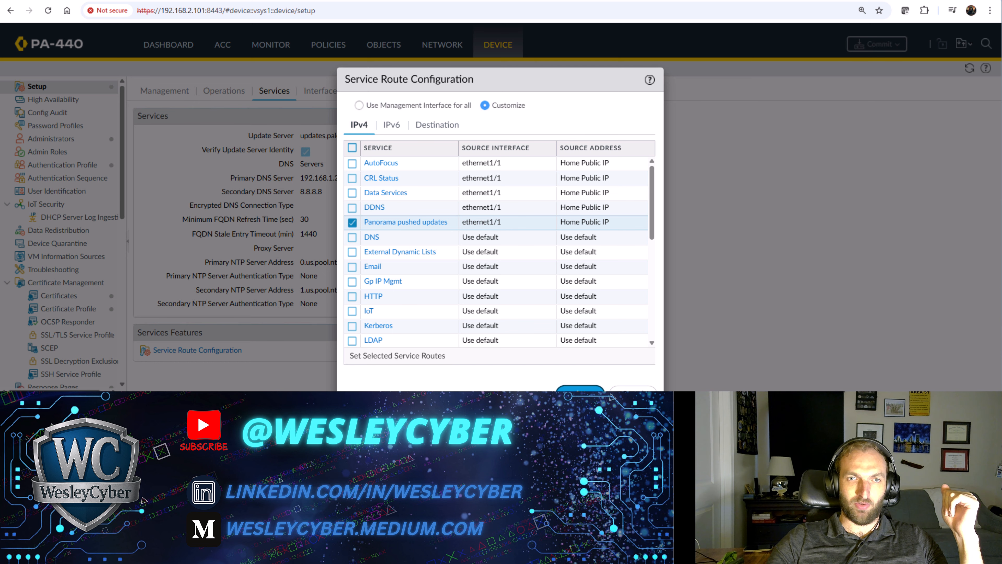
key(Return)
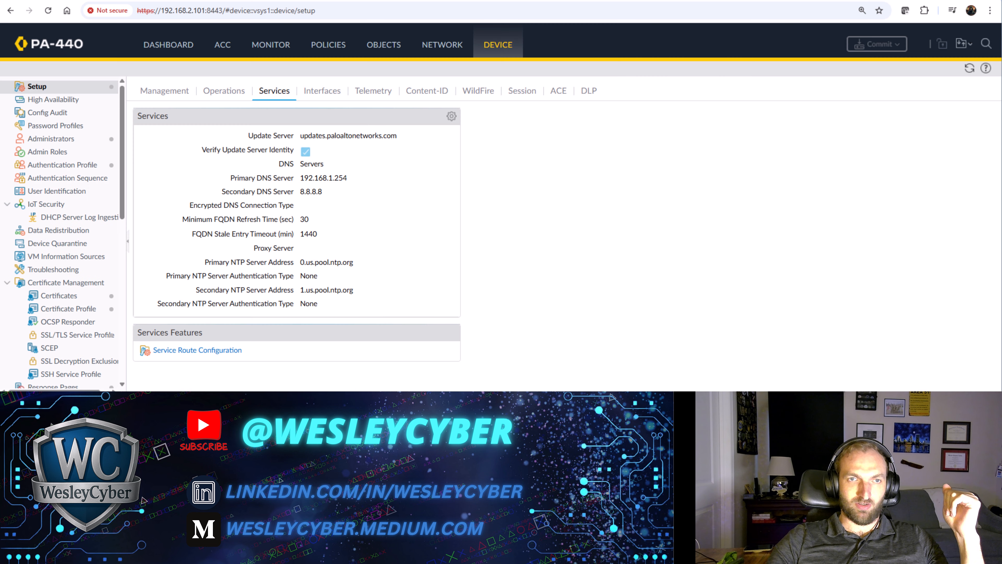